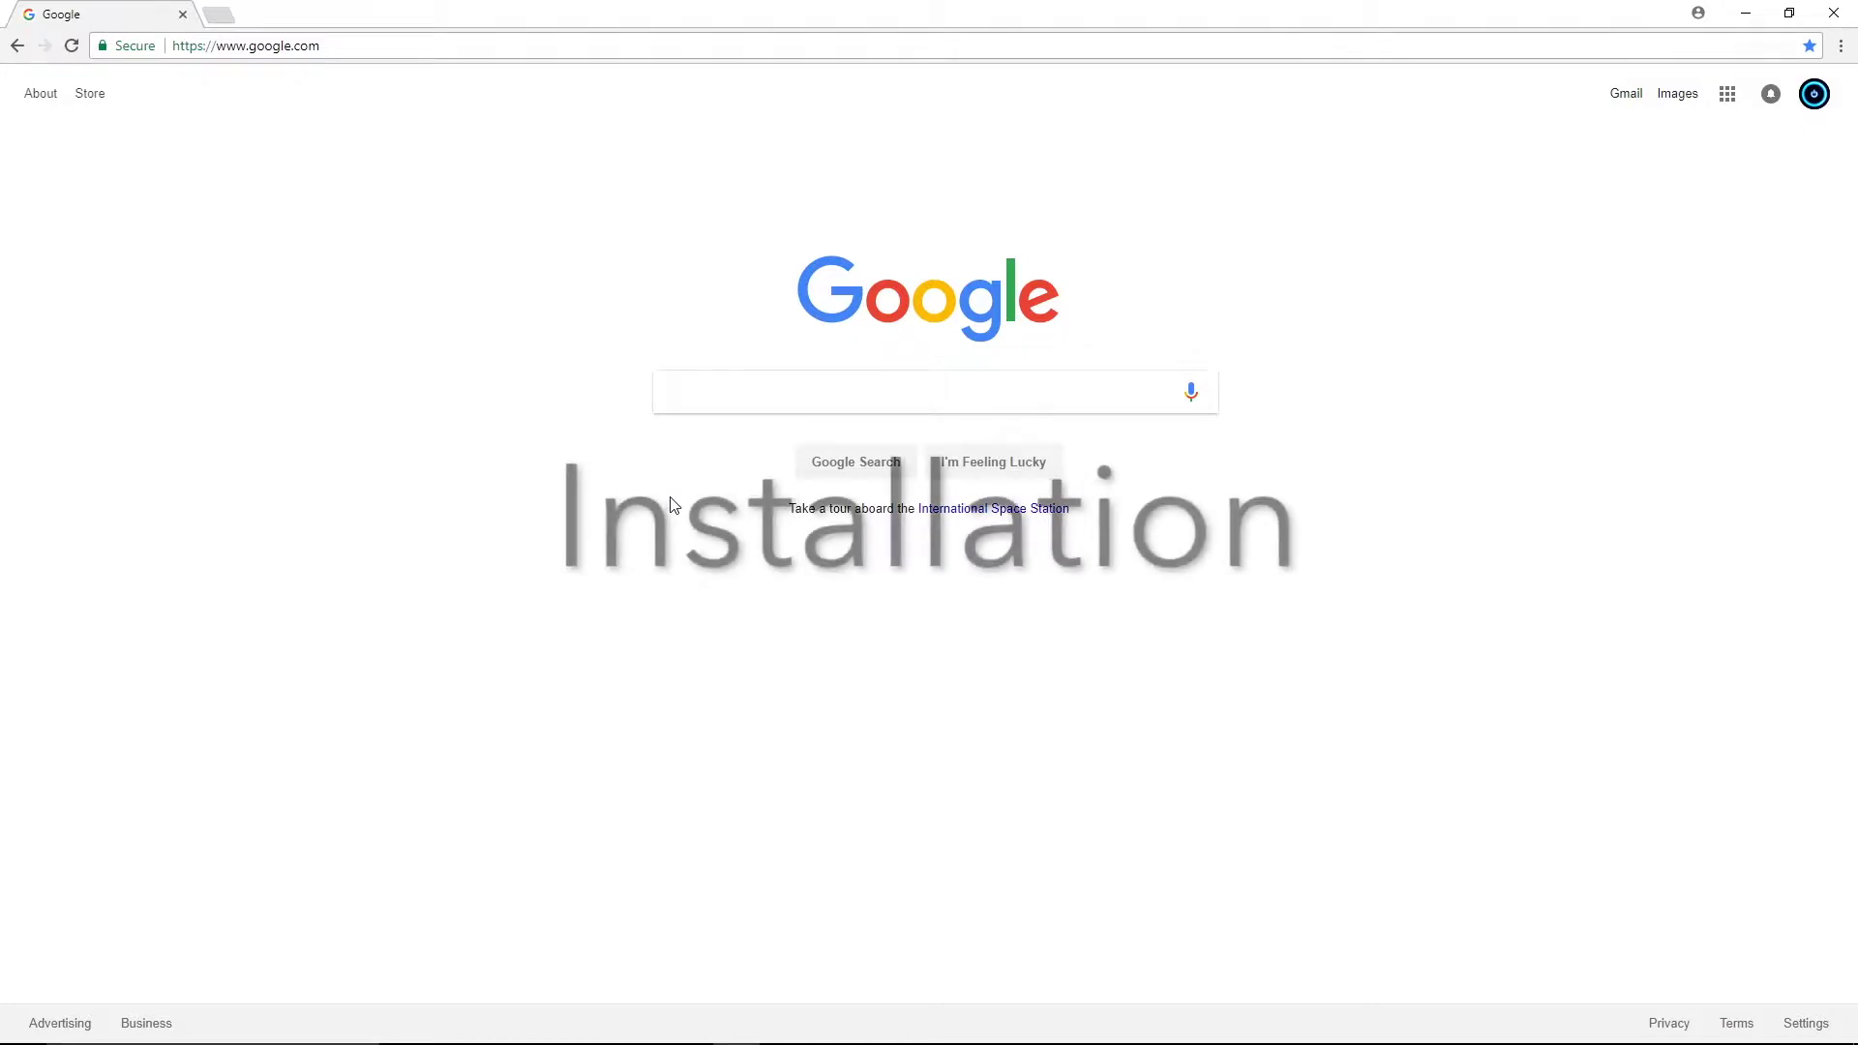
Put the cursor in Chrome's address bar, ready for a new web address
left_click(302, 45)
type("www.audacityteam.org")
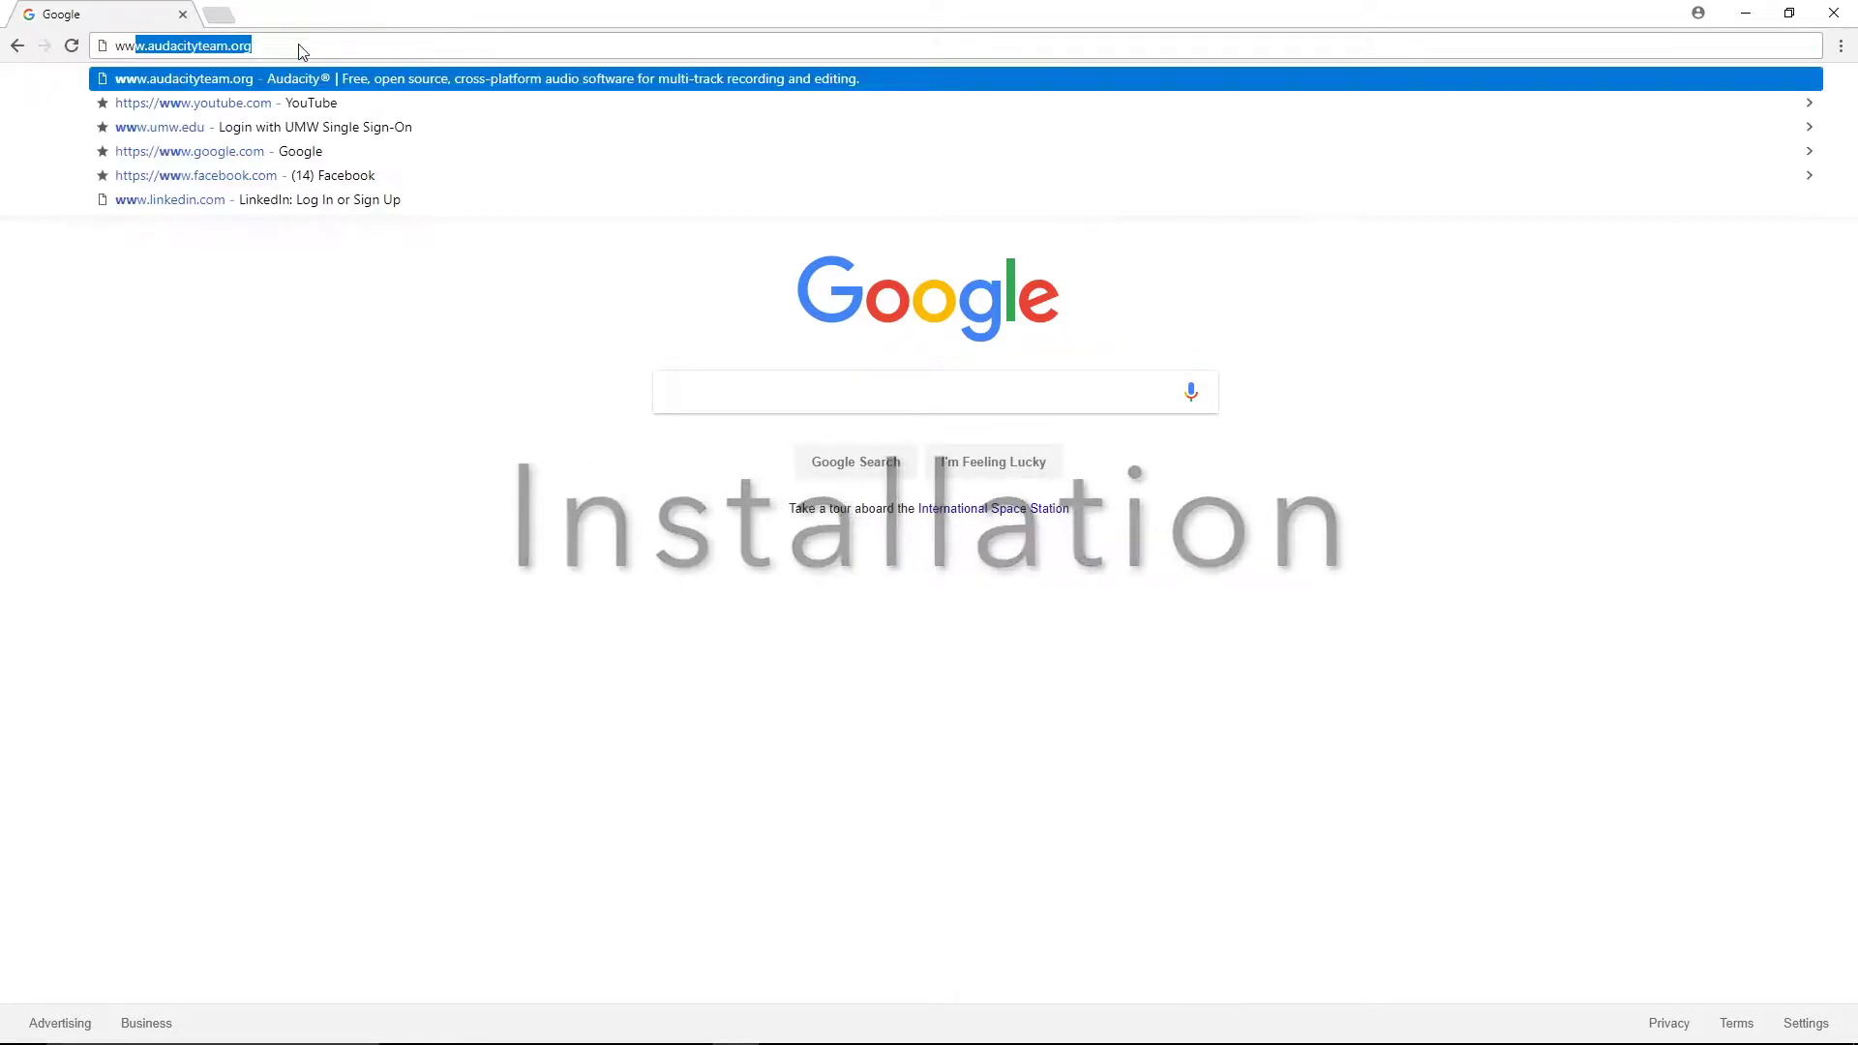
key("Return")
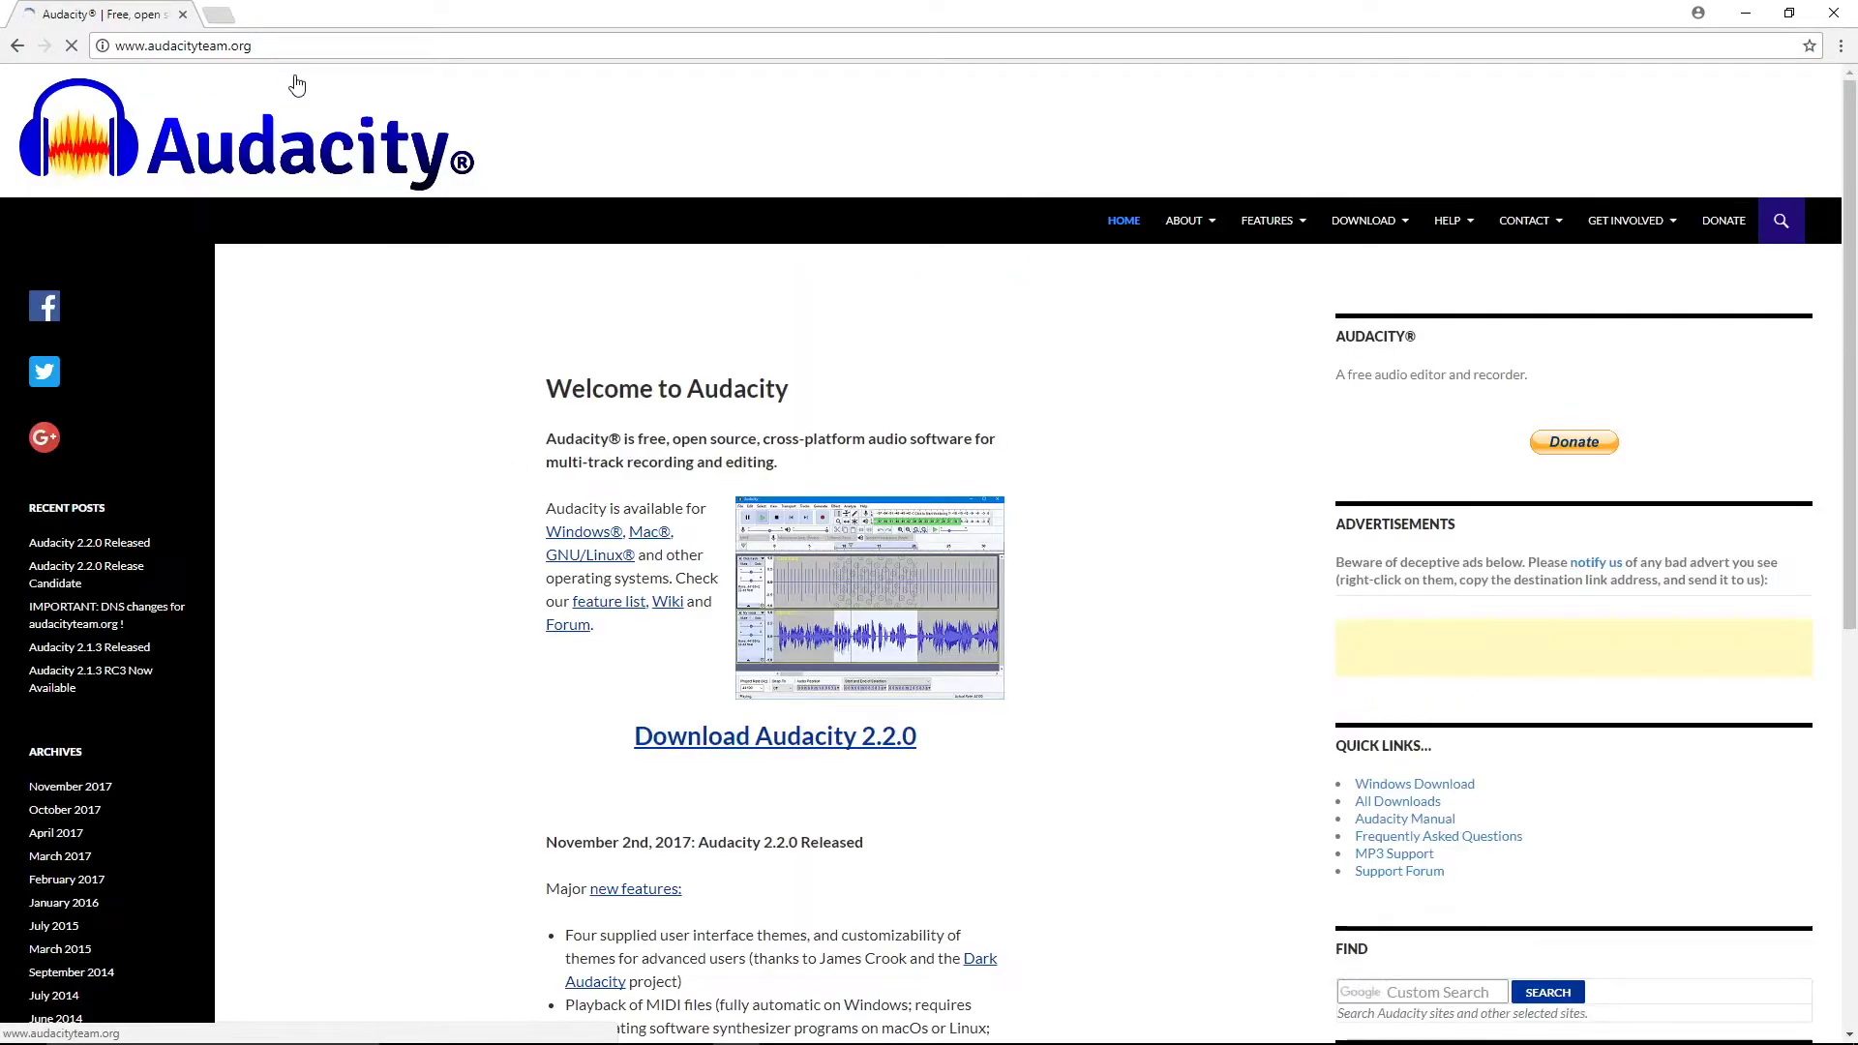
mouse_move(1360, 242)
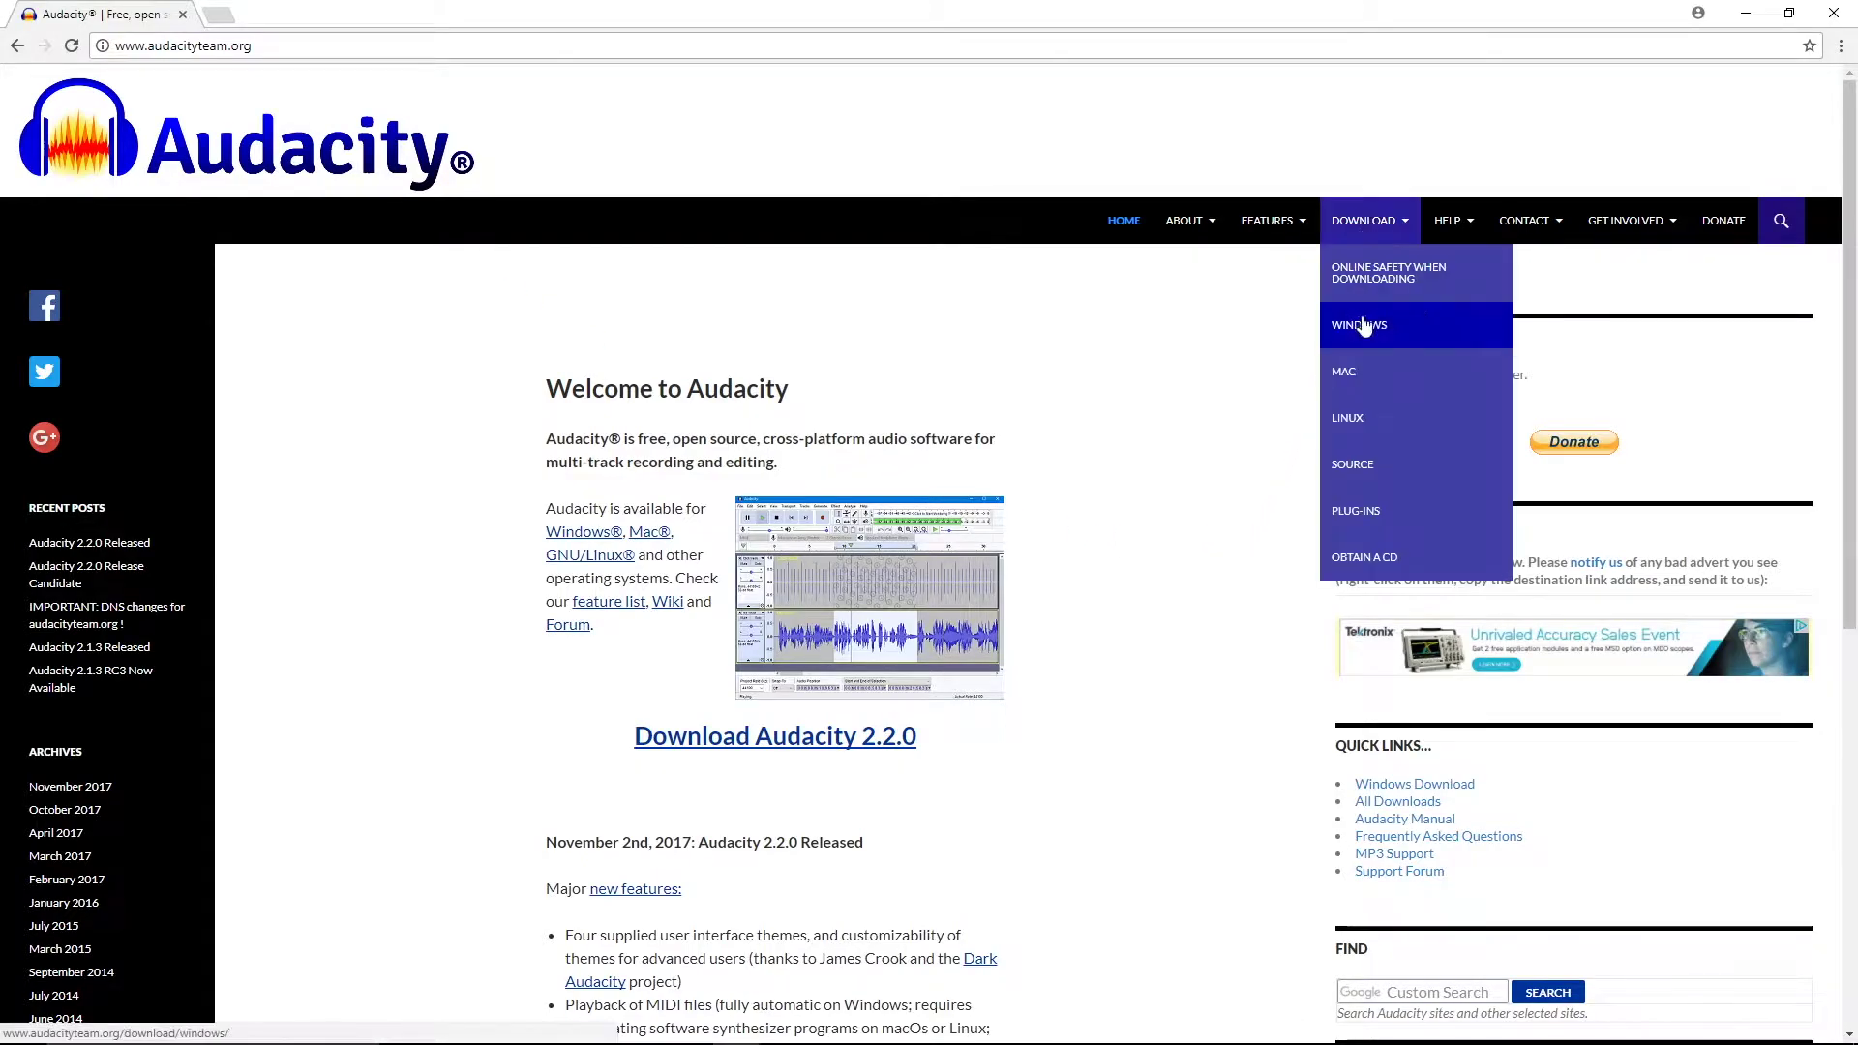
left_click(1365, 323)
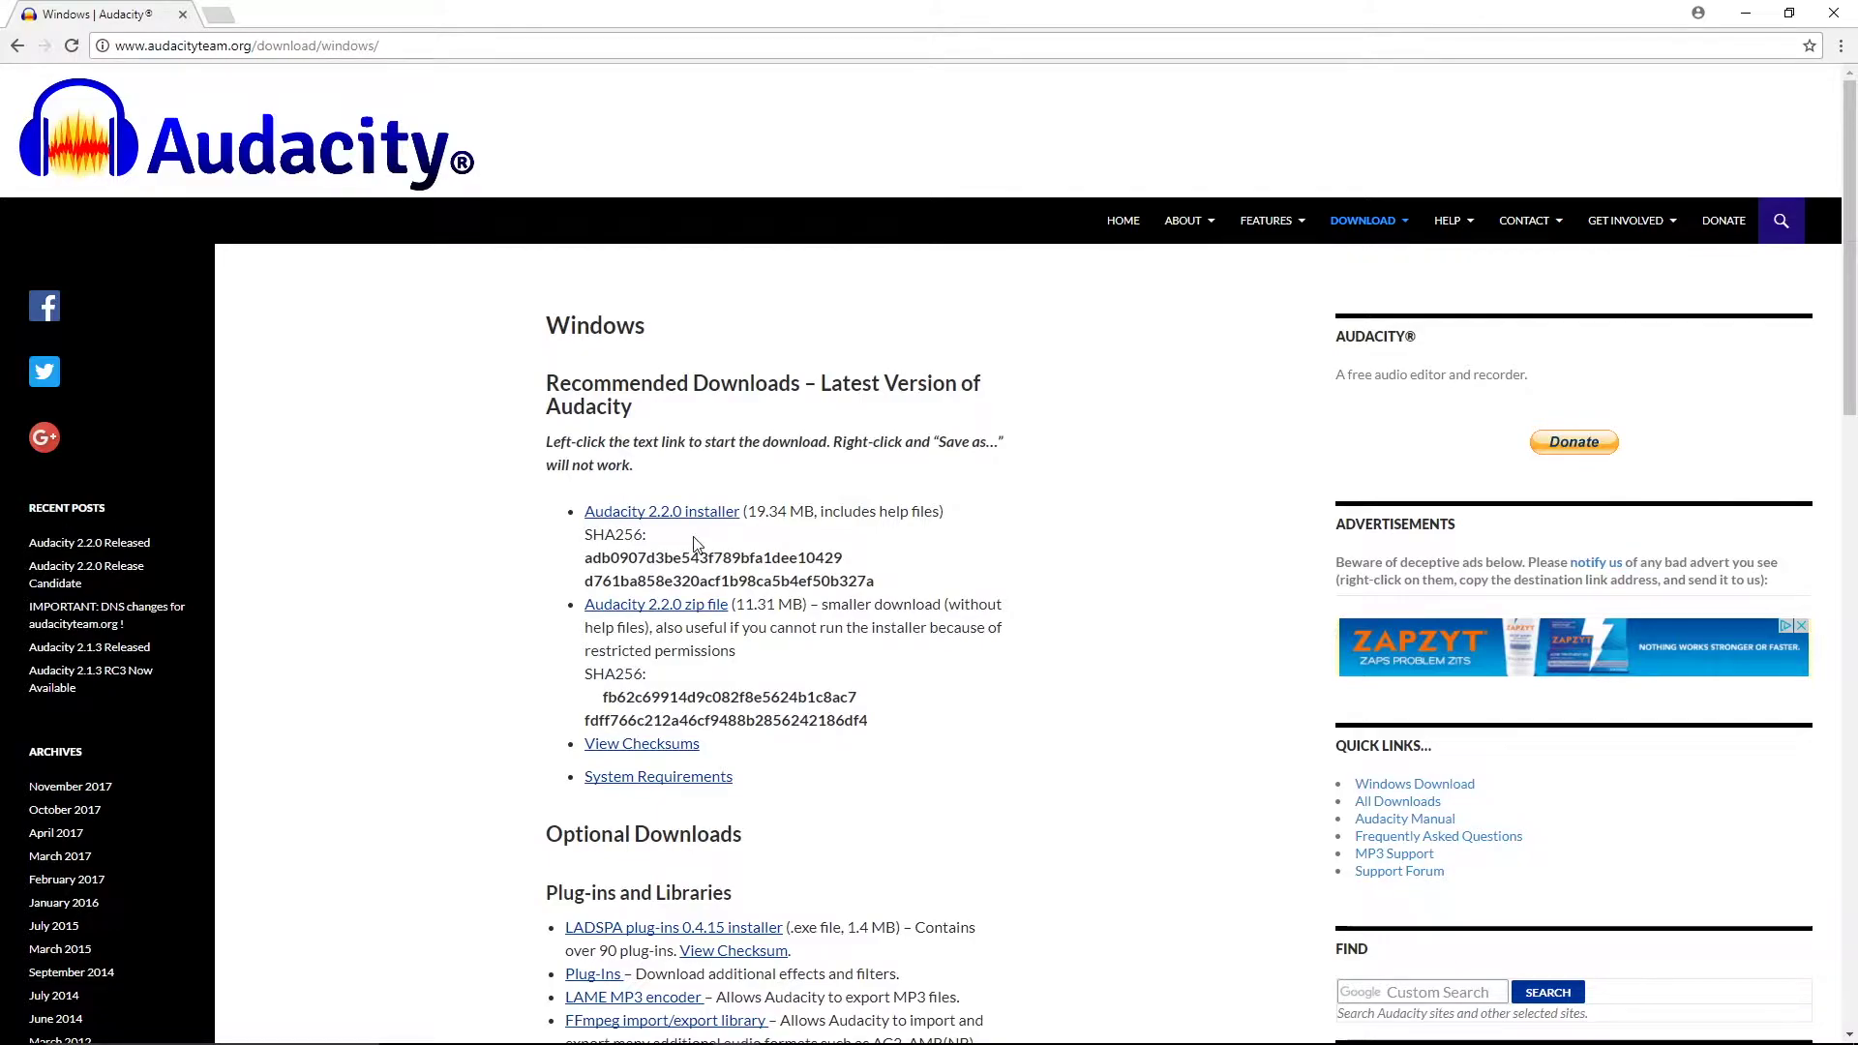
Open the help on the LAME MP3 encoder, then minimize Chrome to reveal Audacity
scroll(694, 544, "down", 4)
left_click(658, 612)
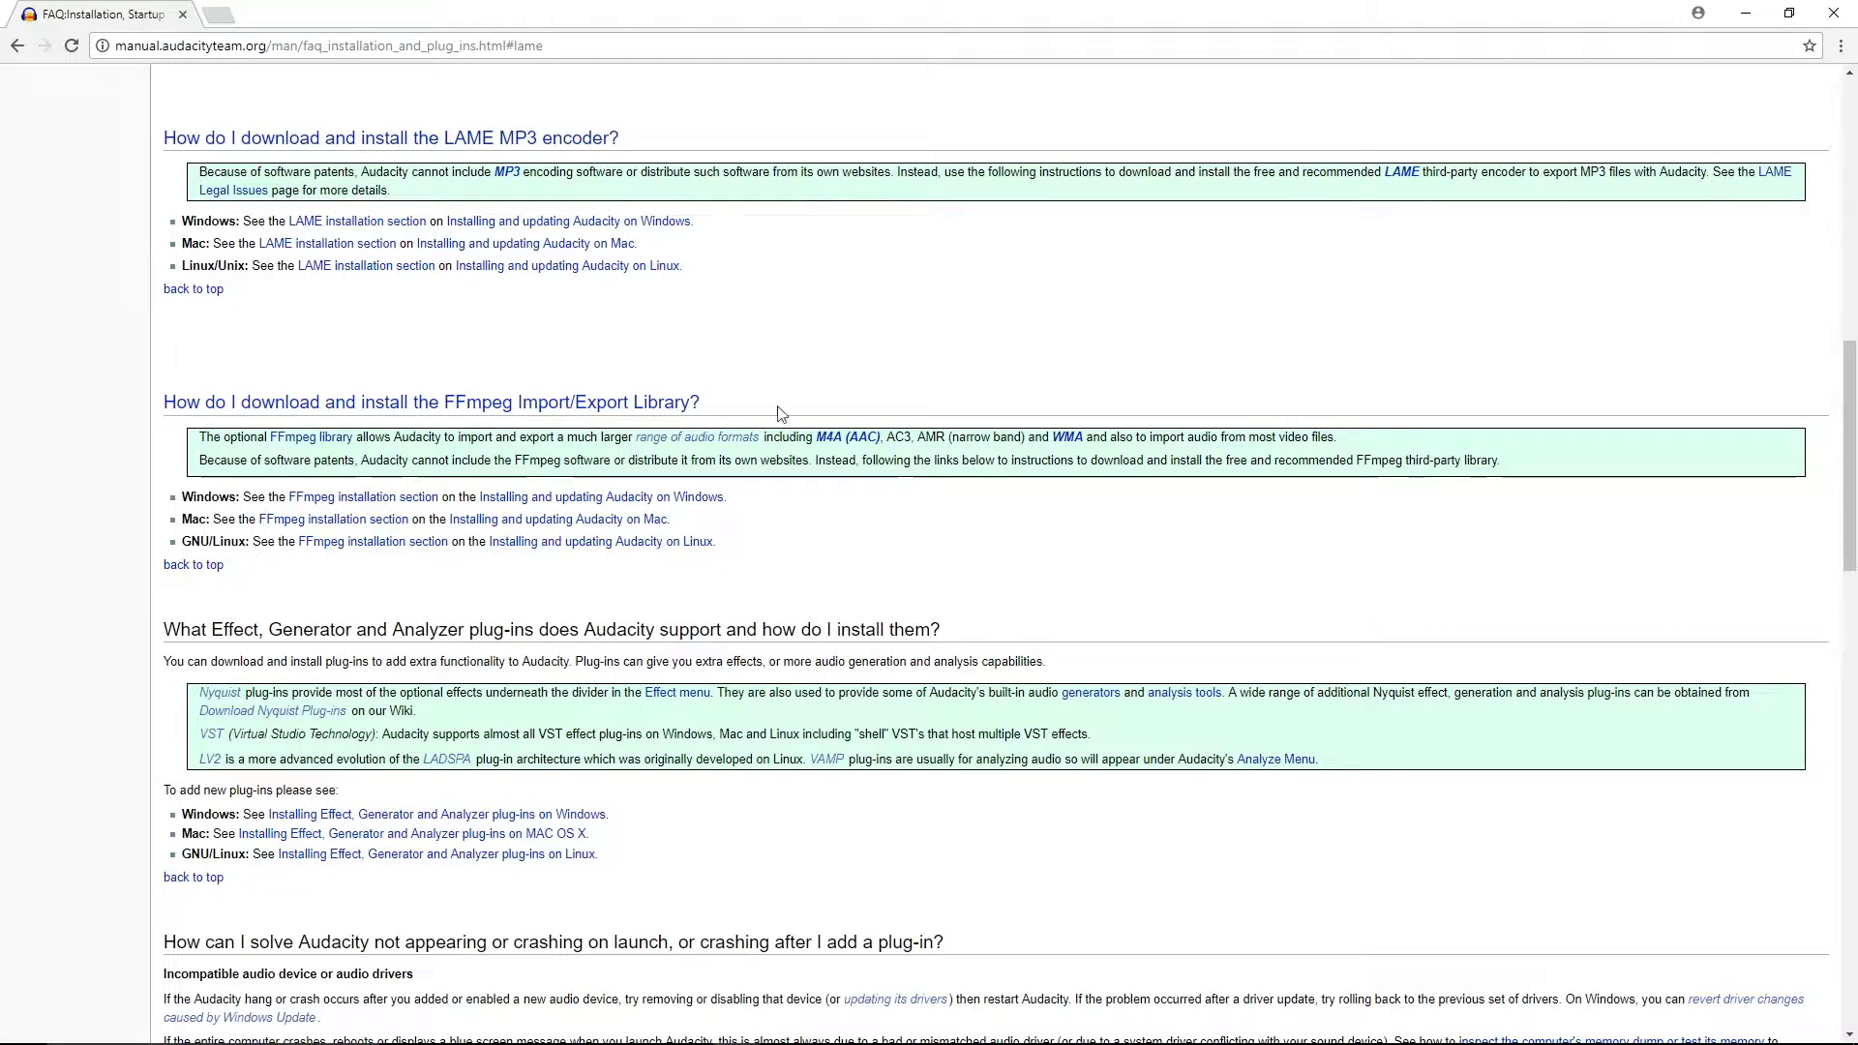
left_click(1742, 20)
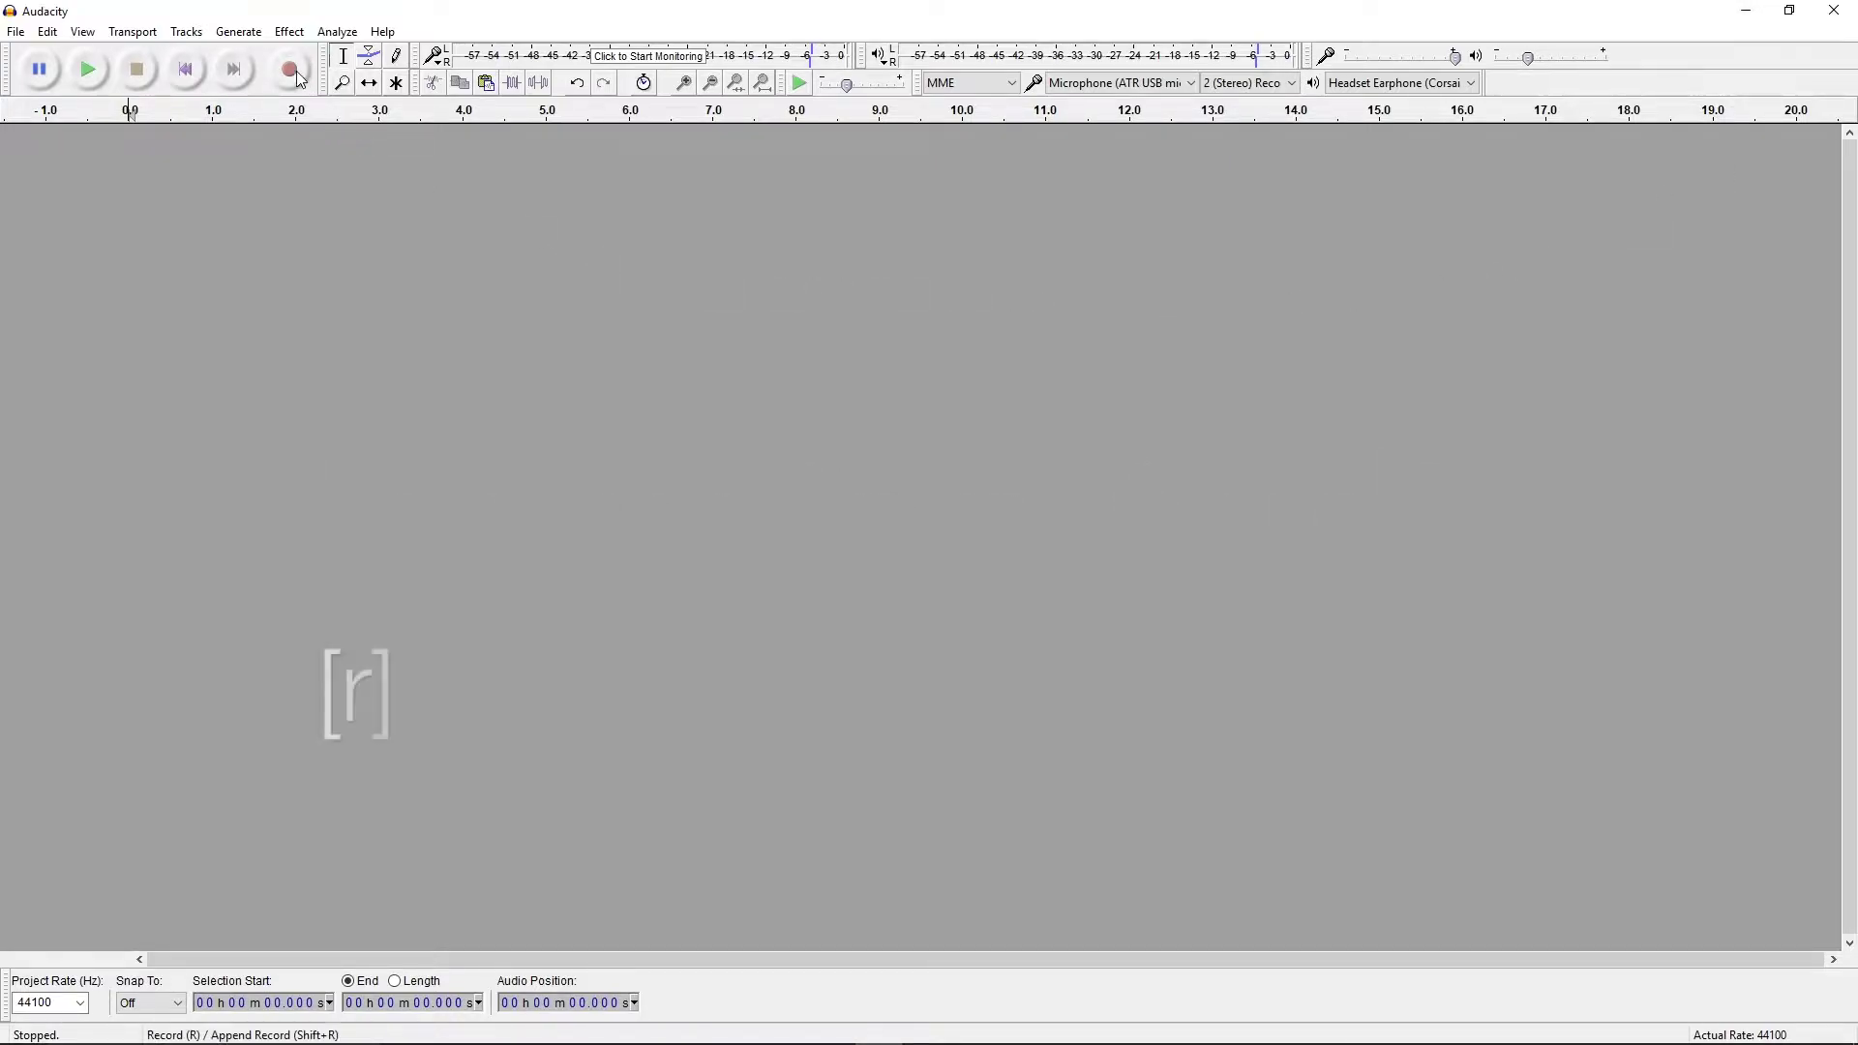
Record a roughly 5-second voice clip with R, then stop recording
key("r")
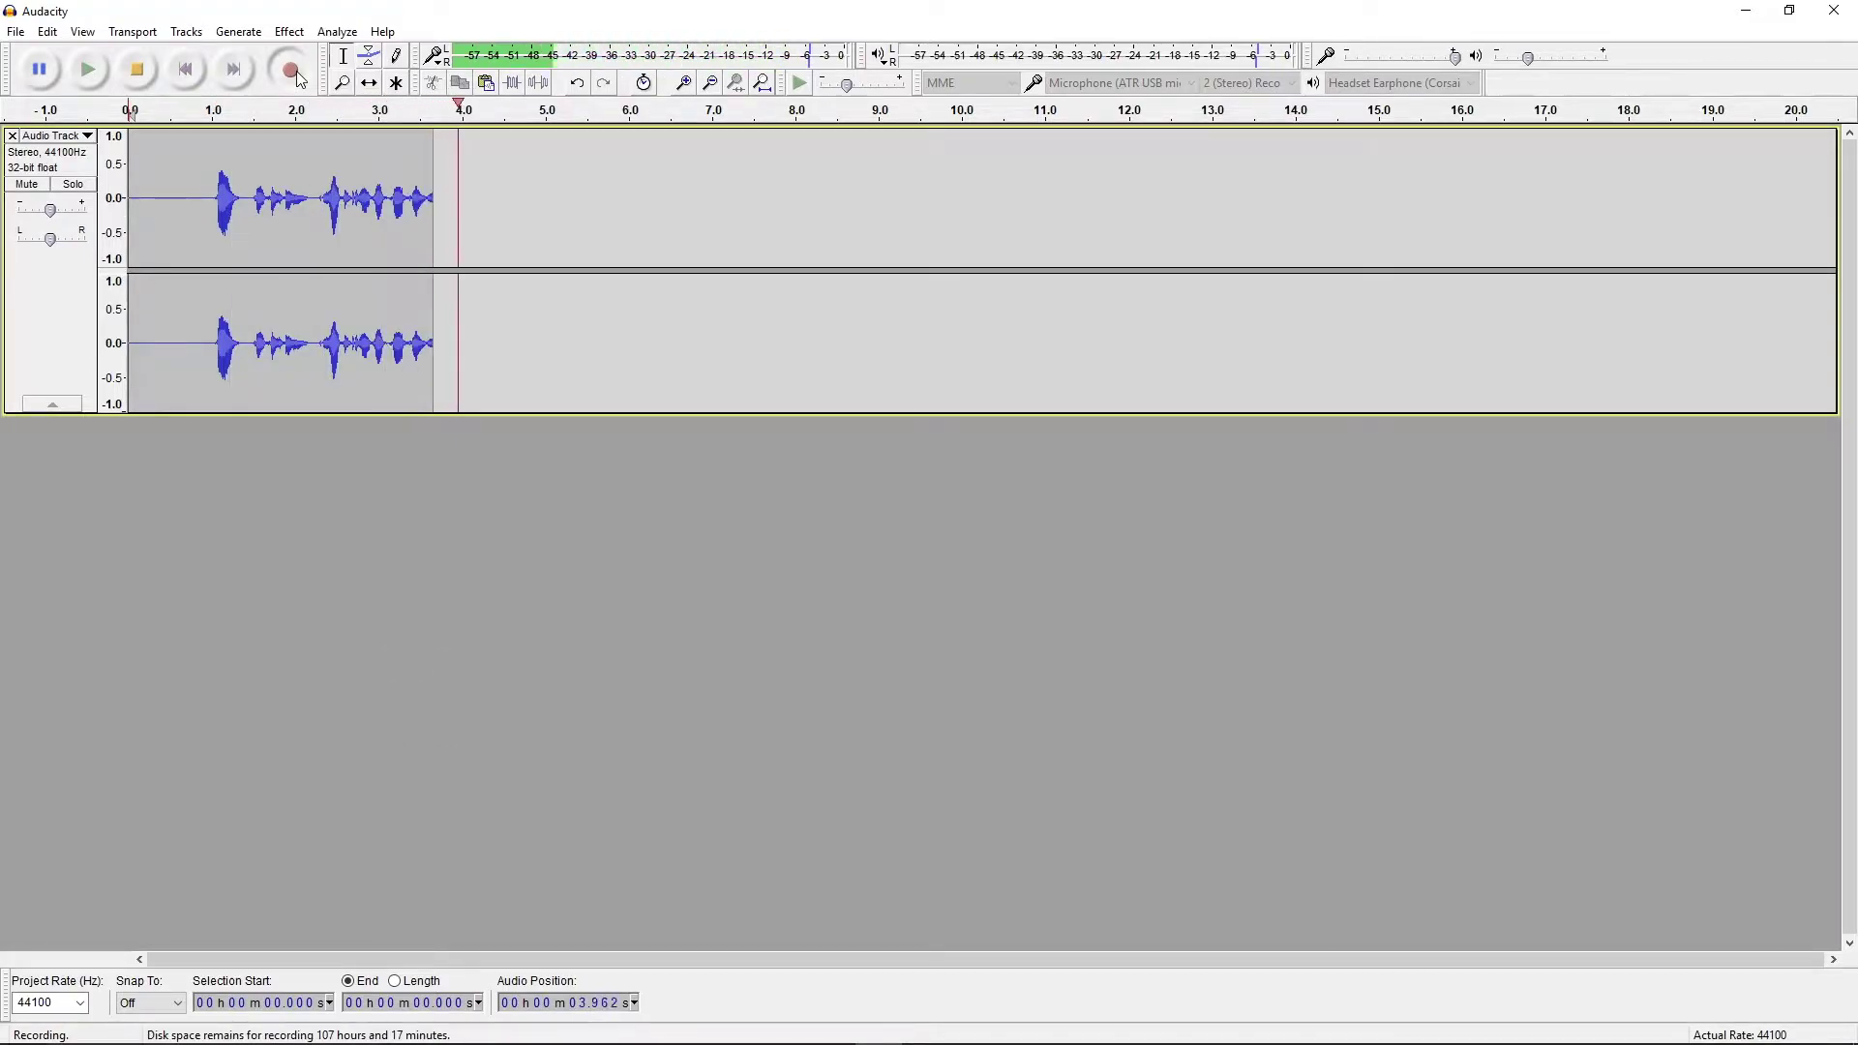
left_click(149, 81)
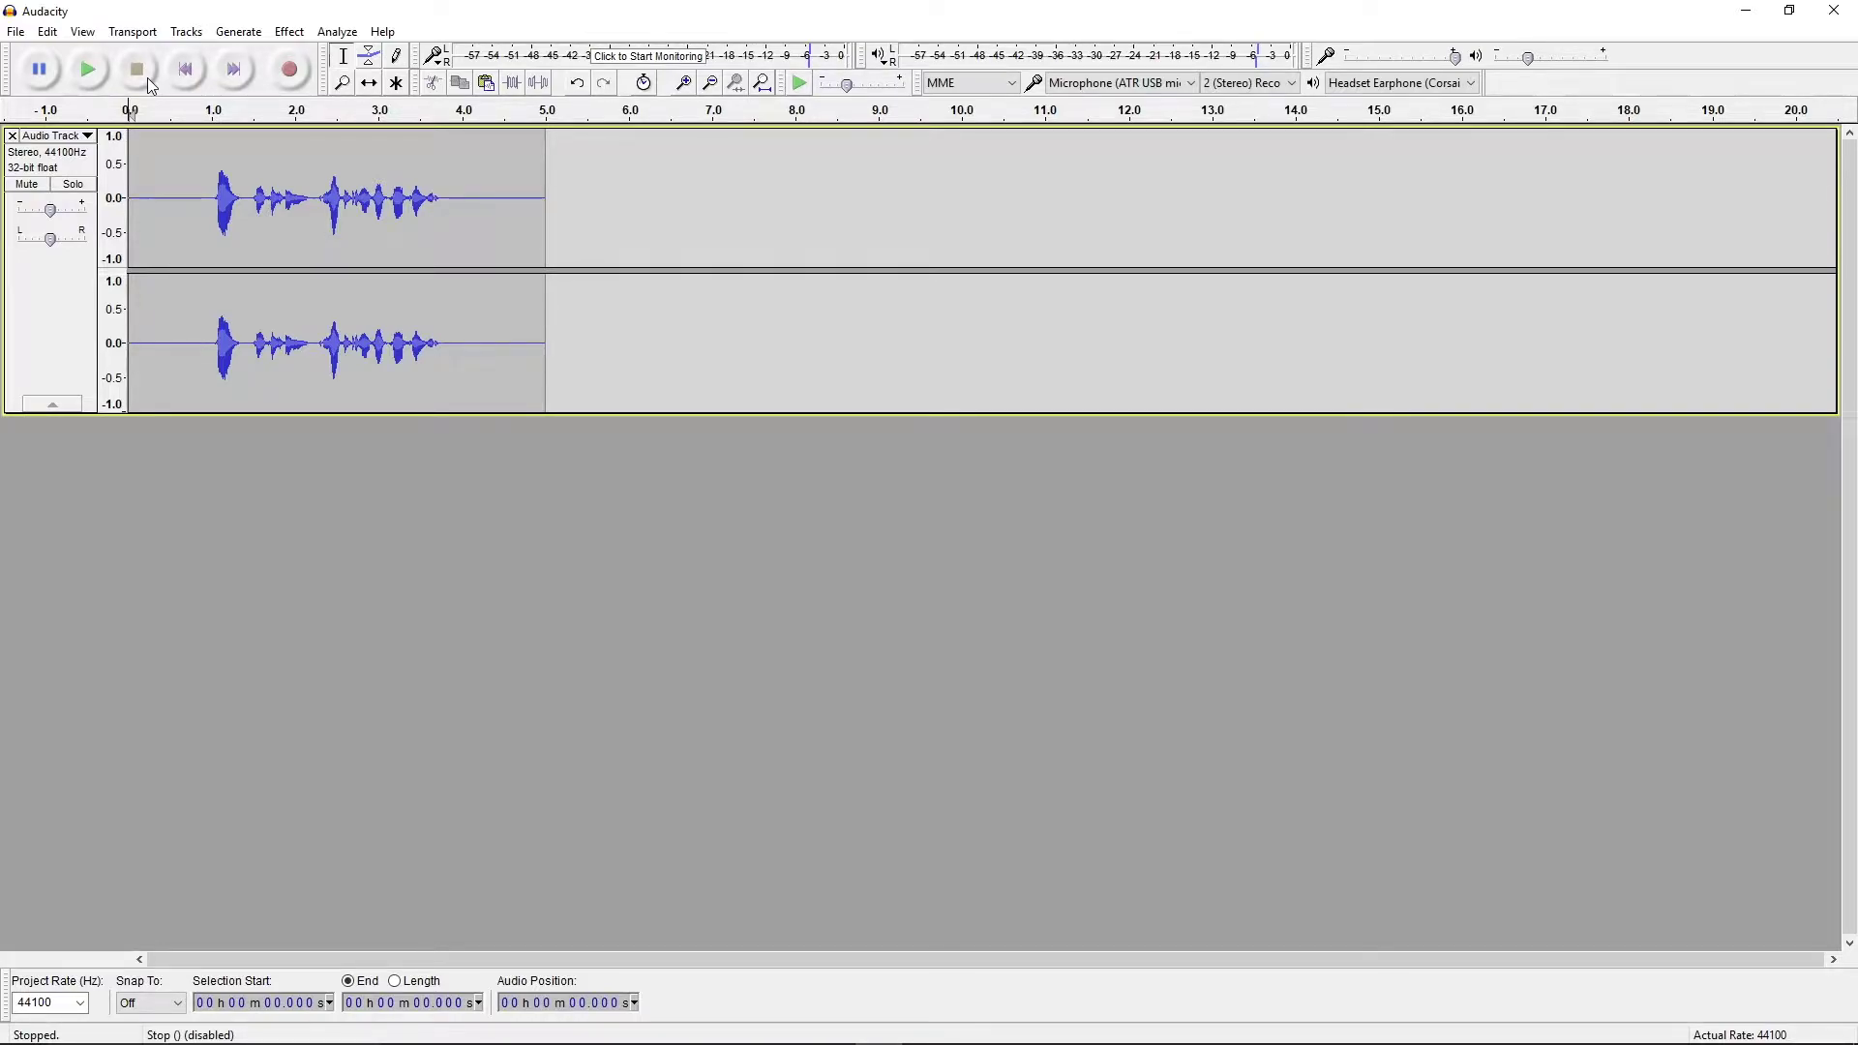
left_click(188, 198)
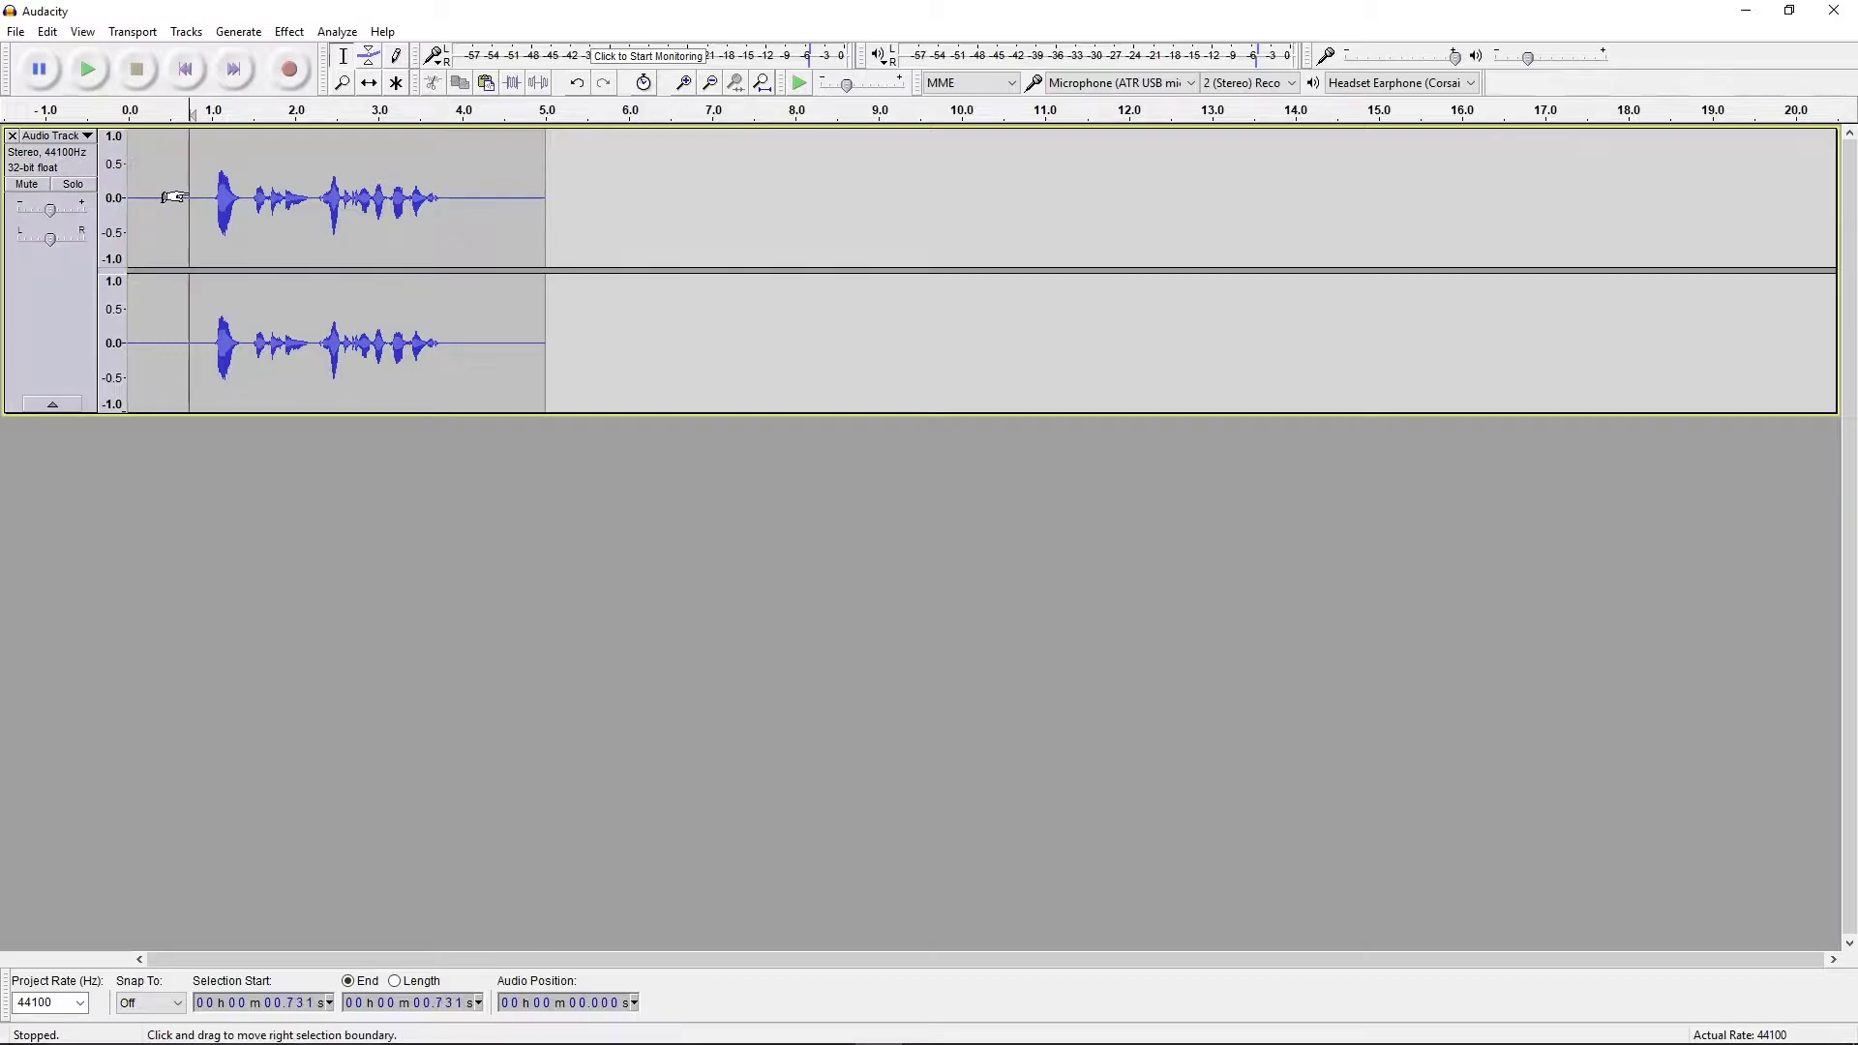
key("space")
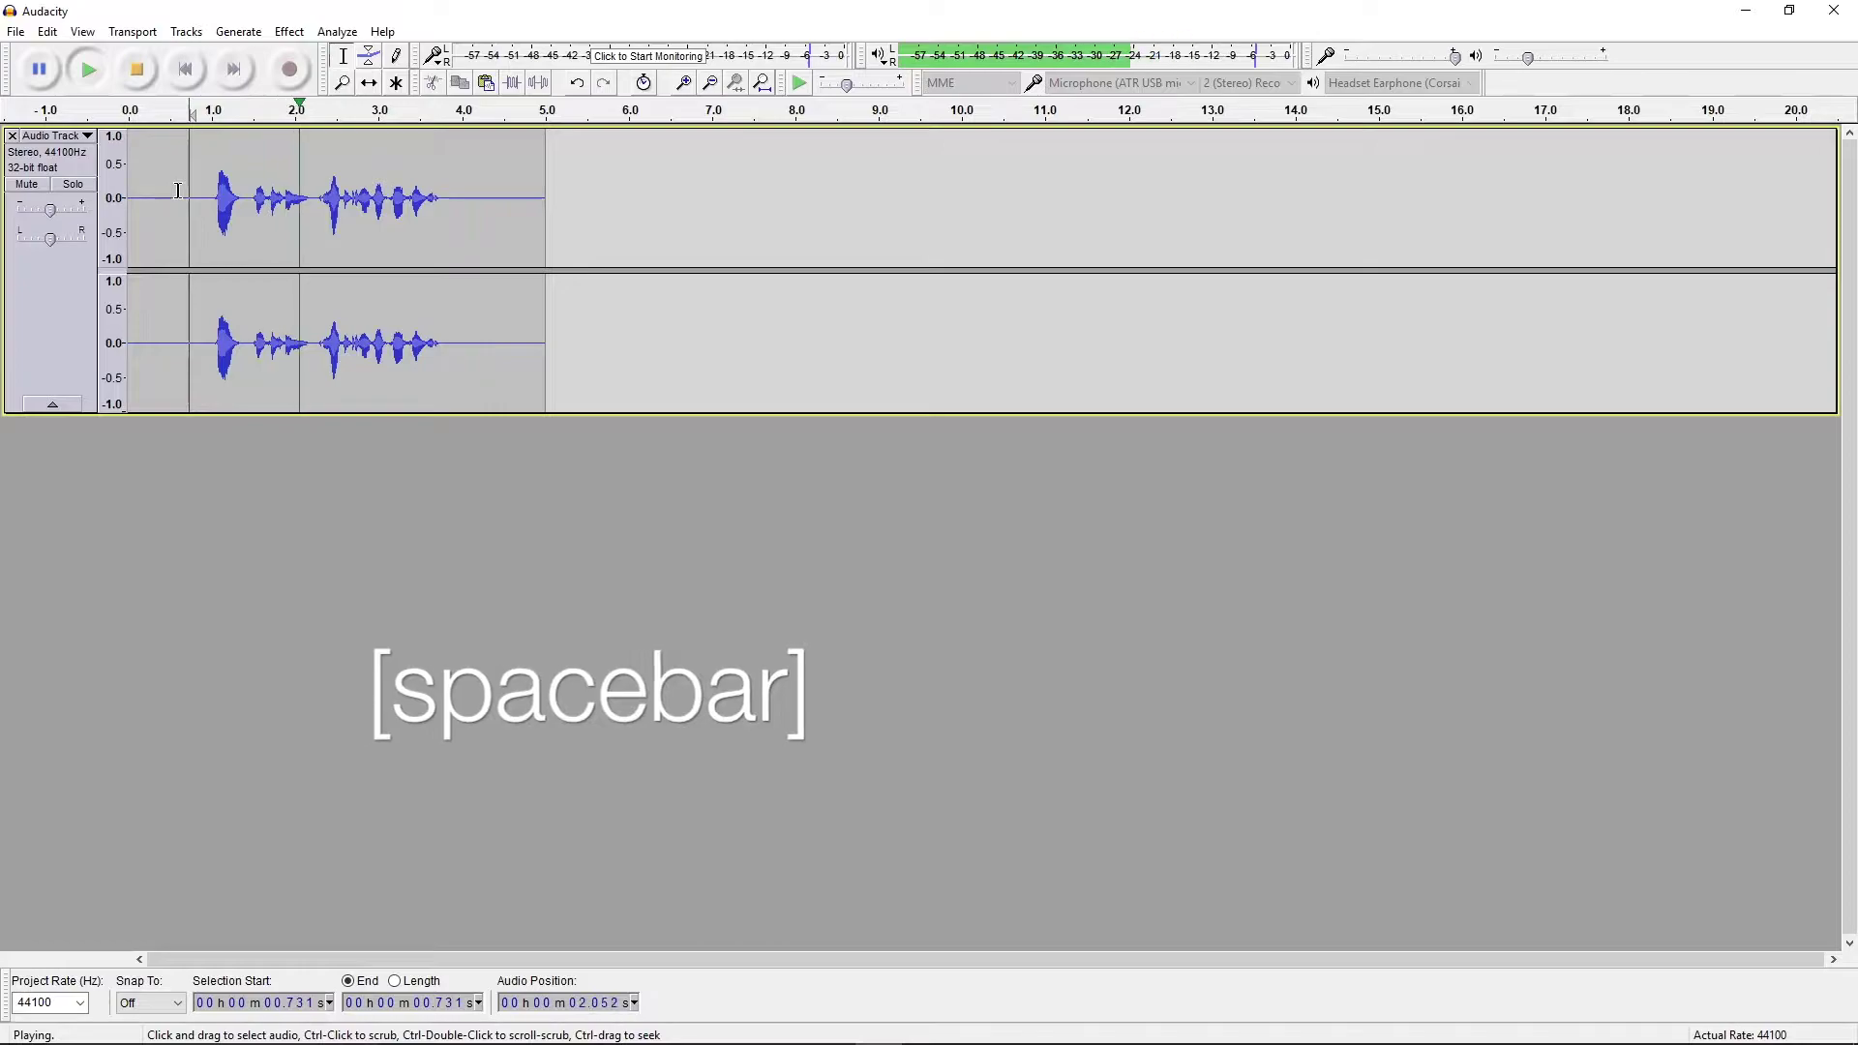
left_click(141, 76)
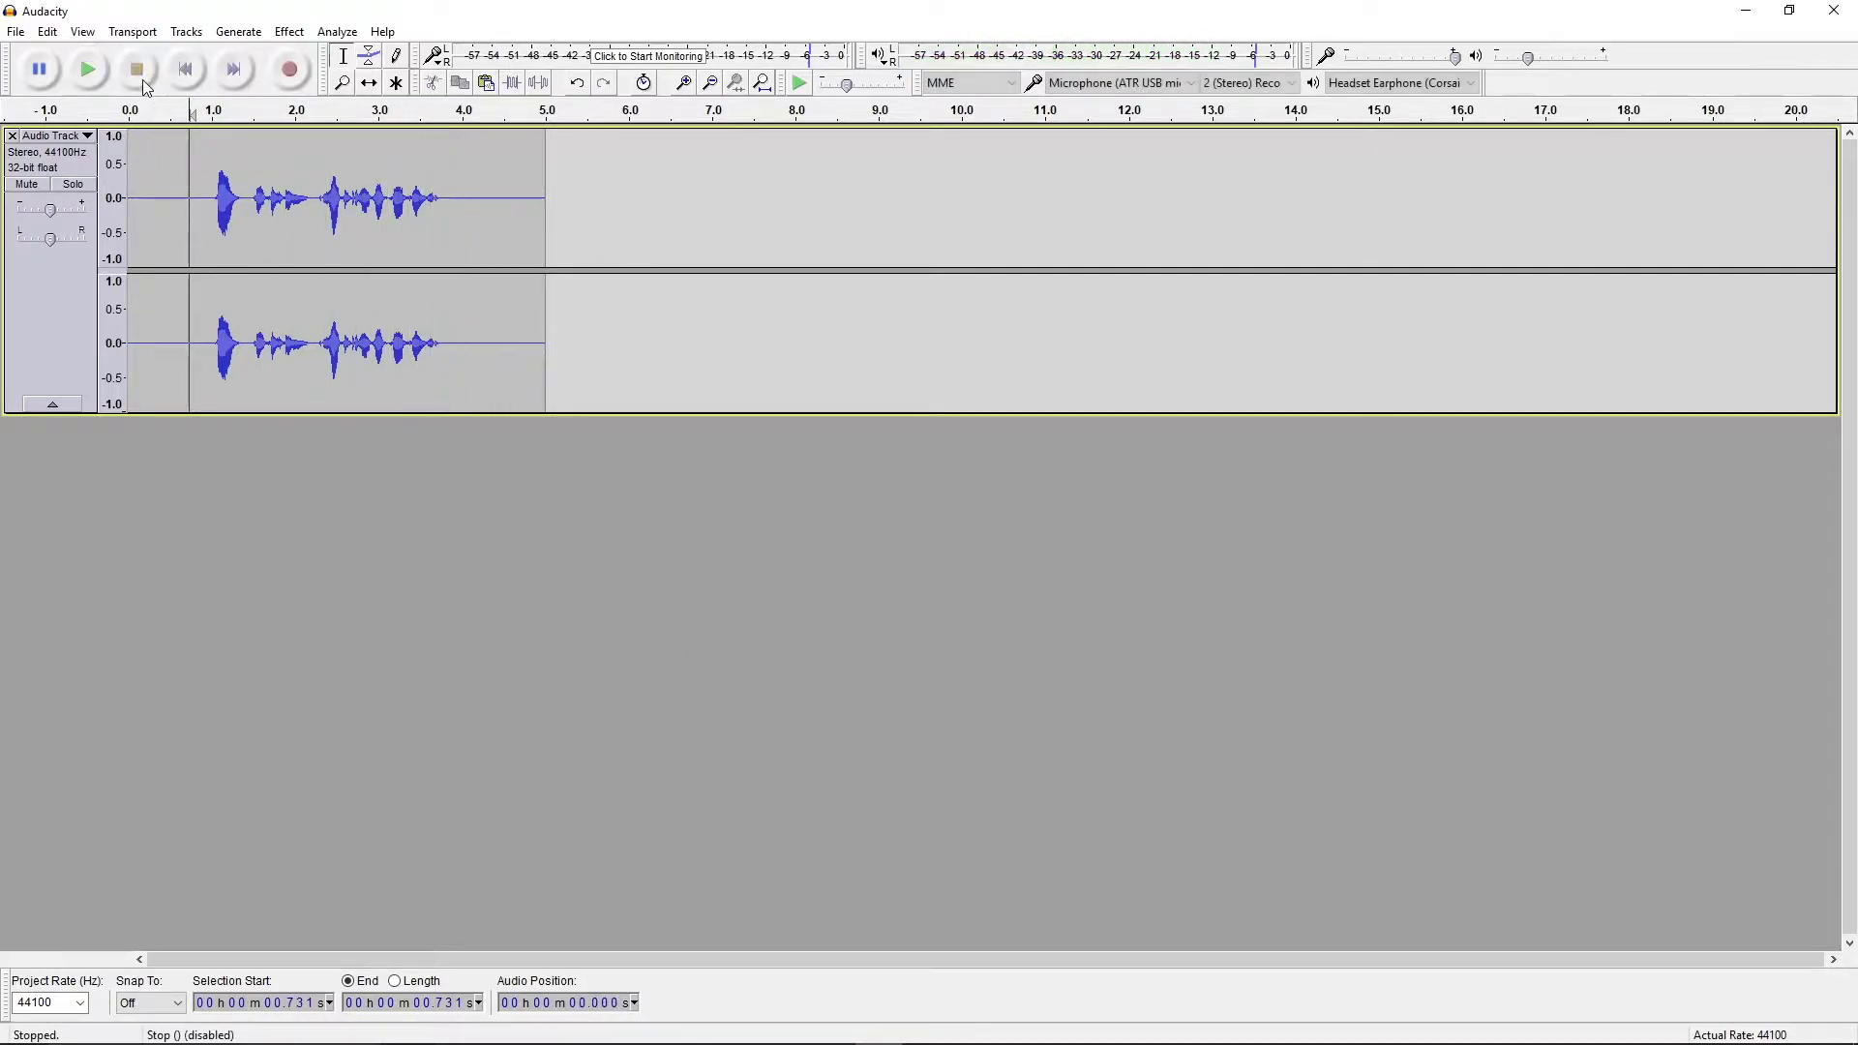
key("p")
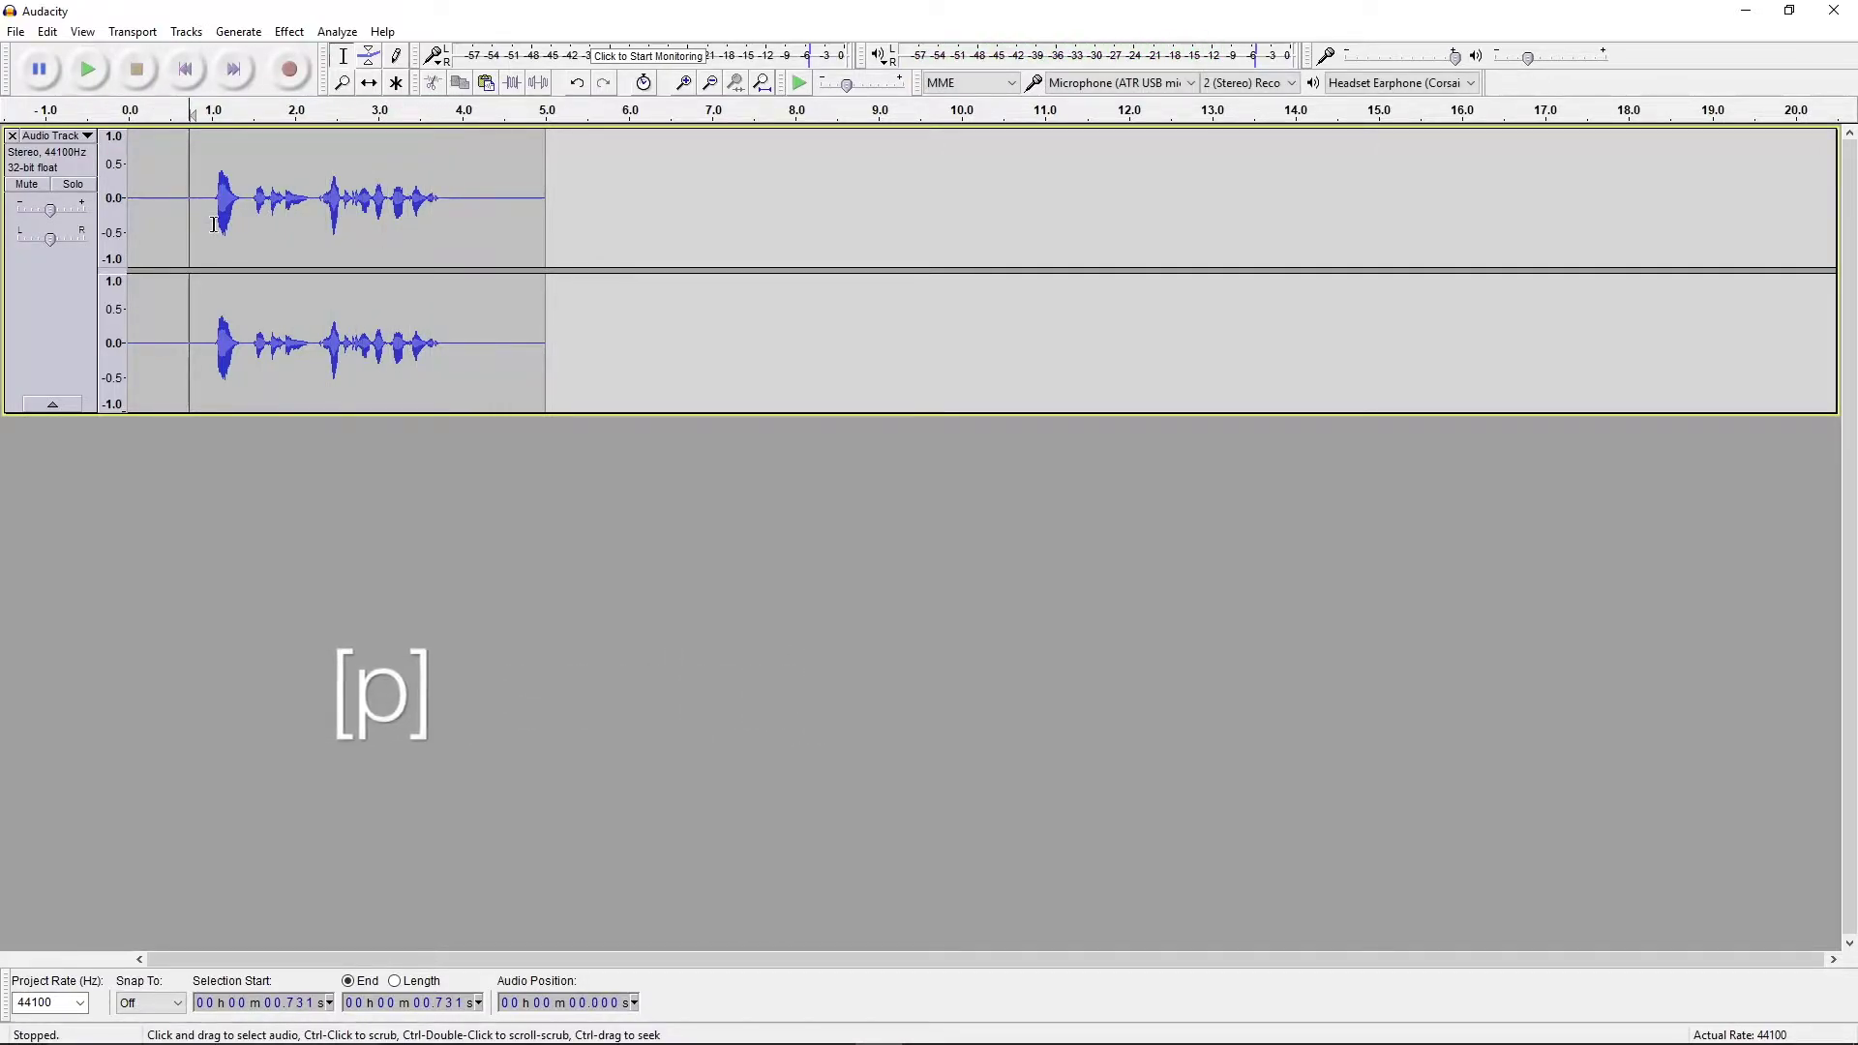
key("space")
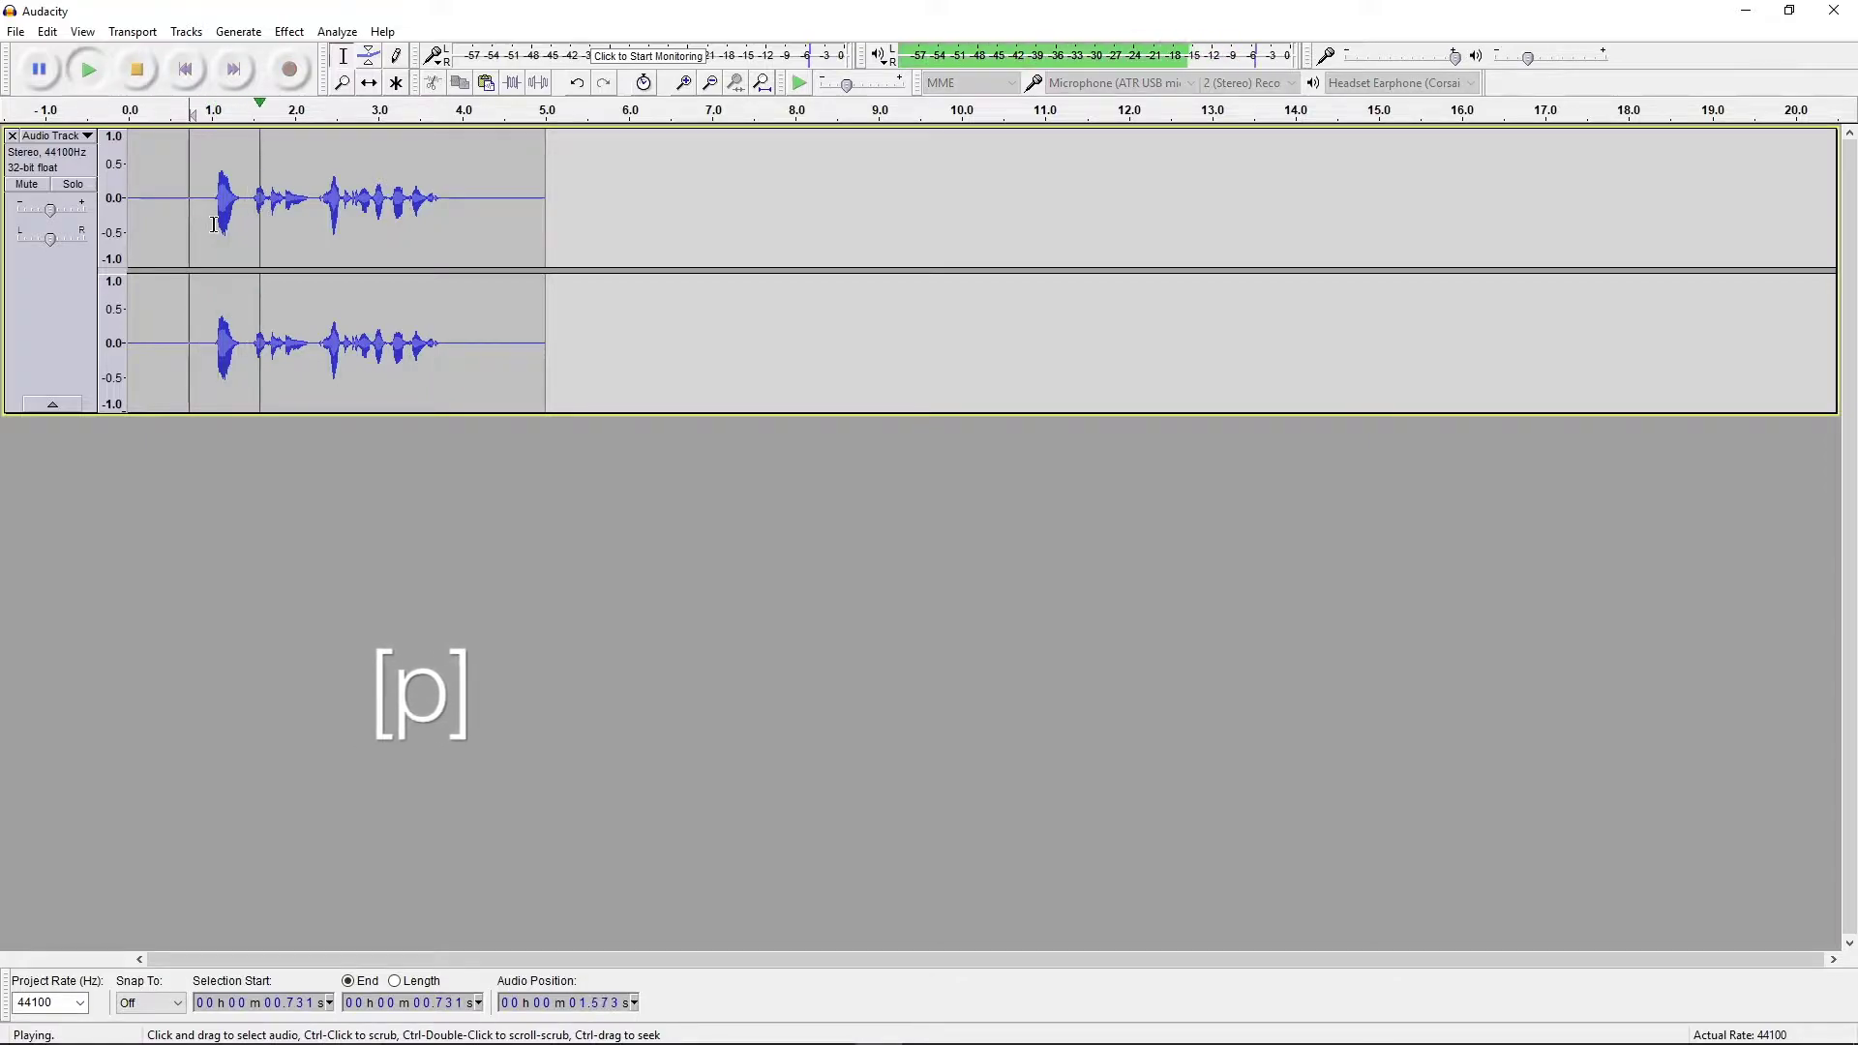
key("p")
key("p")
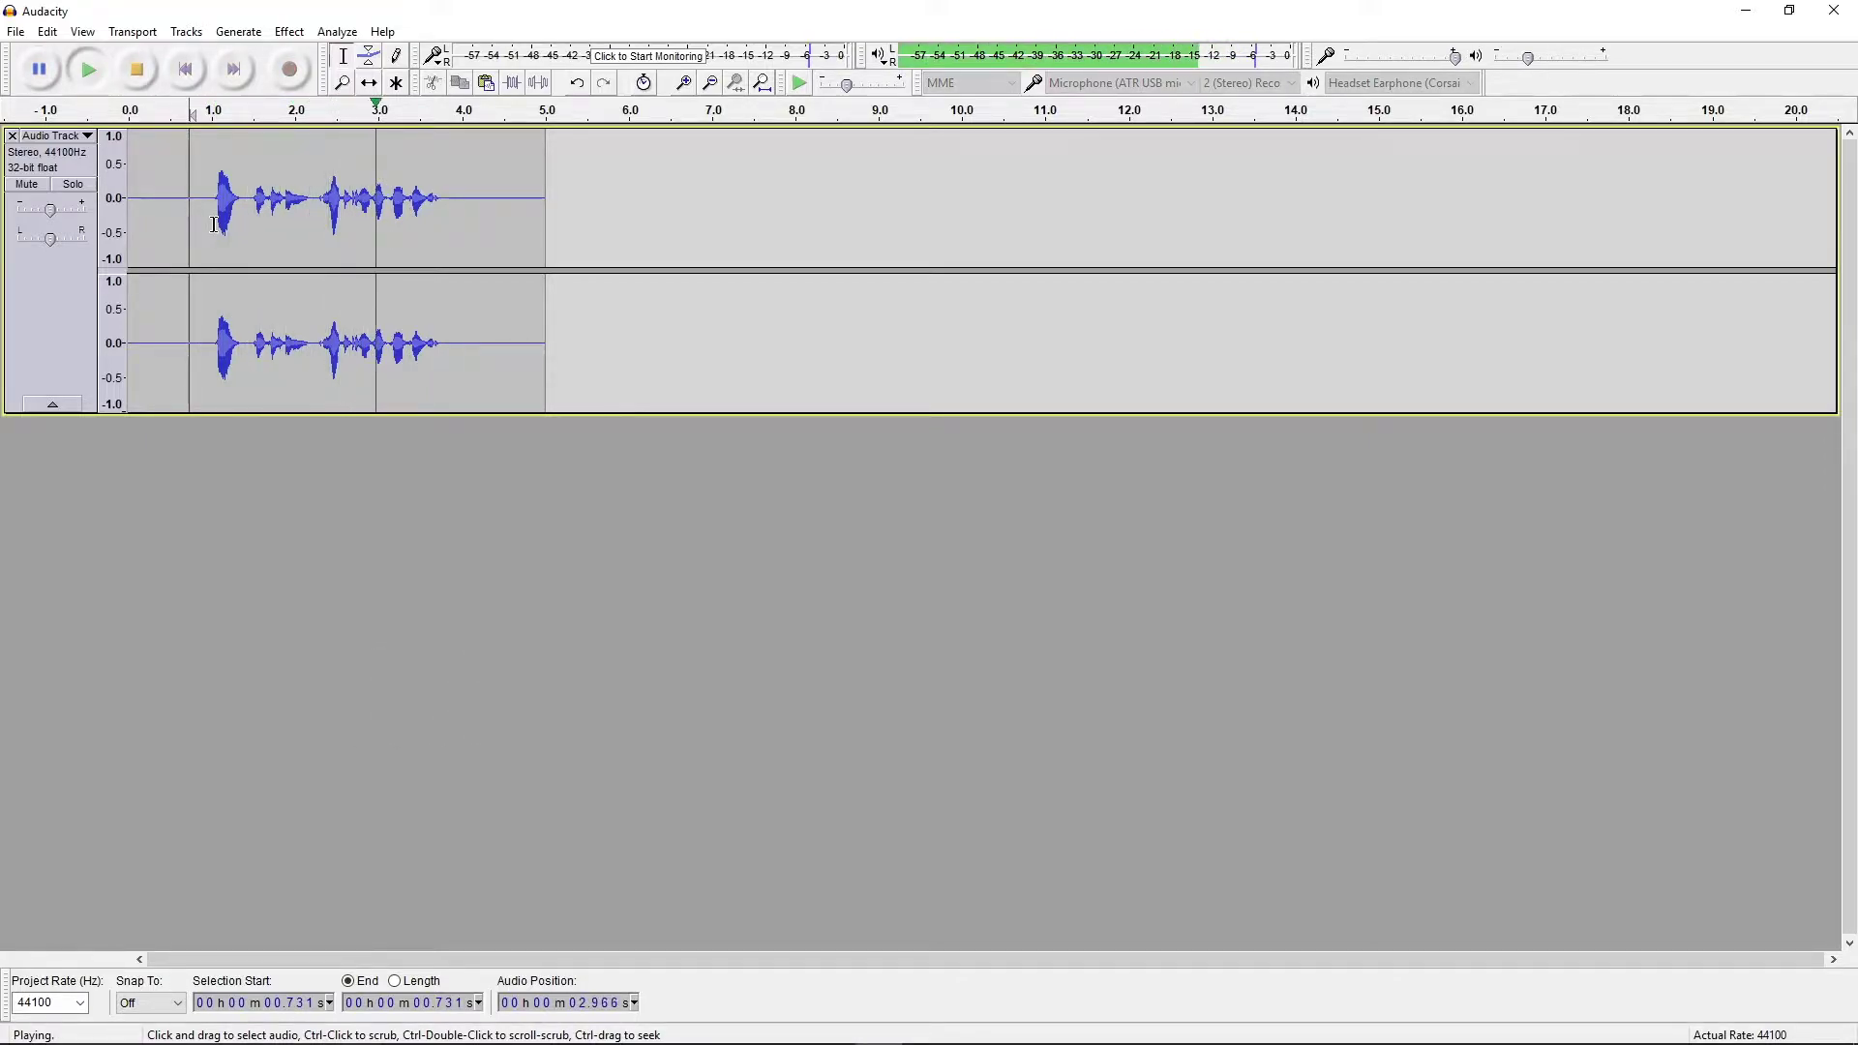
key("p")
left_click(148, 81)
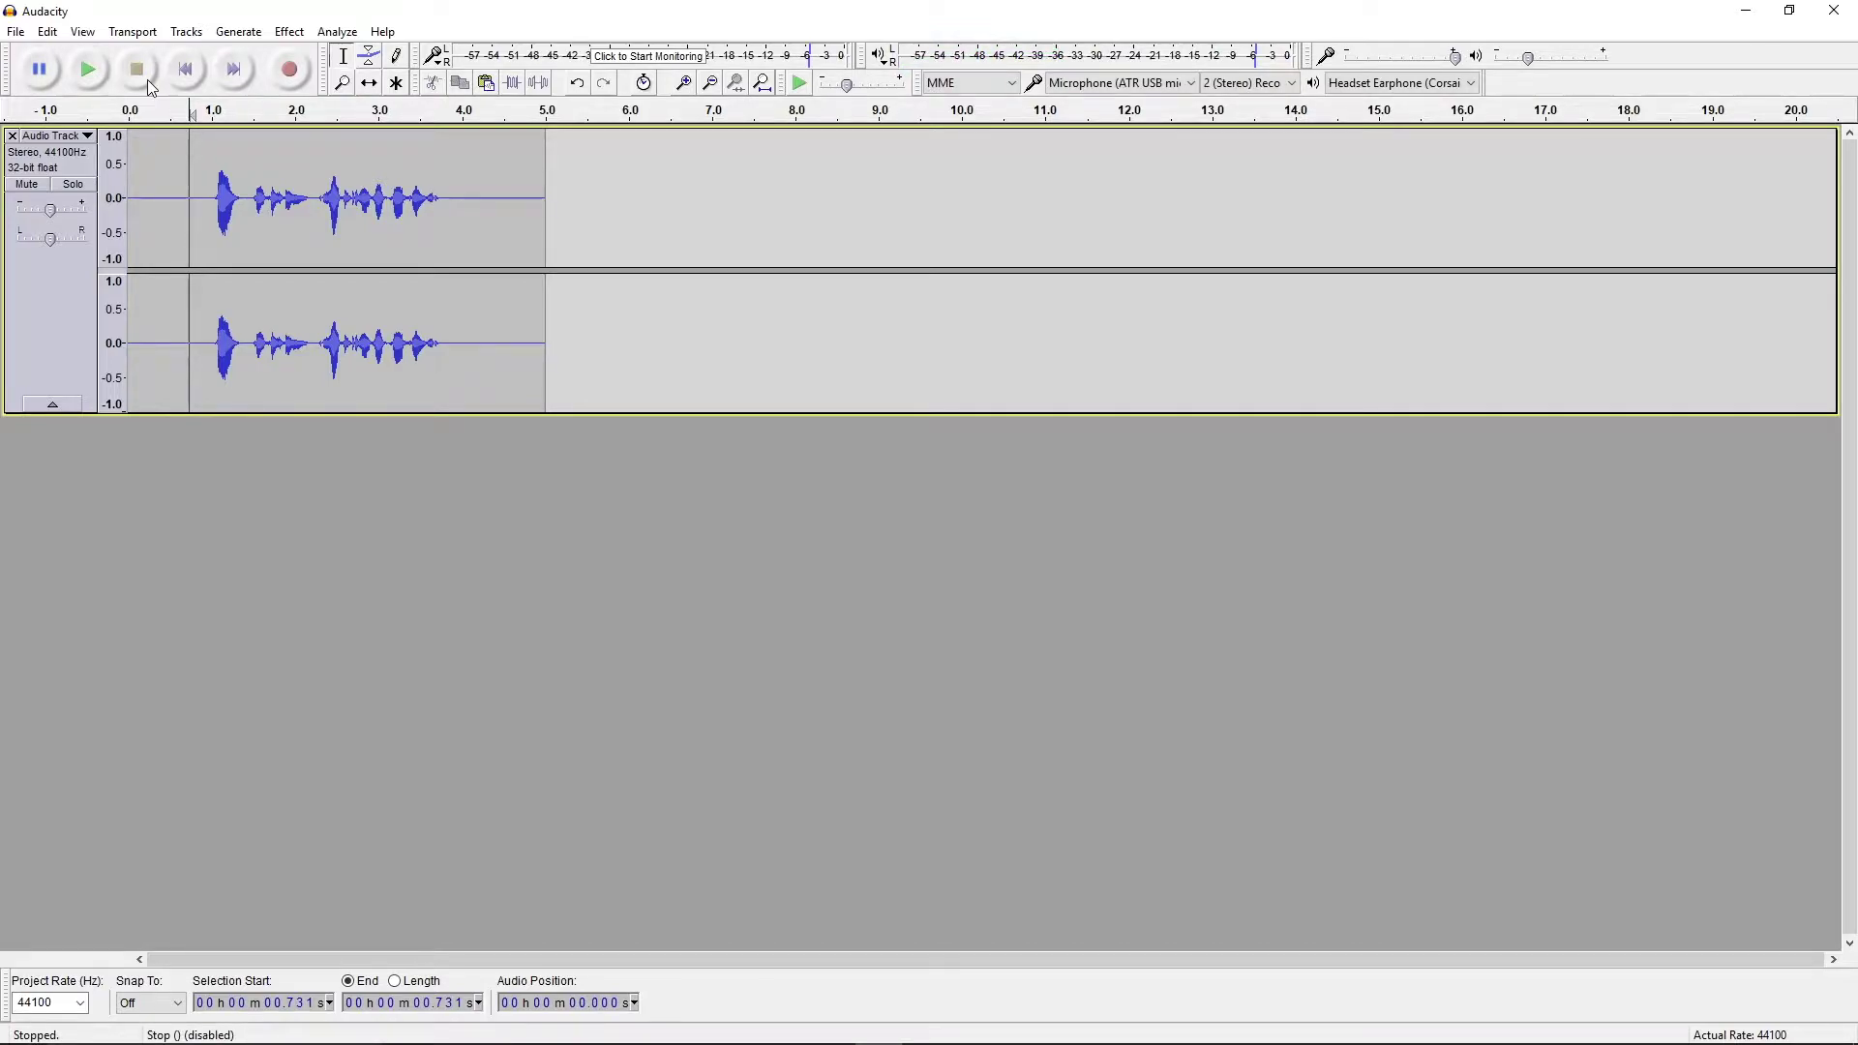
Import the Podcast Intro audio file as a new stereo track
left_click(16, 32)
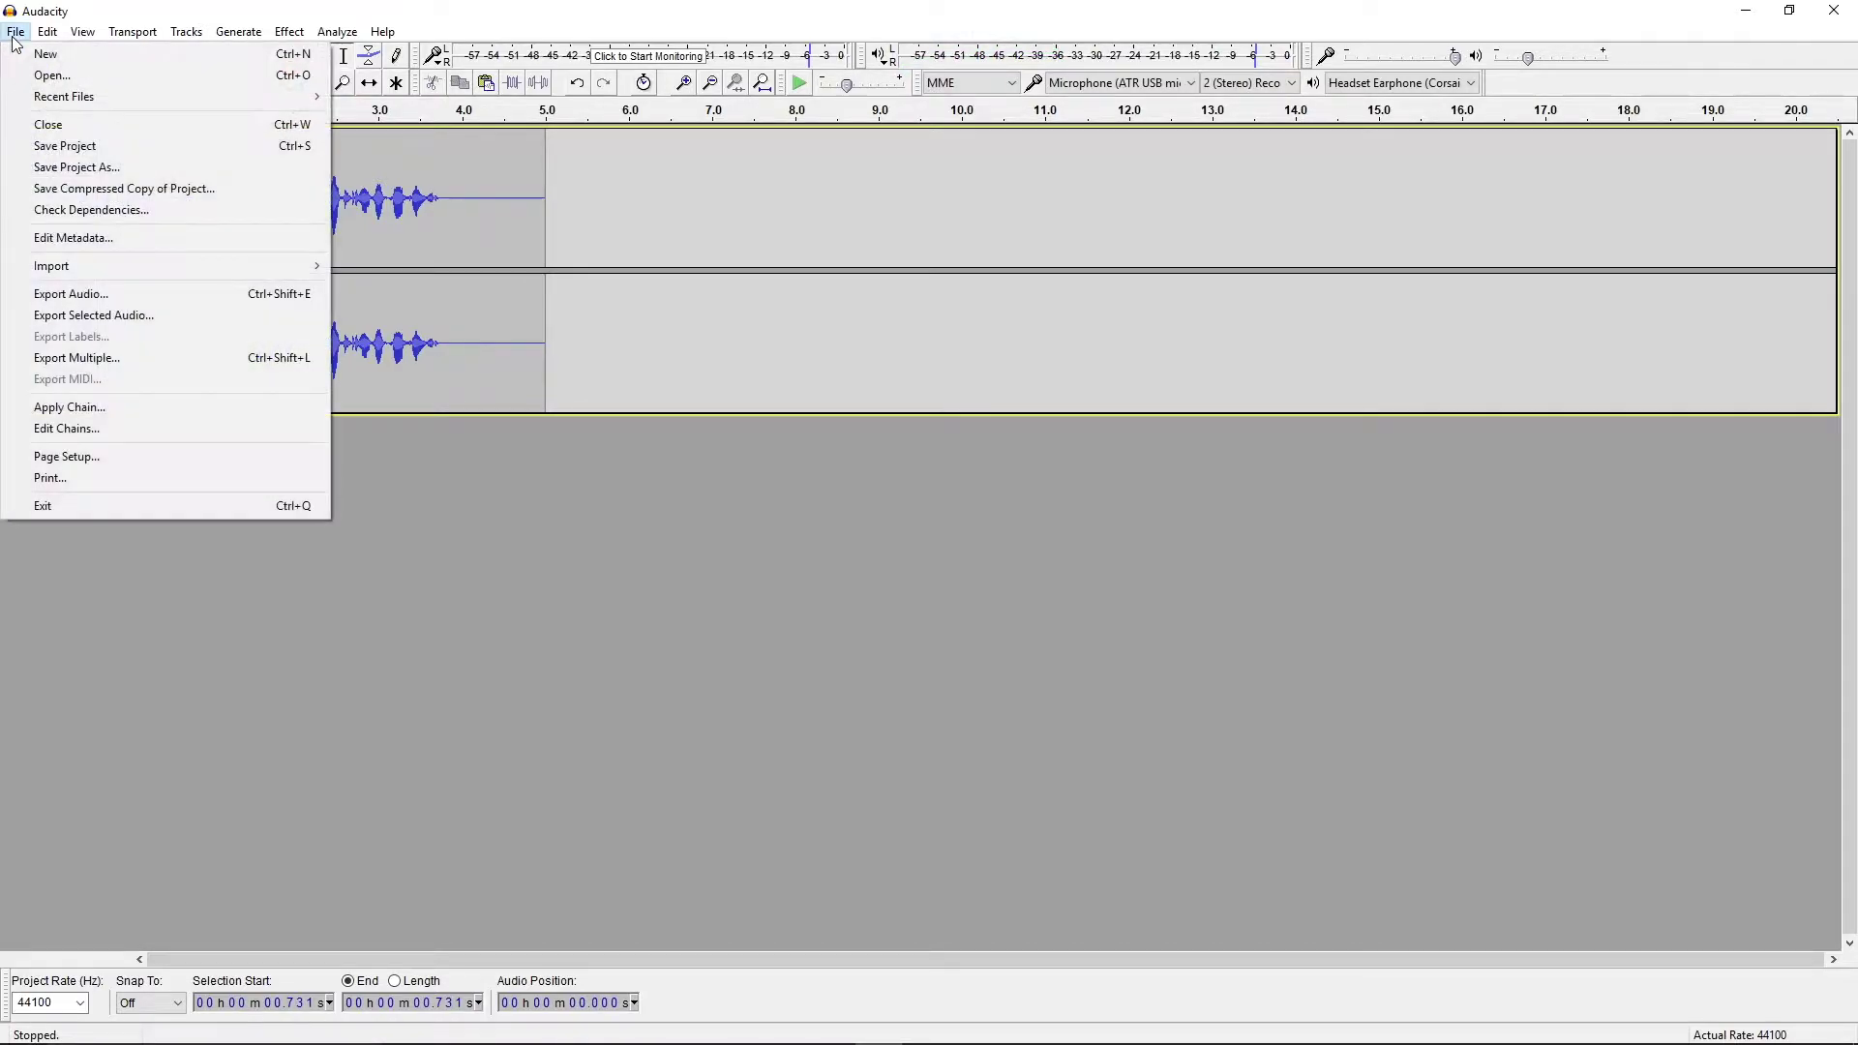
mouse_move(129, 275)
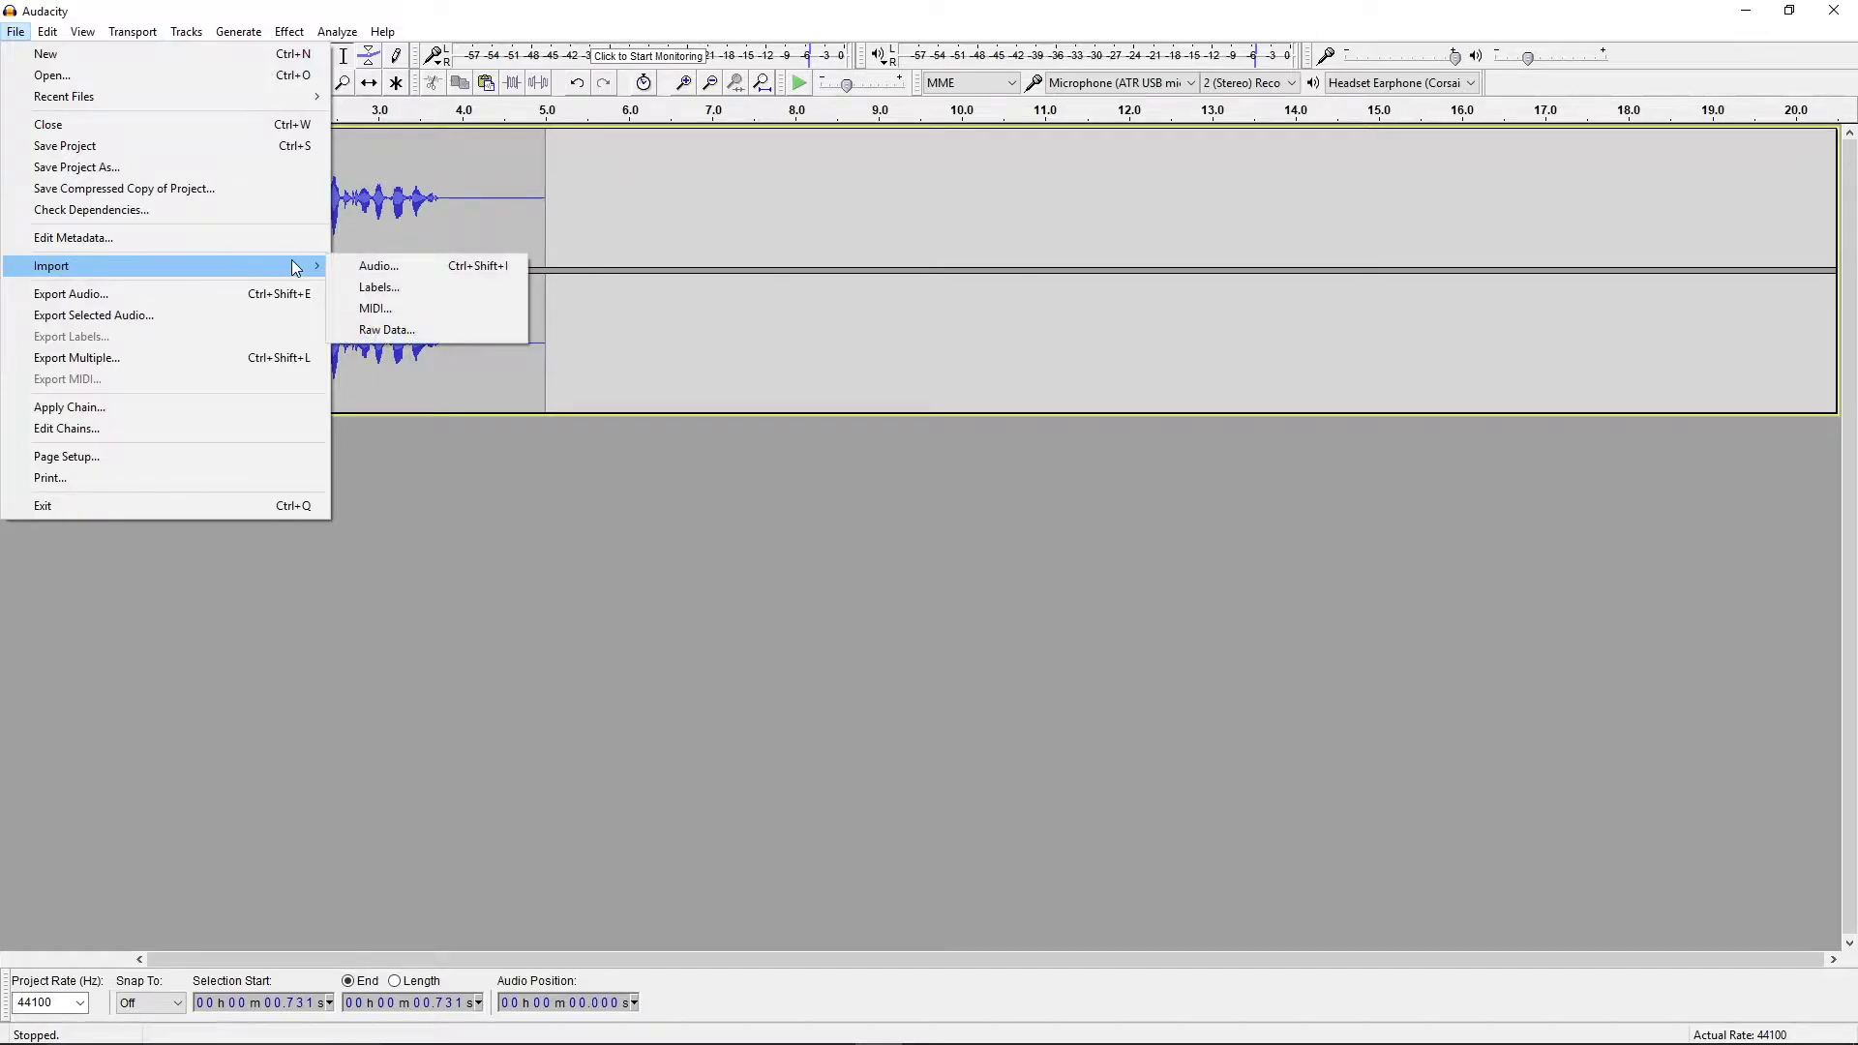
left_click(377, 268)
left_click(194, 139)
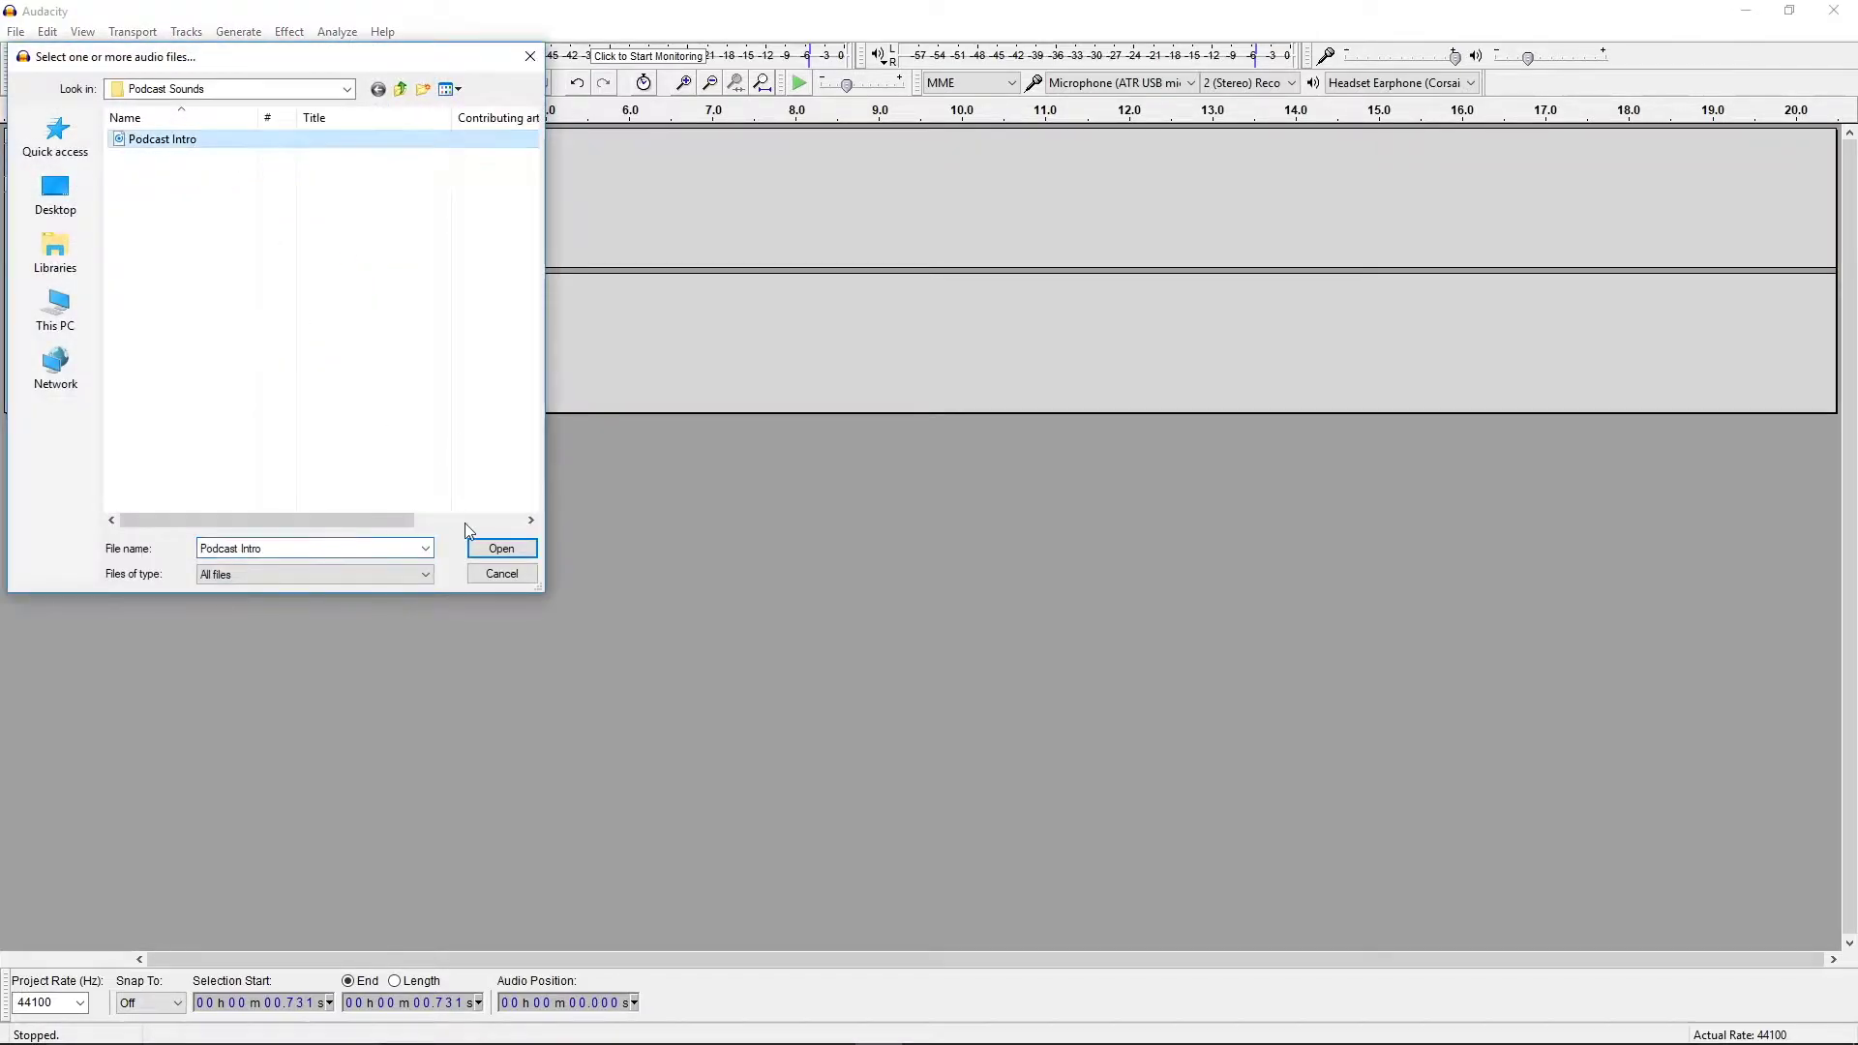
left_click(496, 549)
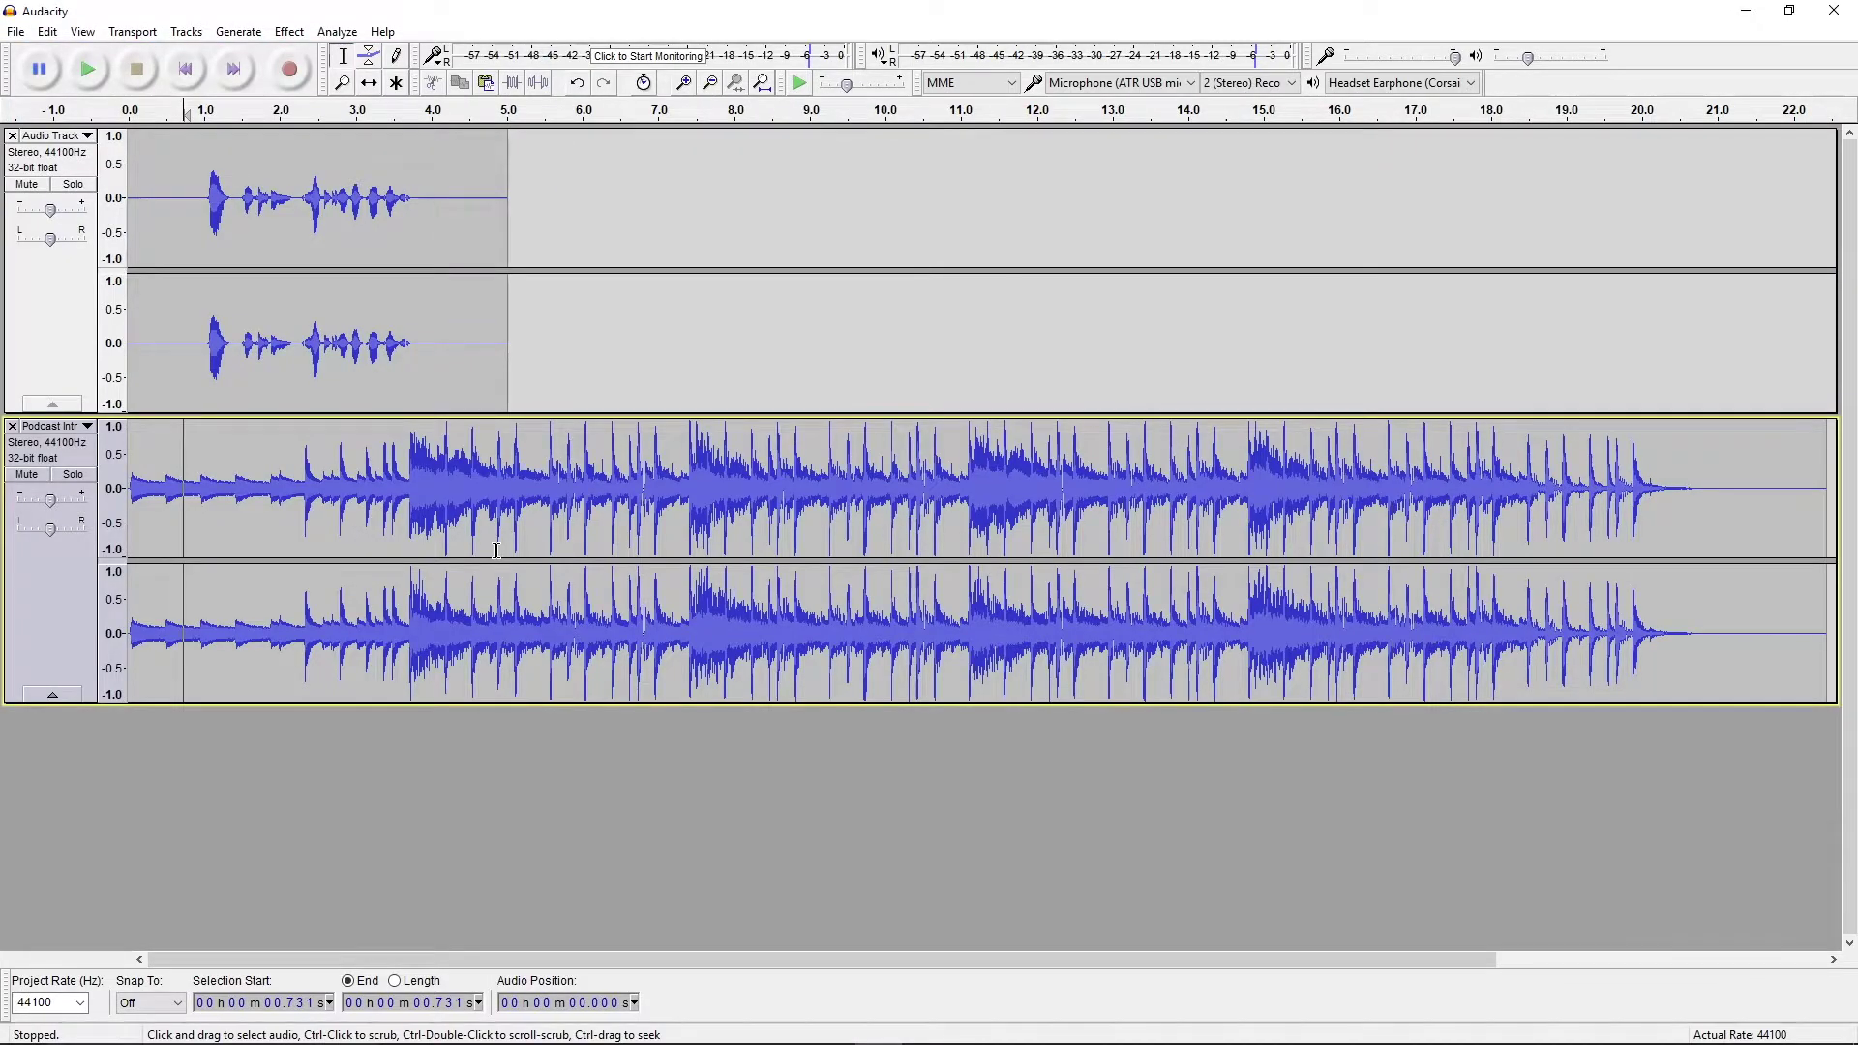
Mute the voice track, play the music alone, then stop and unmute the voice
left_click(26, 184)
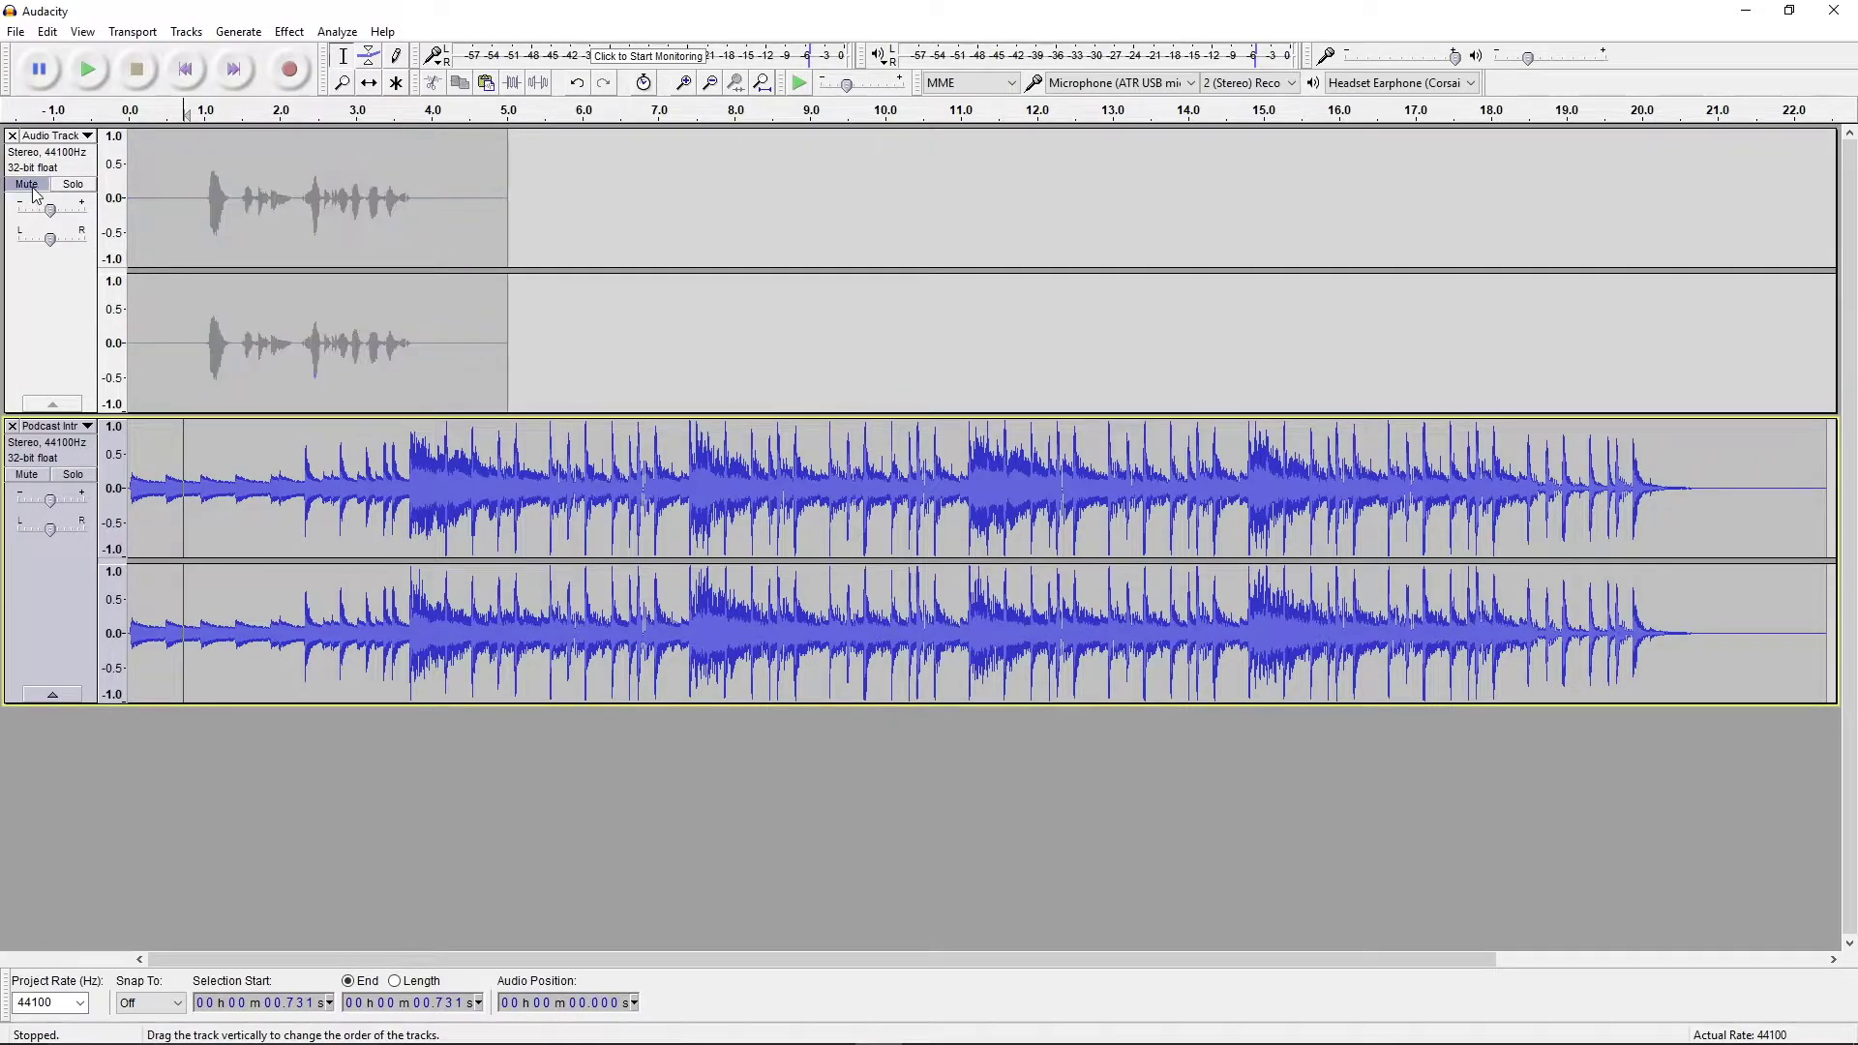
left_click(132, 108)
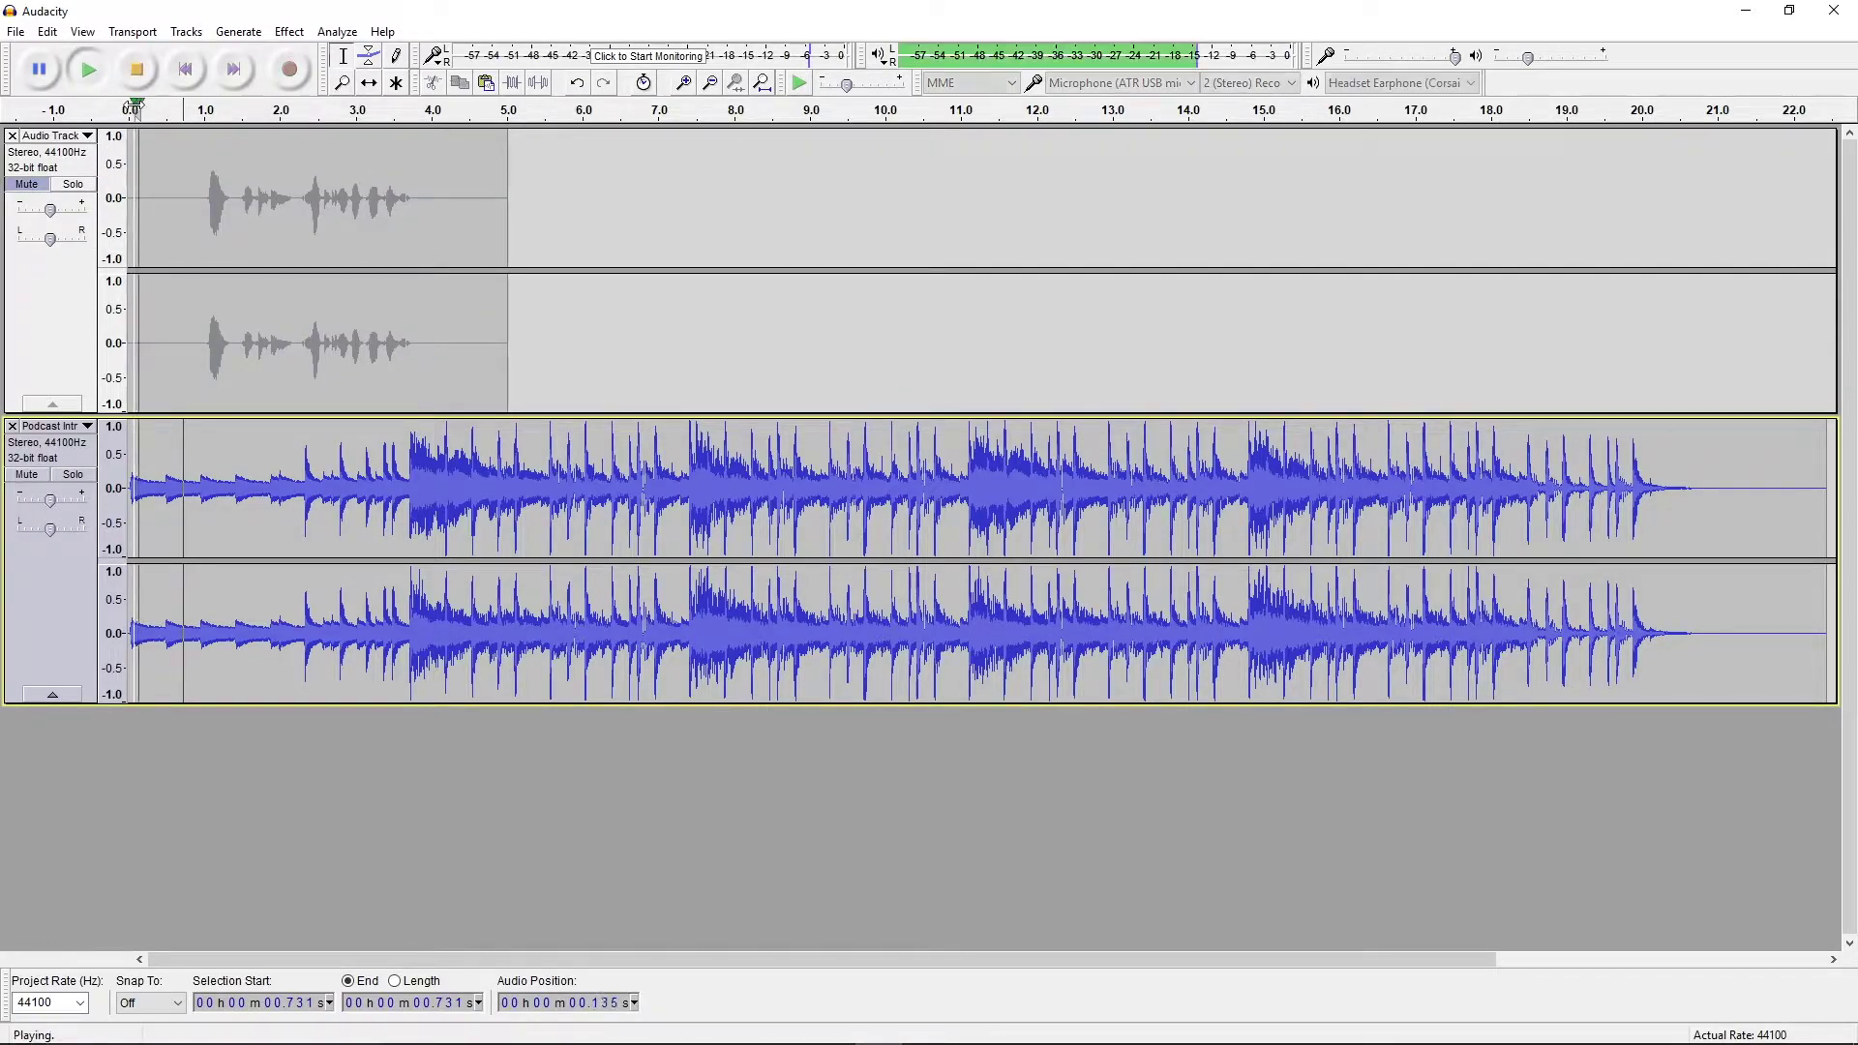
left_click(137, 72)
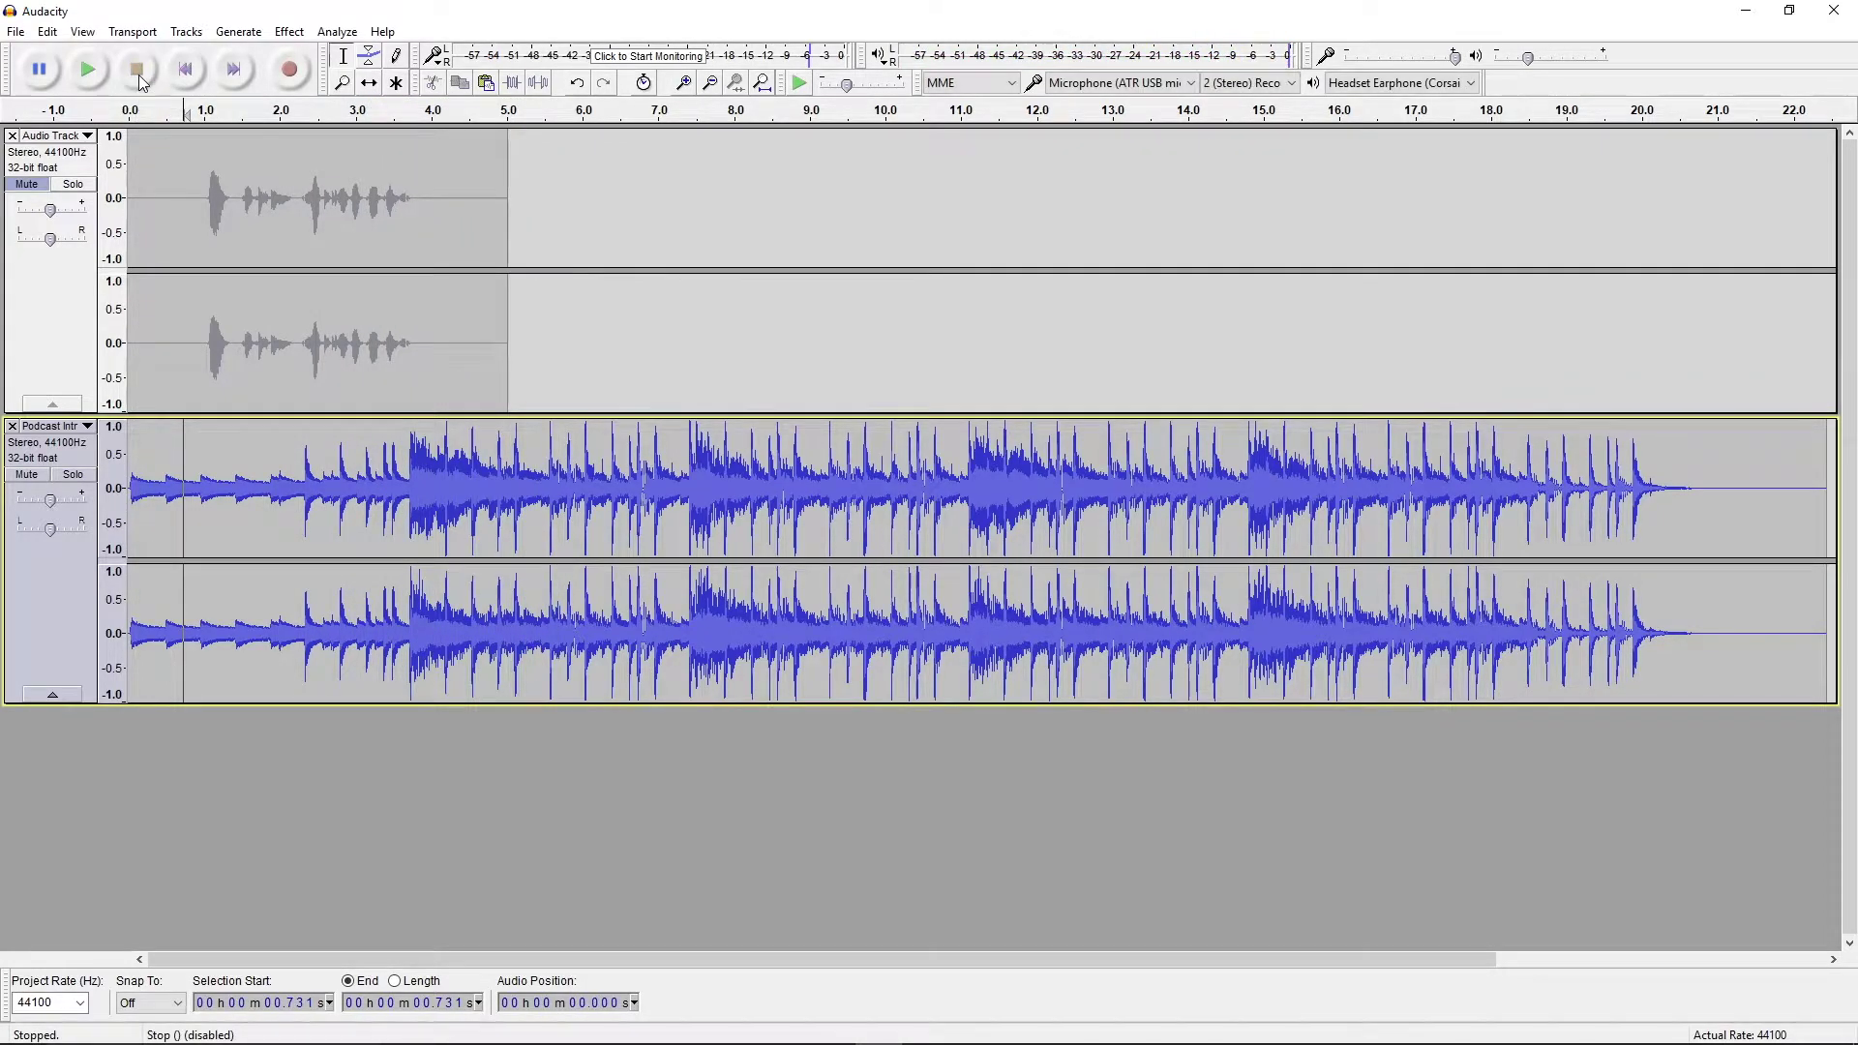
left_click(26, 184)
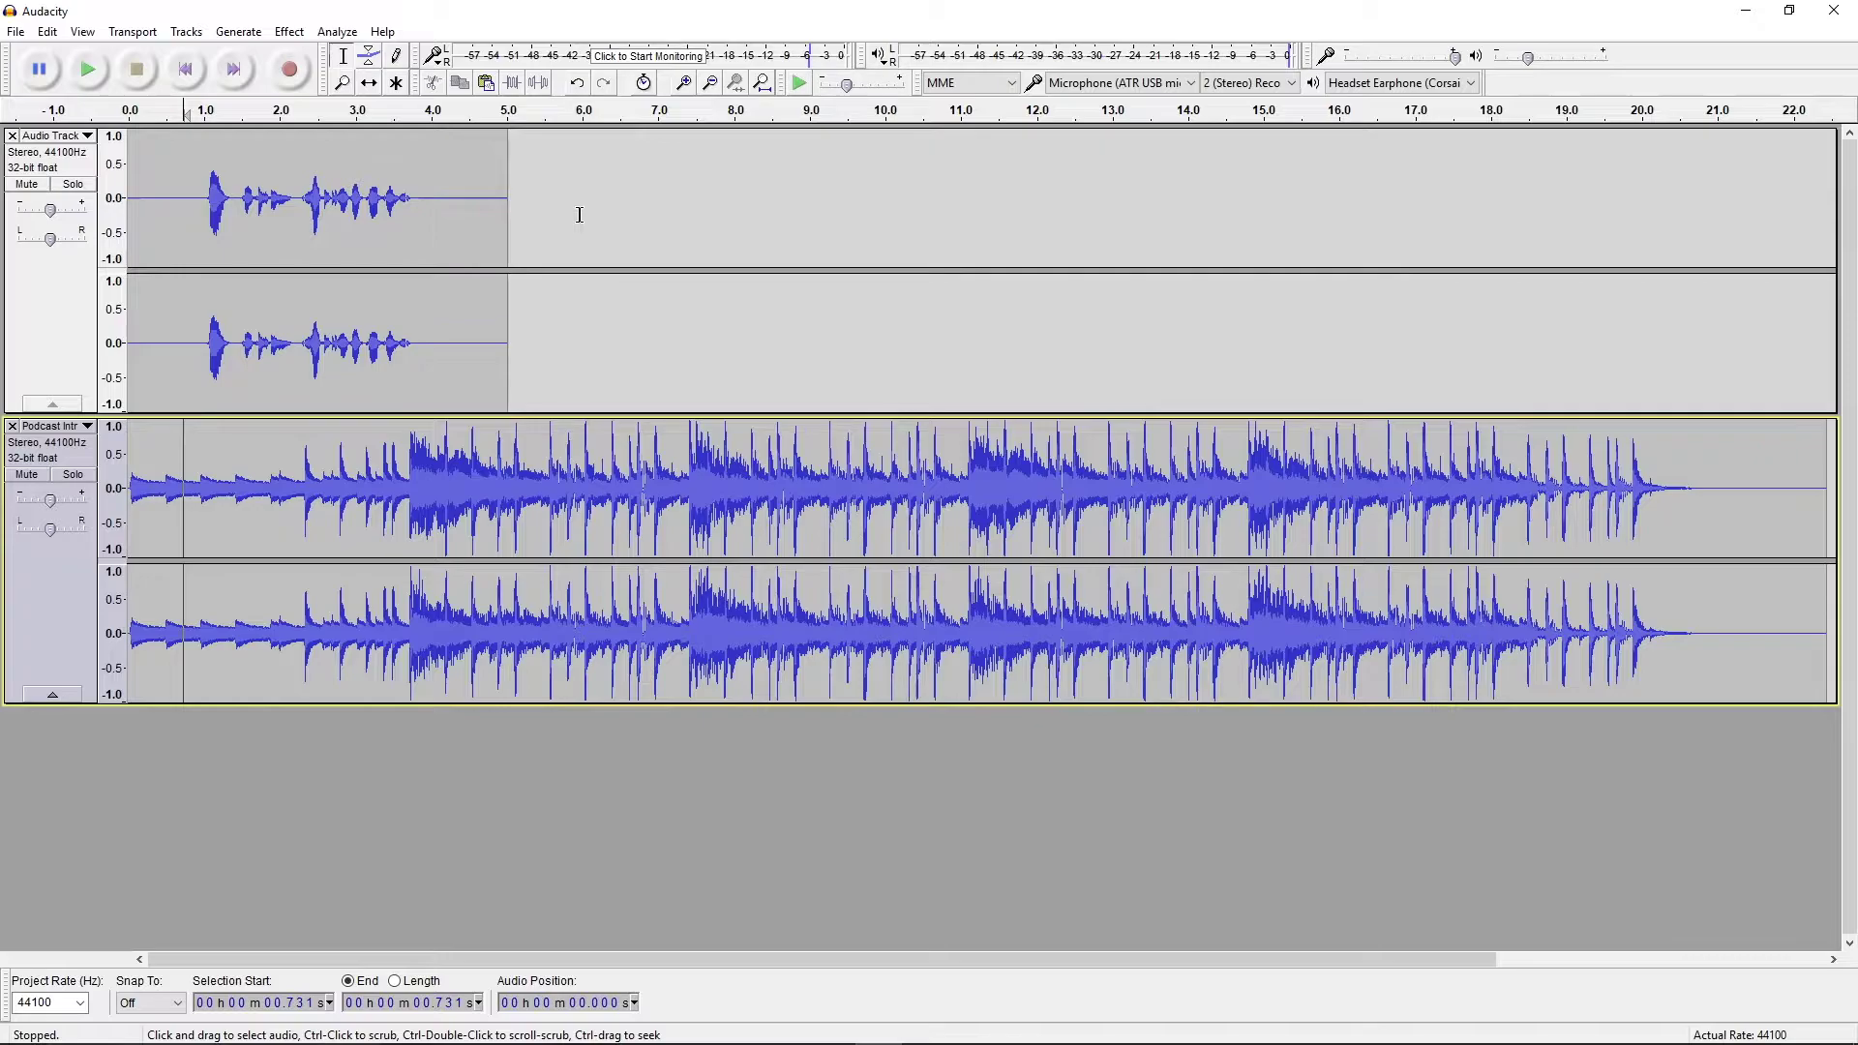
left_click(357, 203)
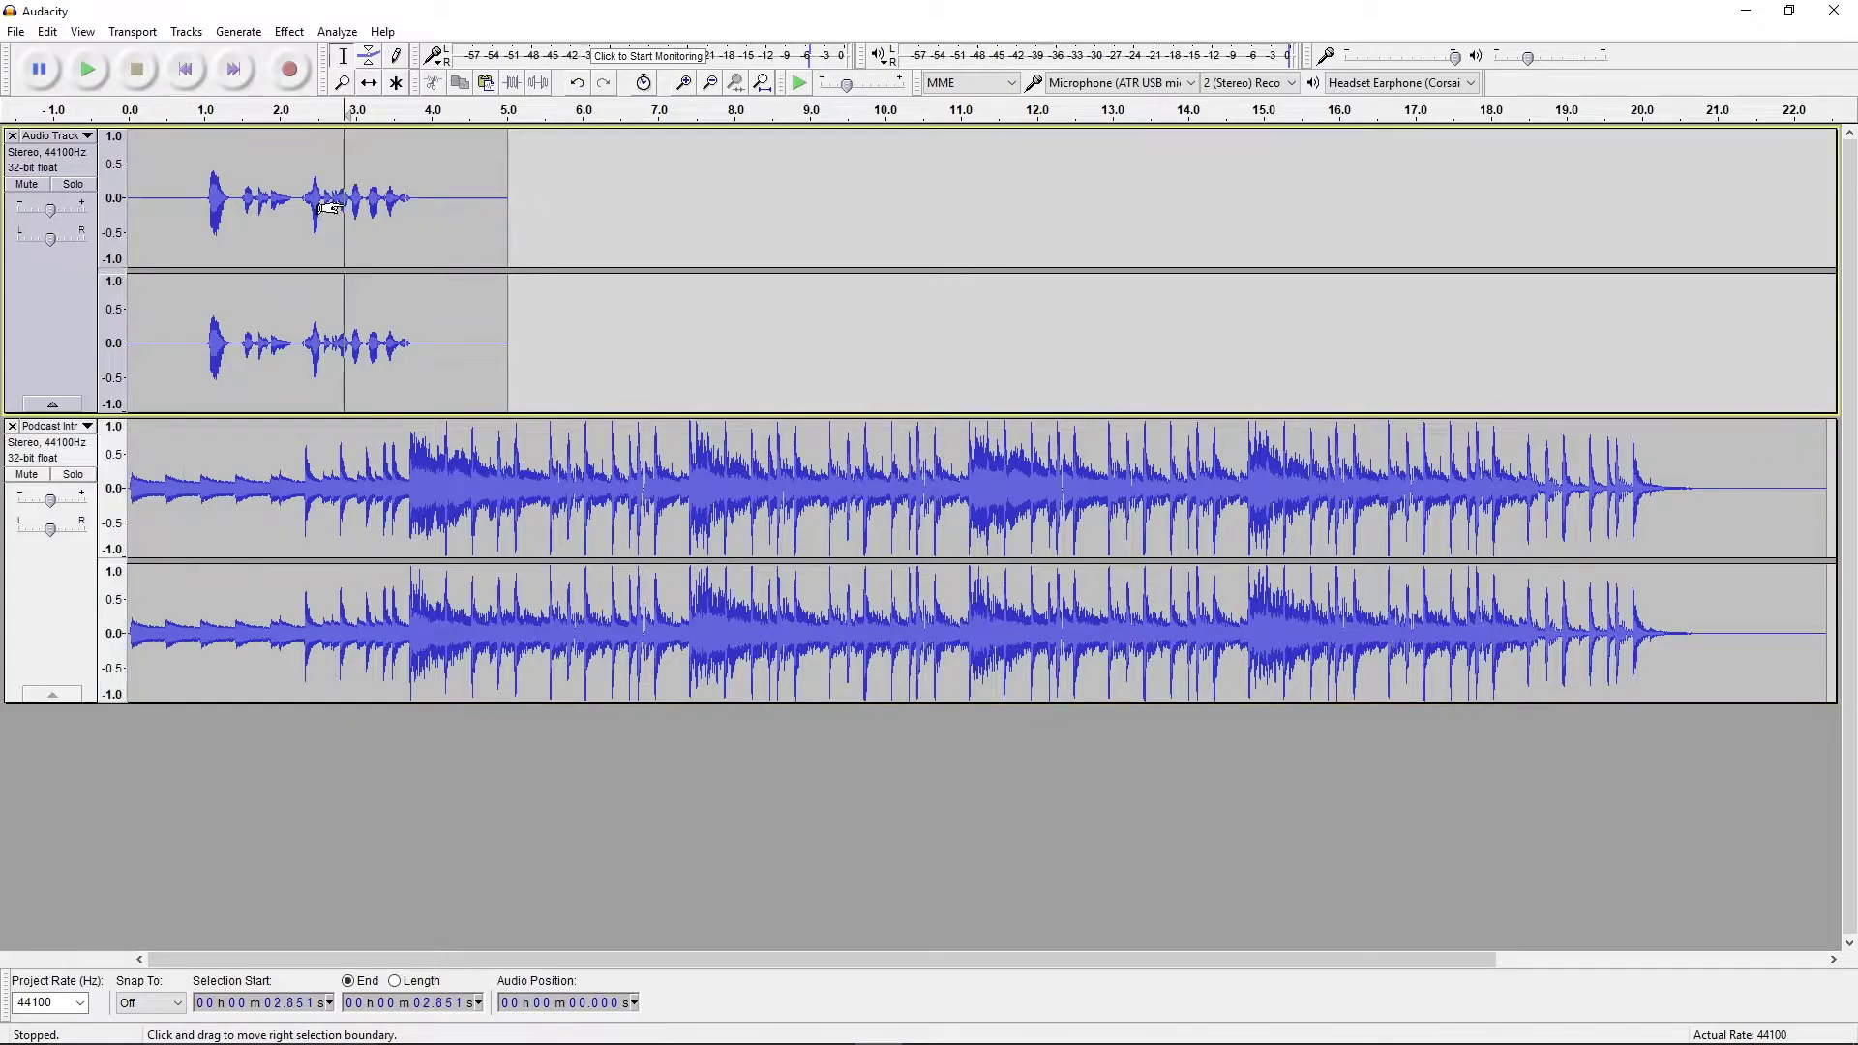
left_click_drag(272, 339, 401, 347)
left_click(336, 240)
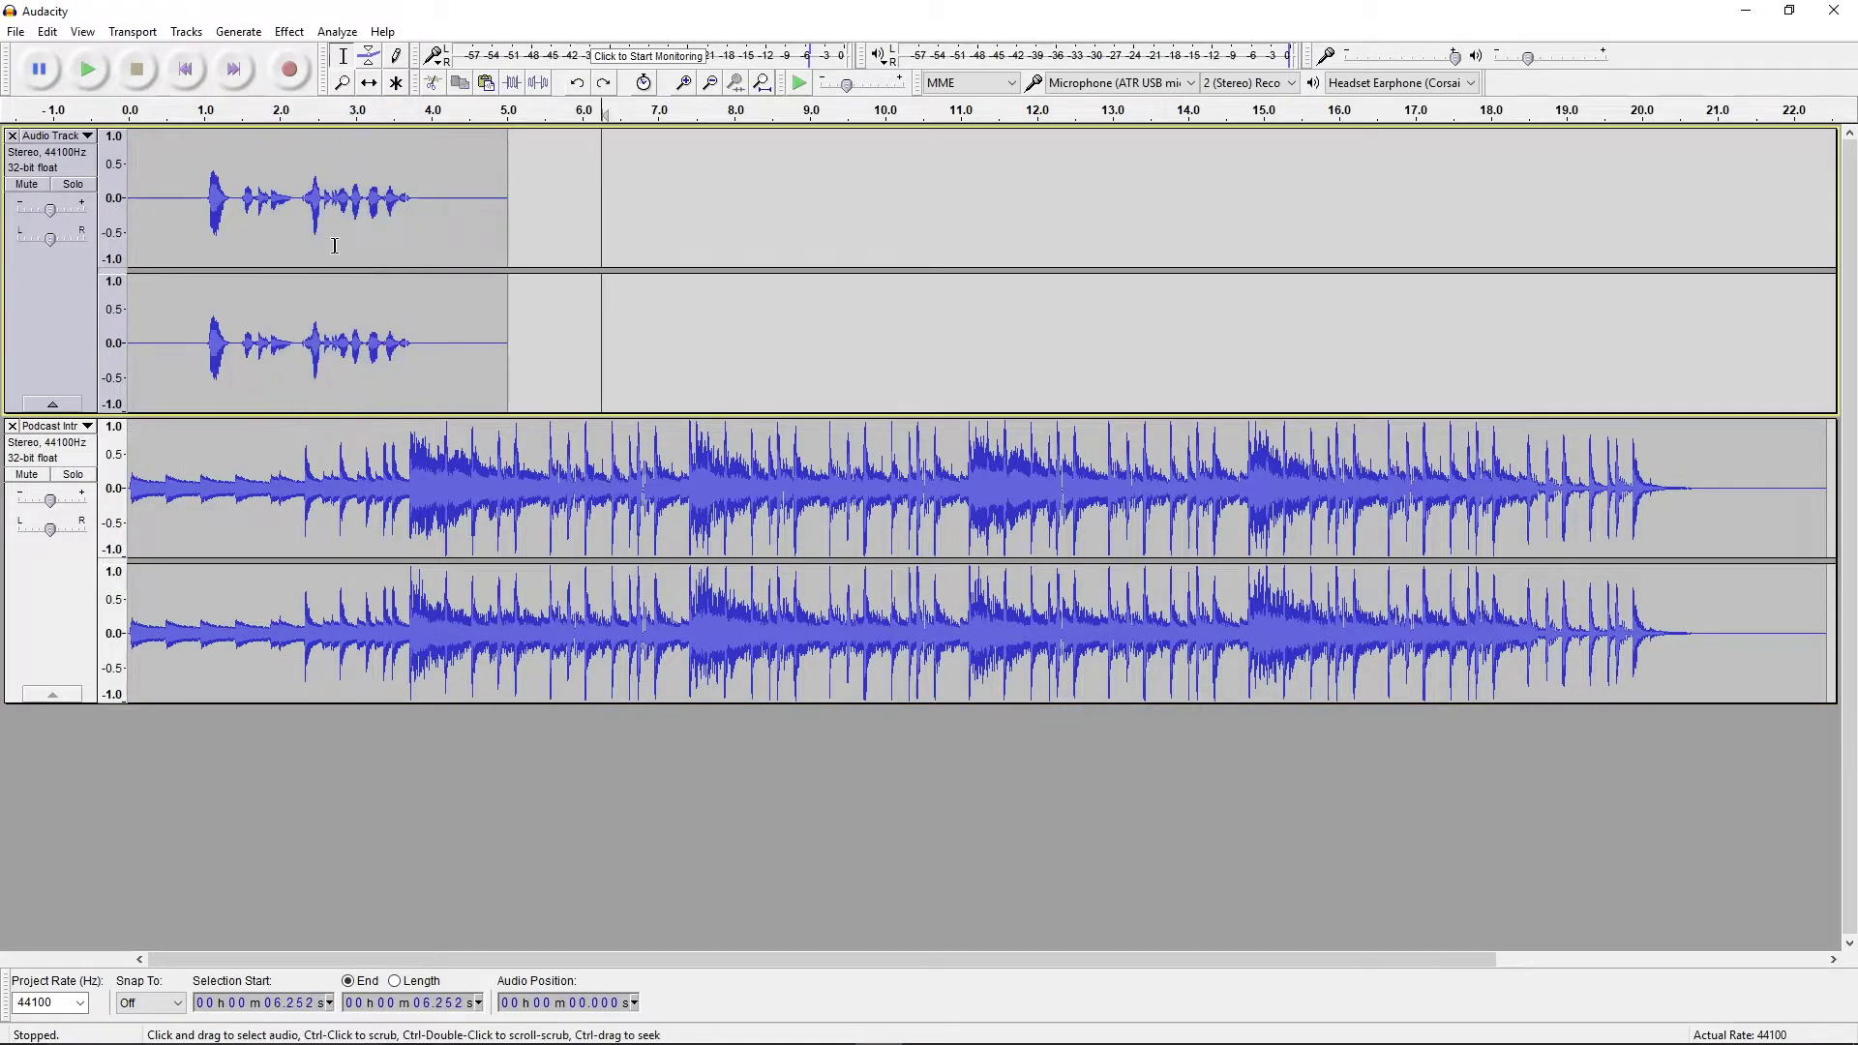
key("ctrl+c")
left_click_drag(336, 240, 402, 254)
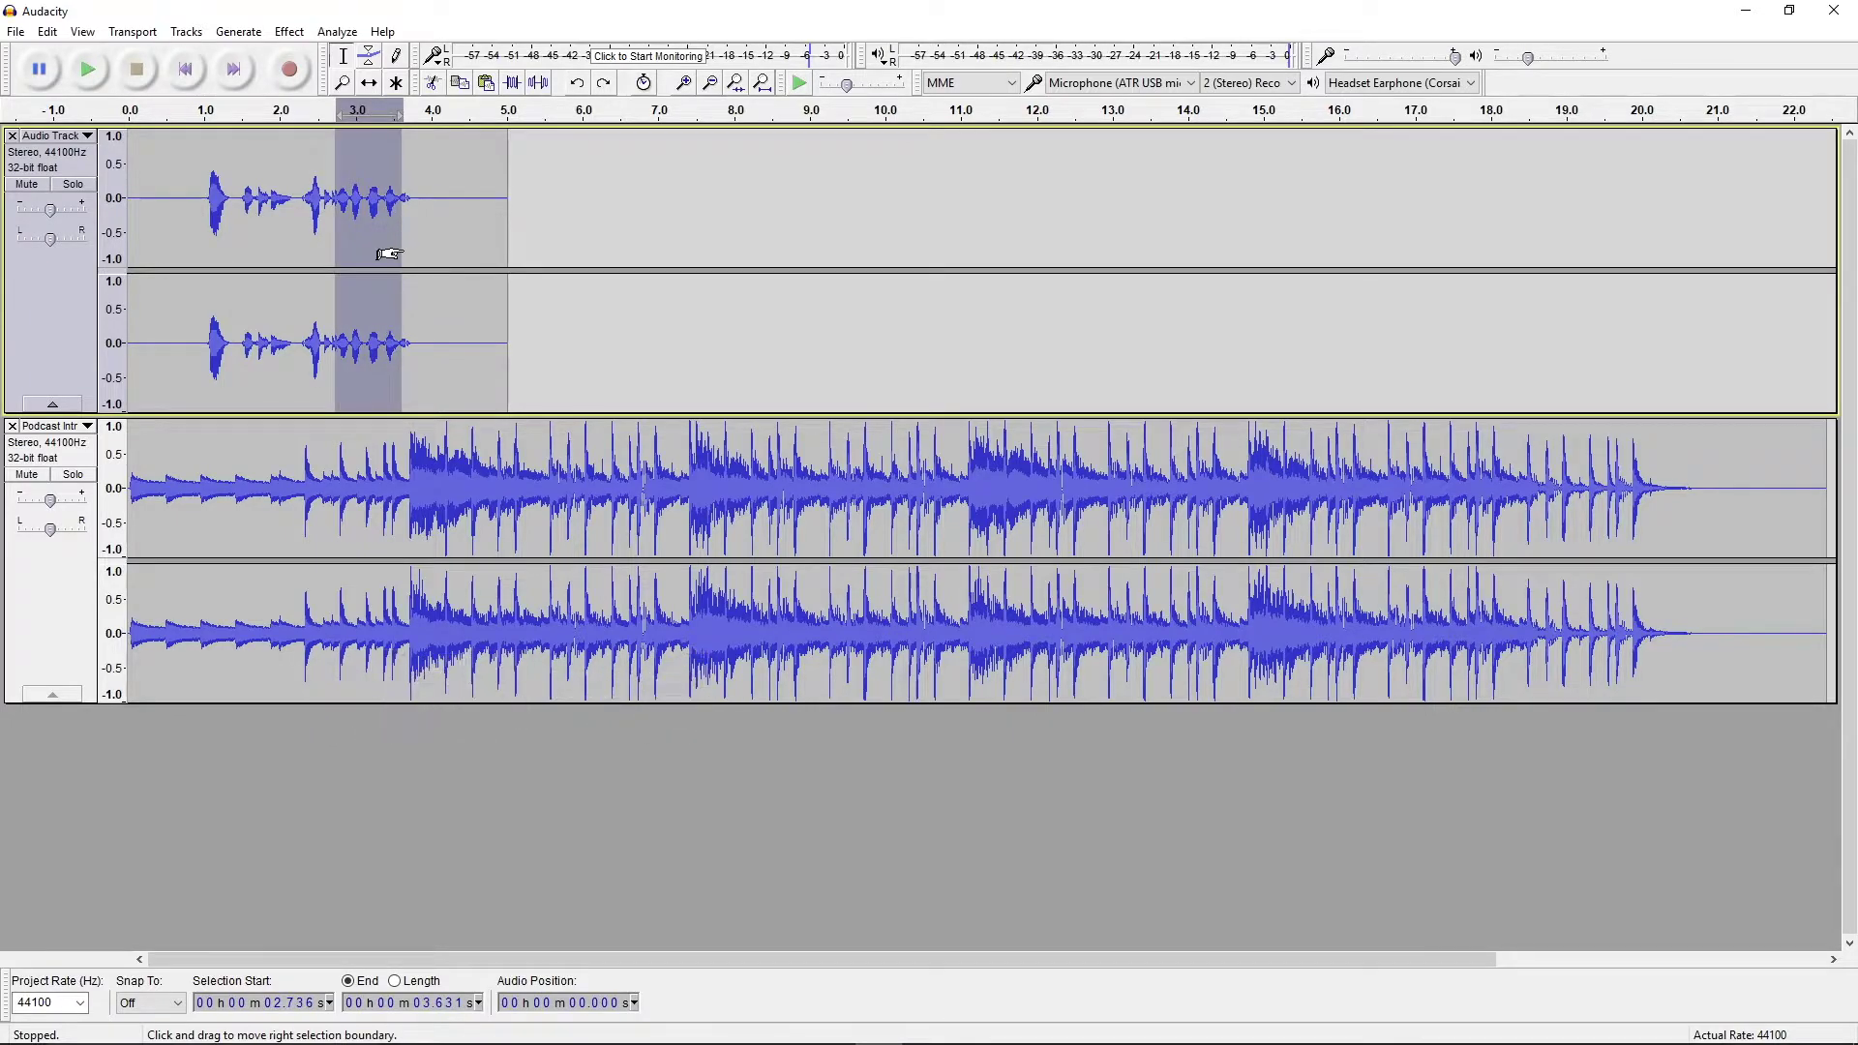
key("ctrl+v")
left_click(597, 244)
key("ctrl+v")
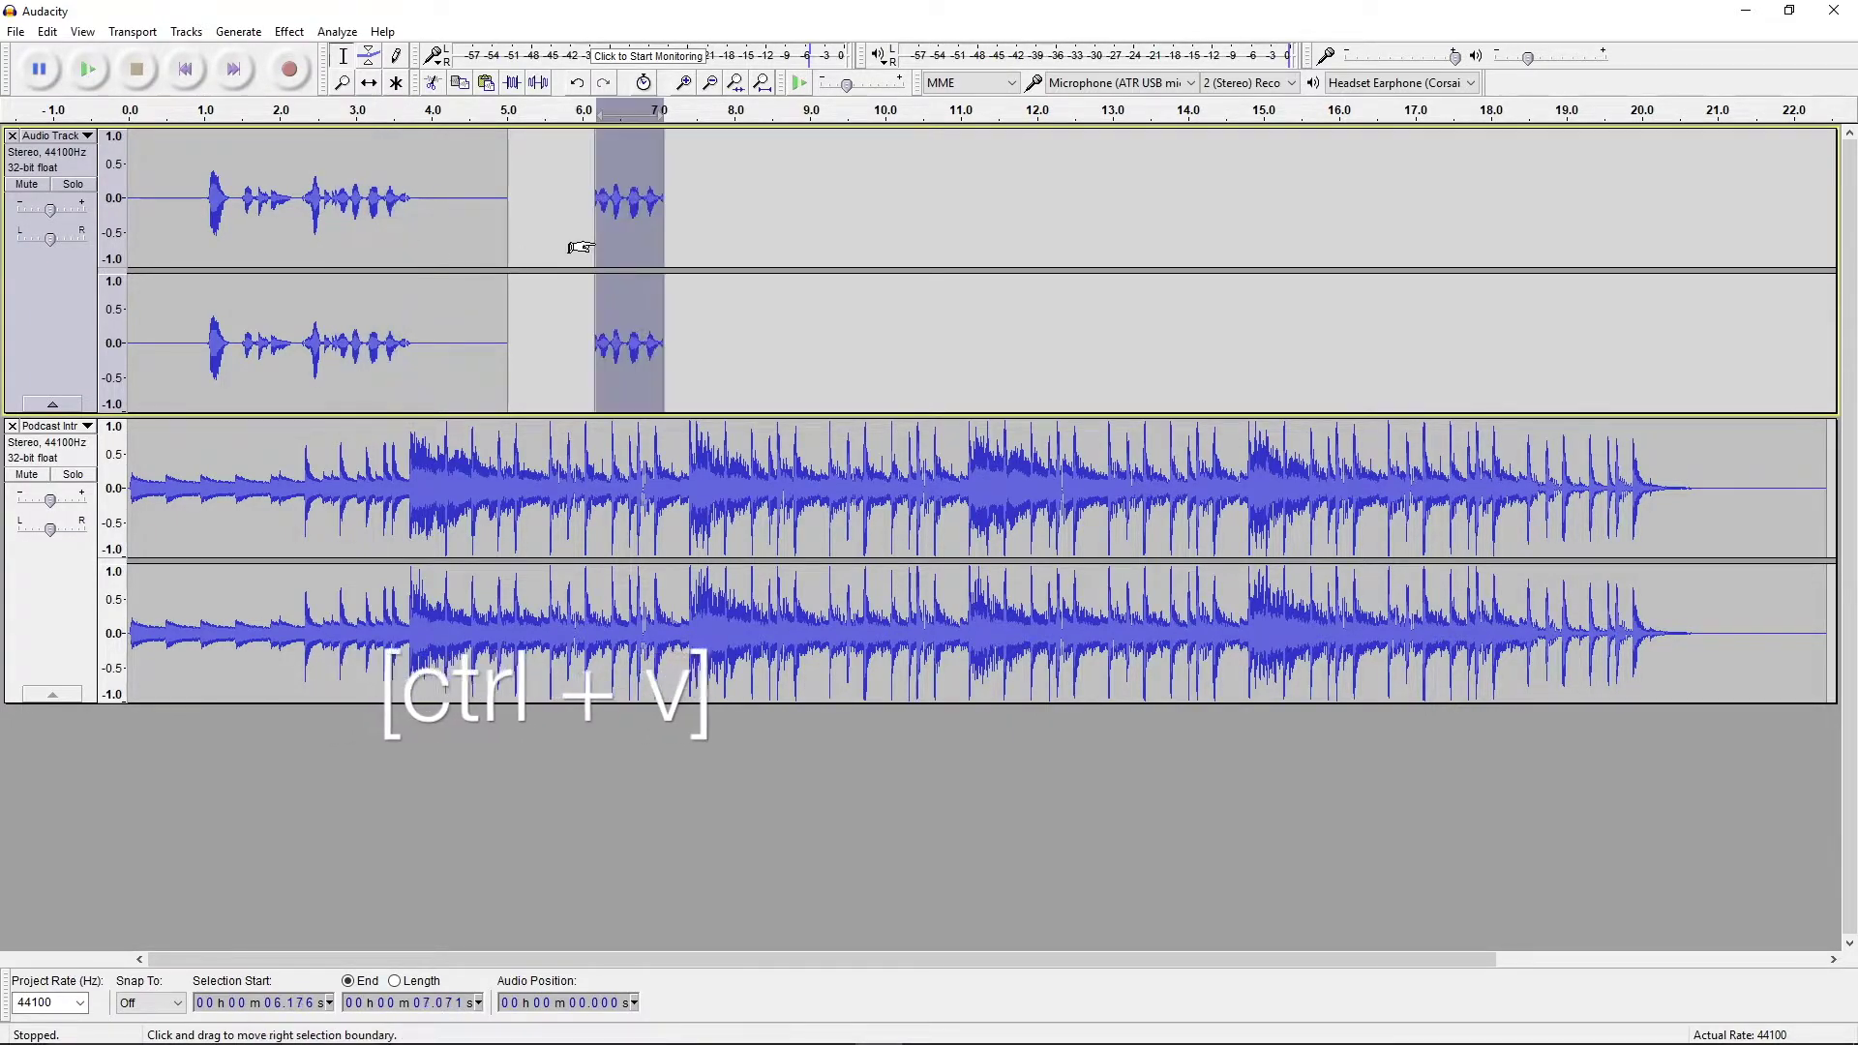
left_click_drag(598, 244, 607, 244)
key("ctrl+x")
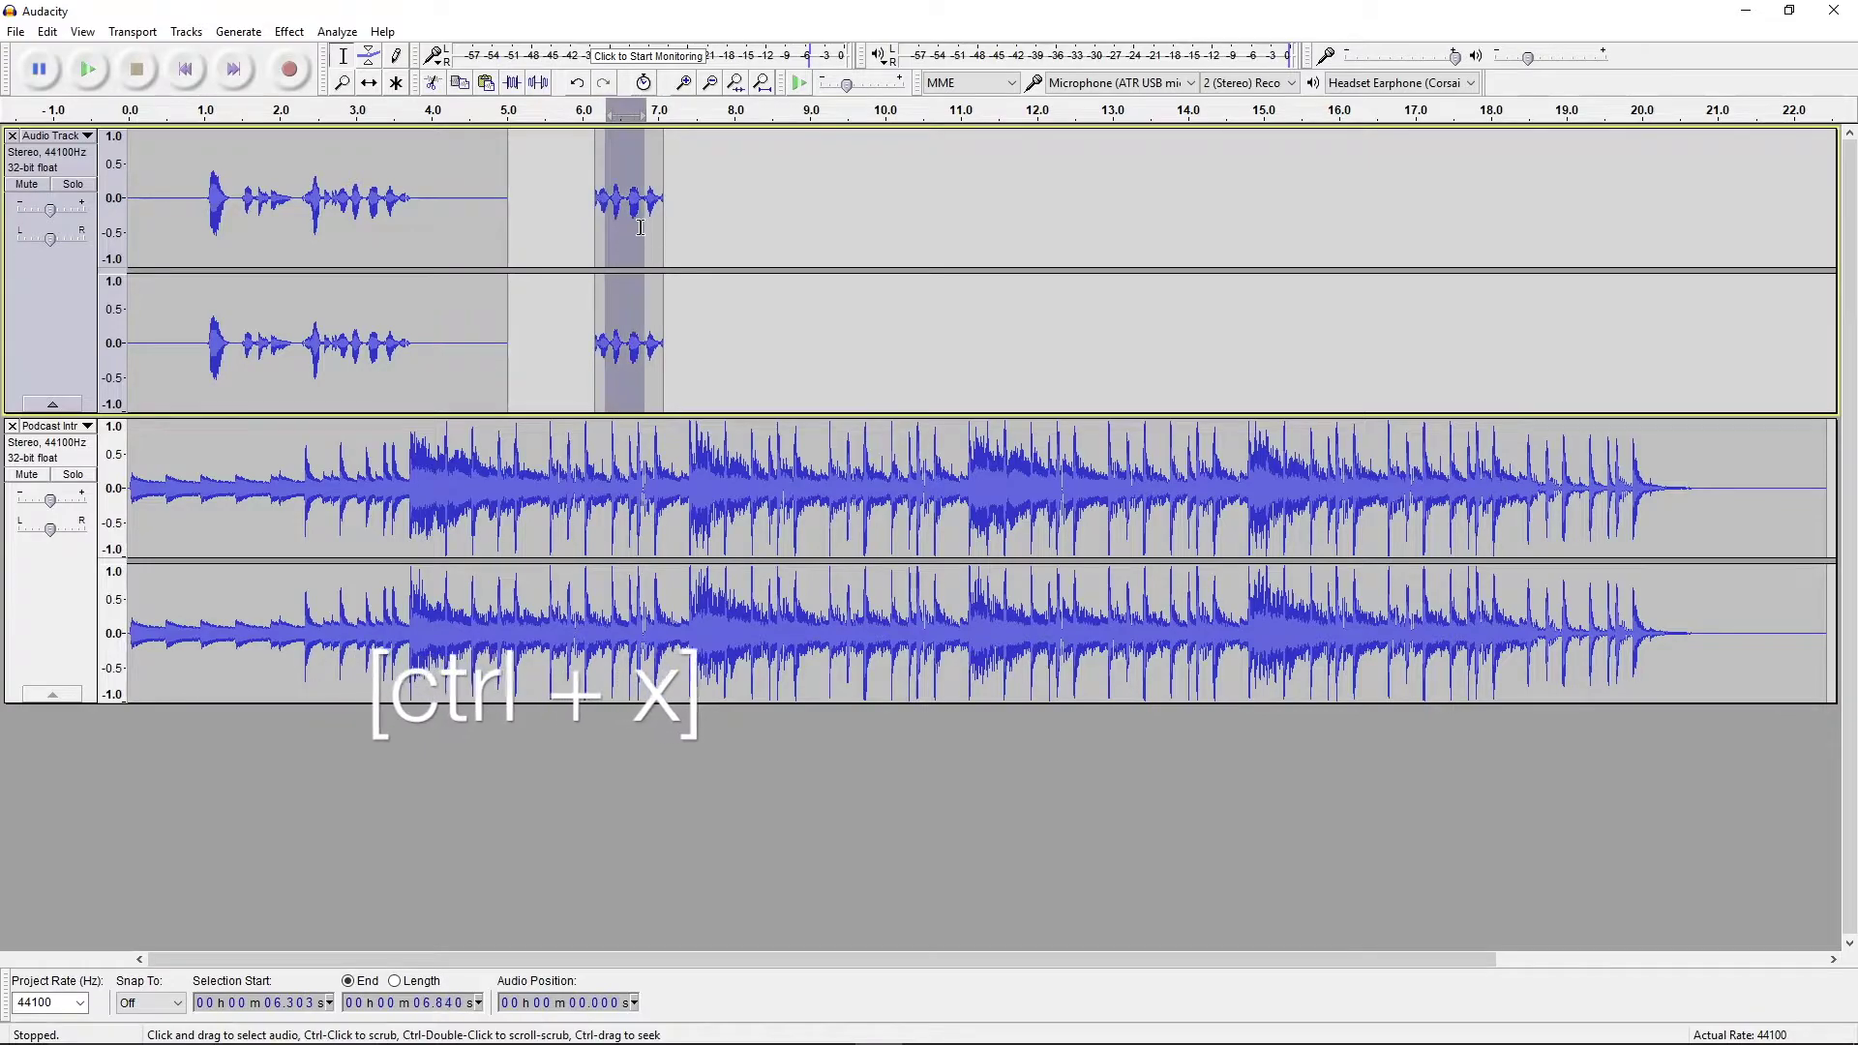
key("Delete")
left_click_drag(652, 232, 571, 237)
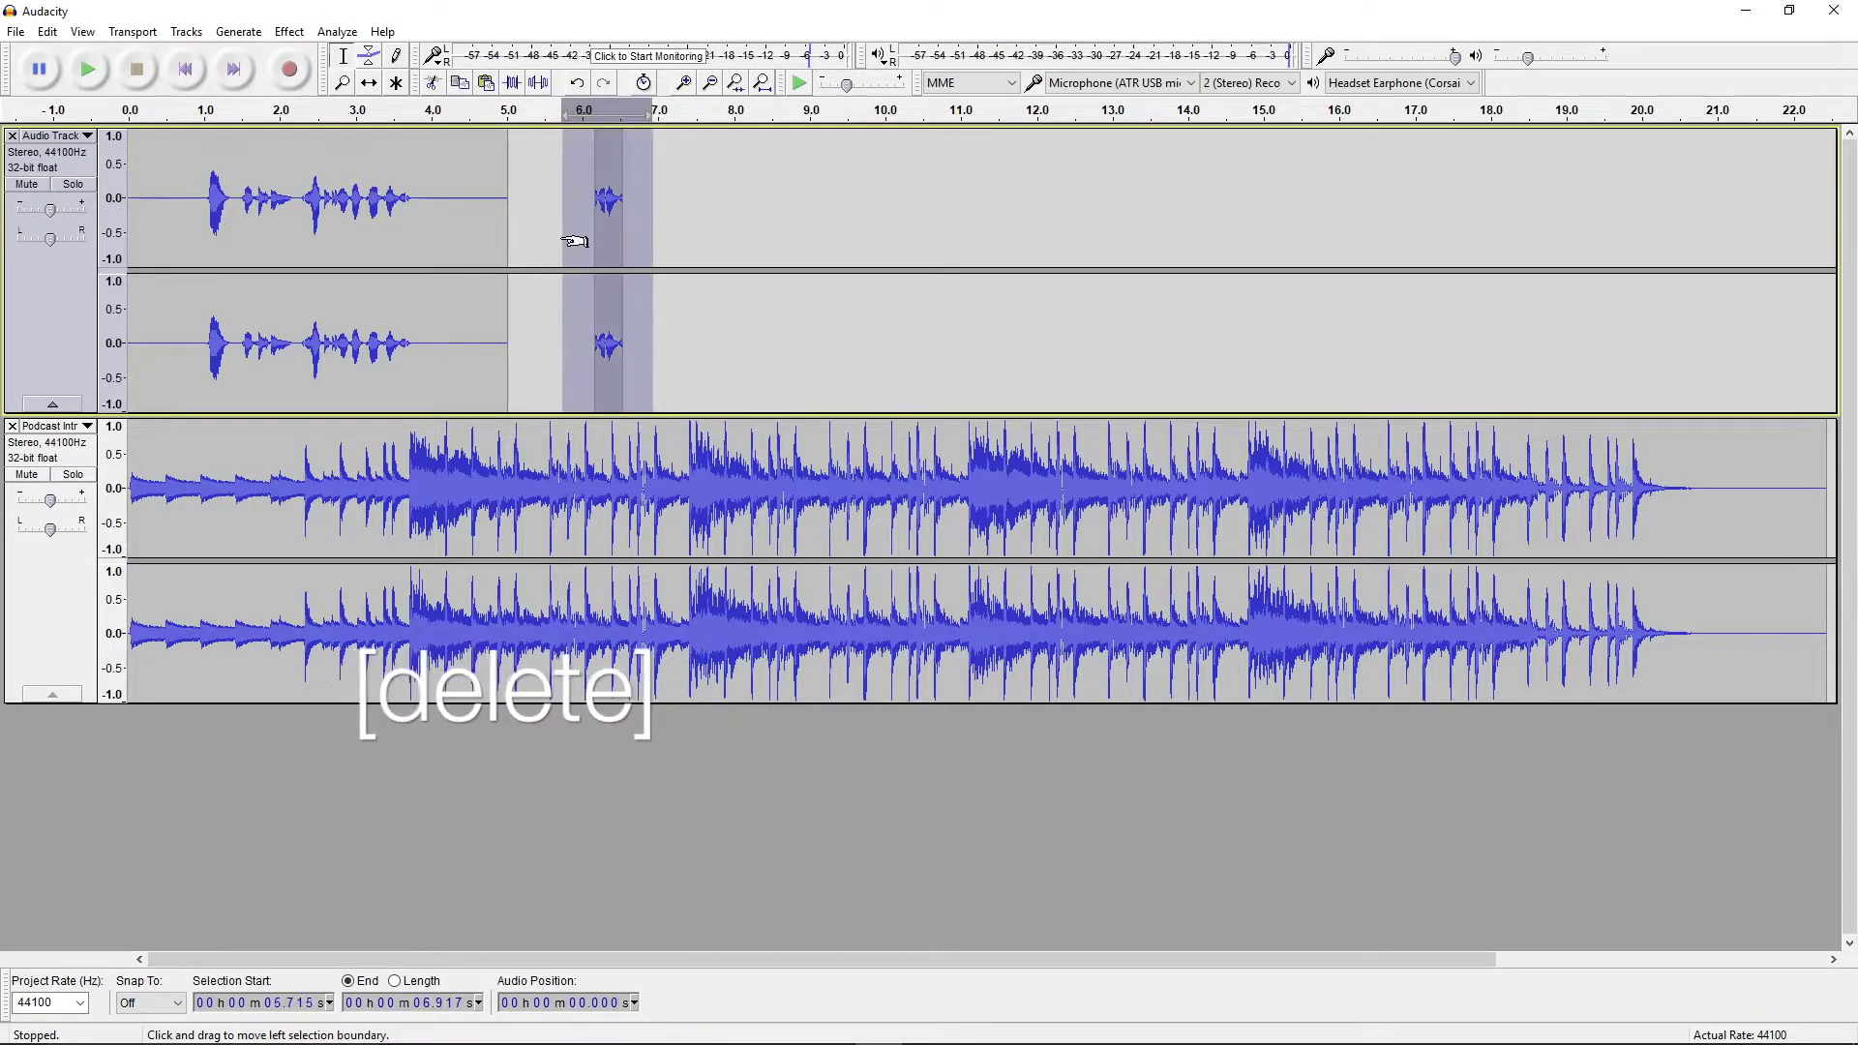
key("Delete")
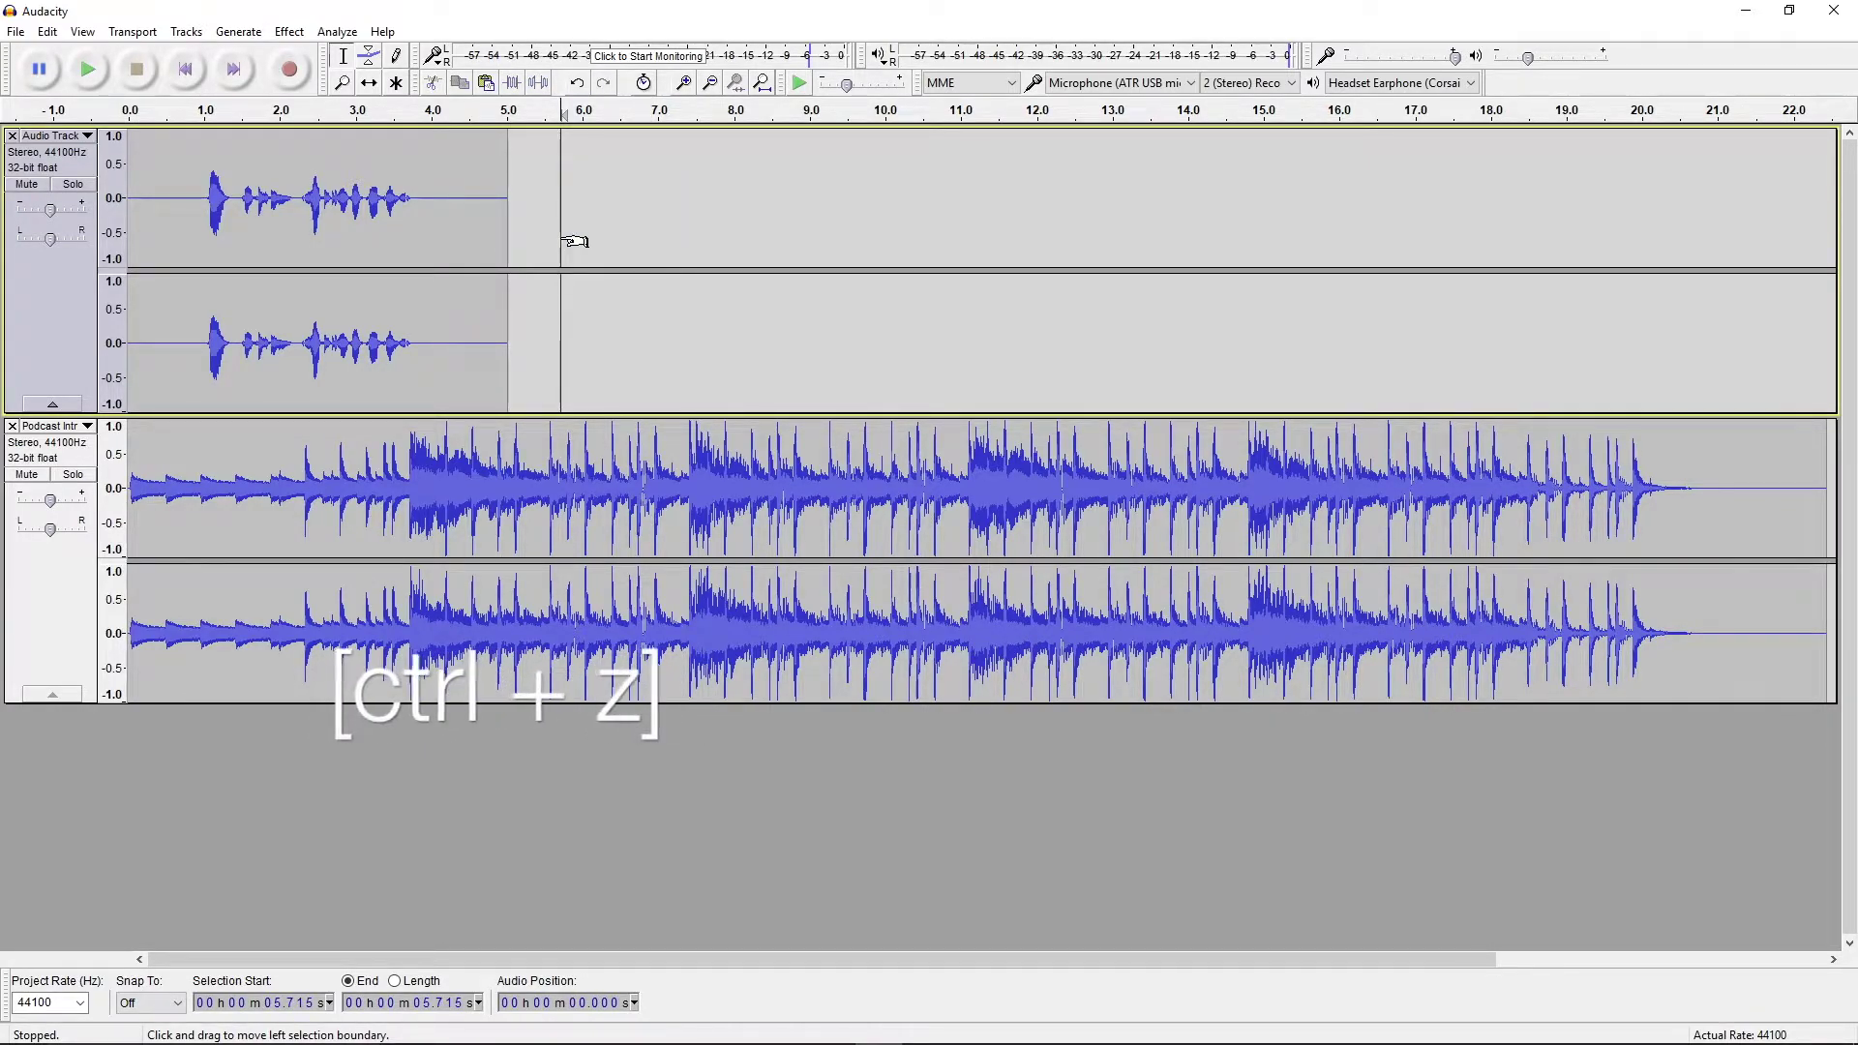
key("ctrl+z")
key("ctrl+z")
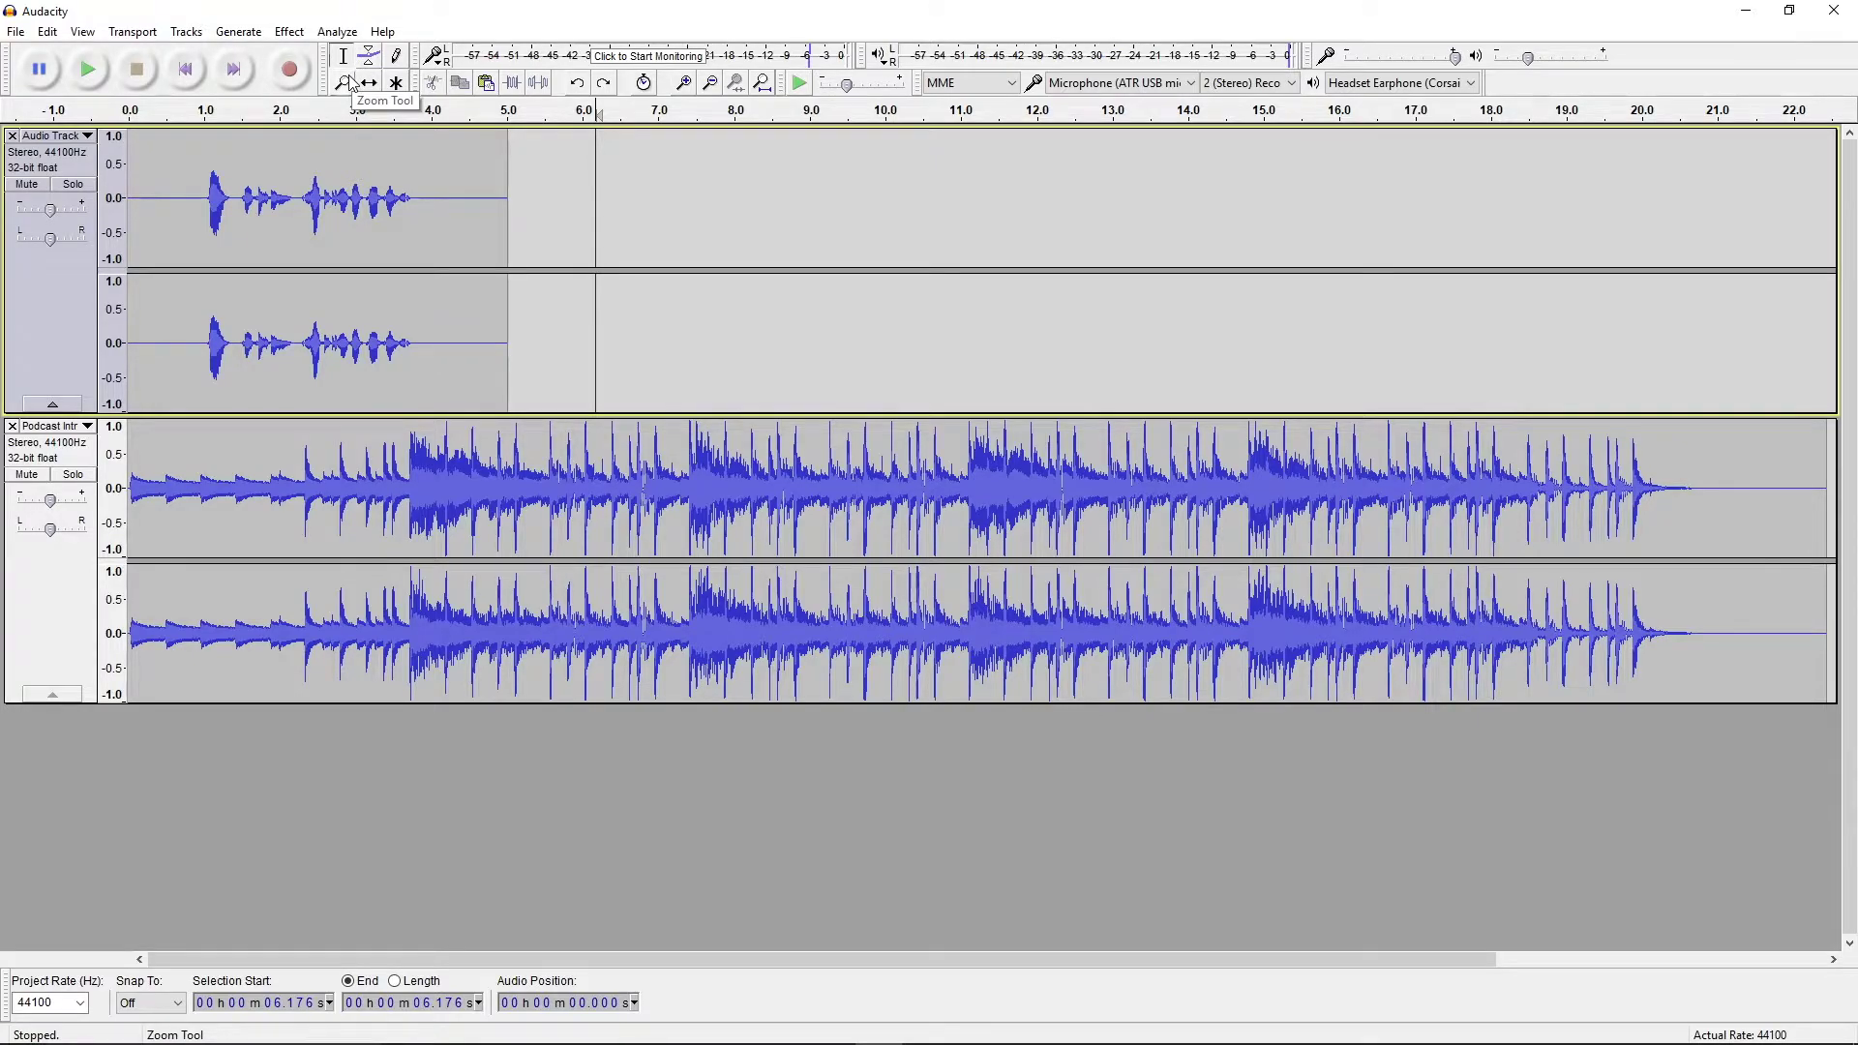
Slide the voice clip right with the Time Shift Tool so it starts near 6.9 s
left_click(371, 86)
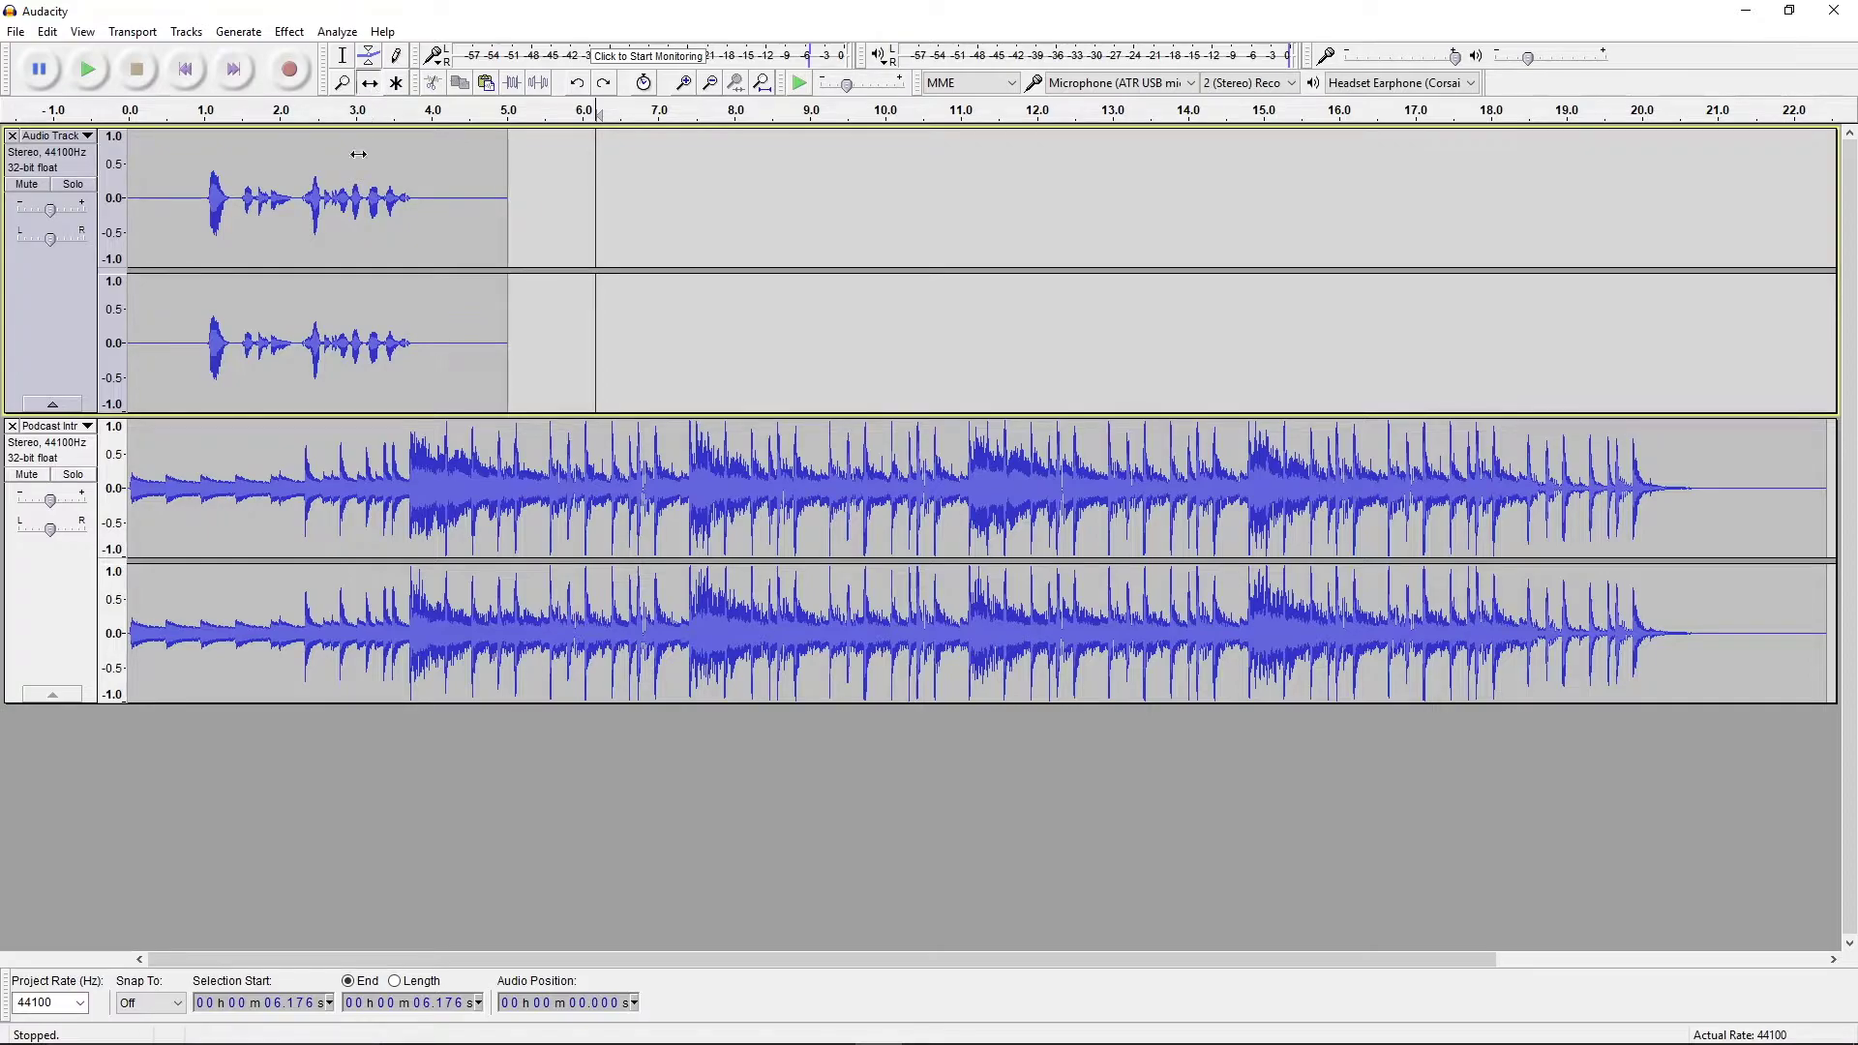
left_click_drag(317, 201, 840, 200)
key("ctrl+1")
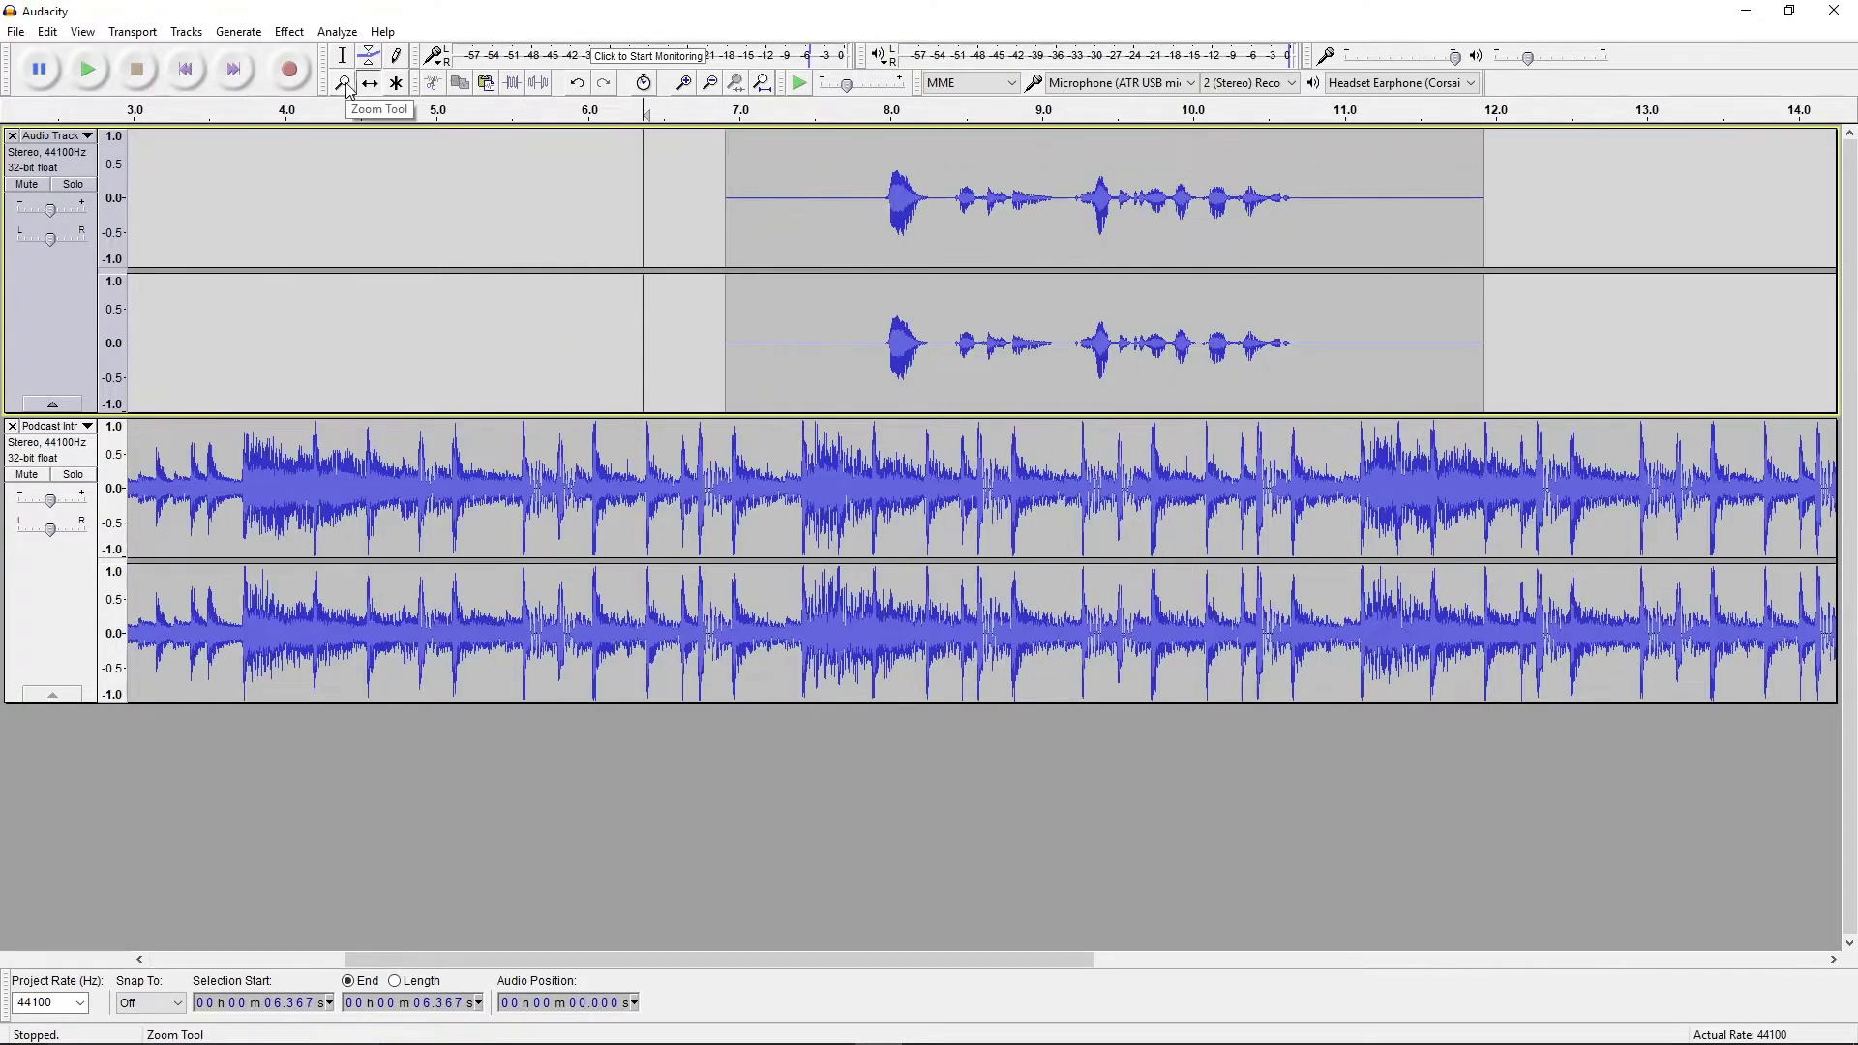
Zoom in on the voice start and back out, then place the cursor at 8.816 s
left_click(345, 86)
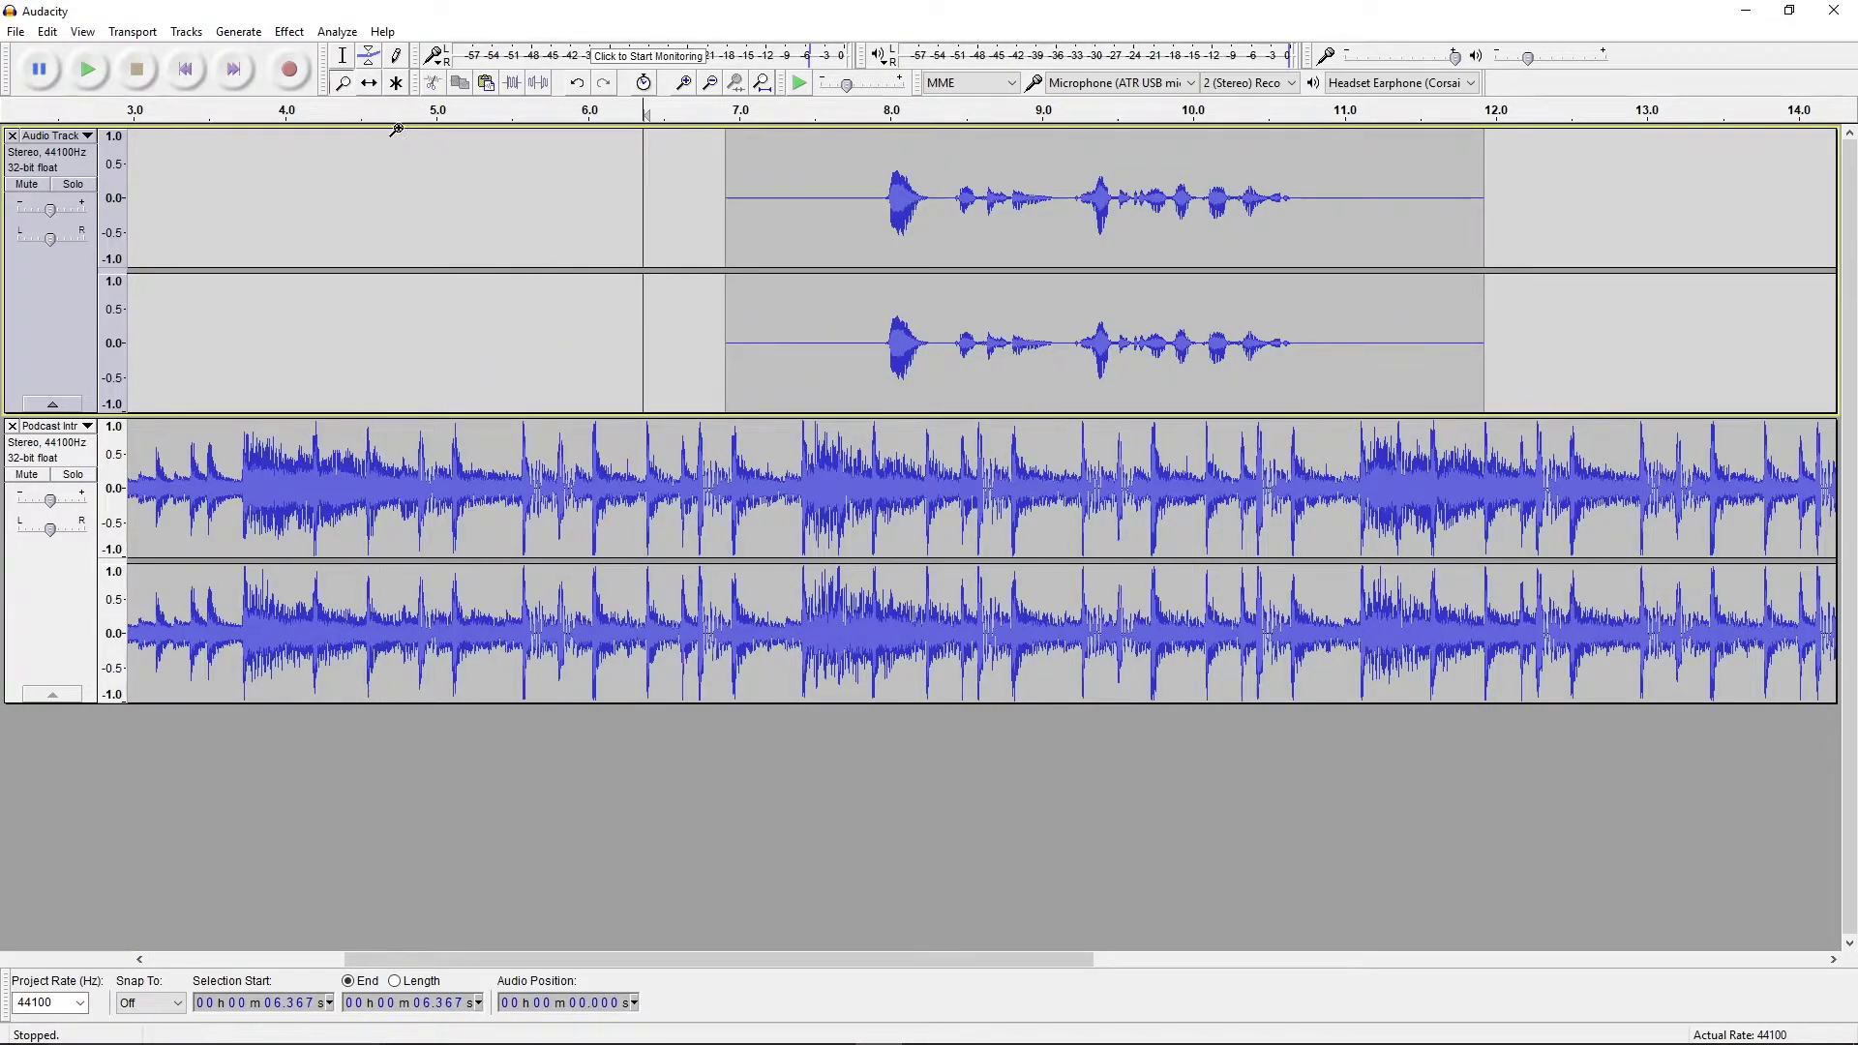
left_click(1015, 215)
left_click(1014, 215)
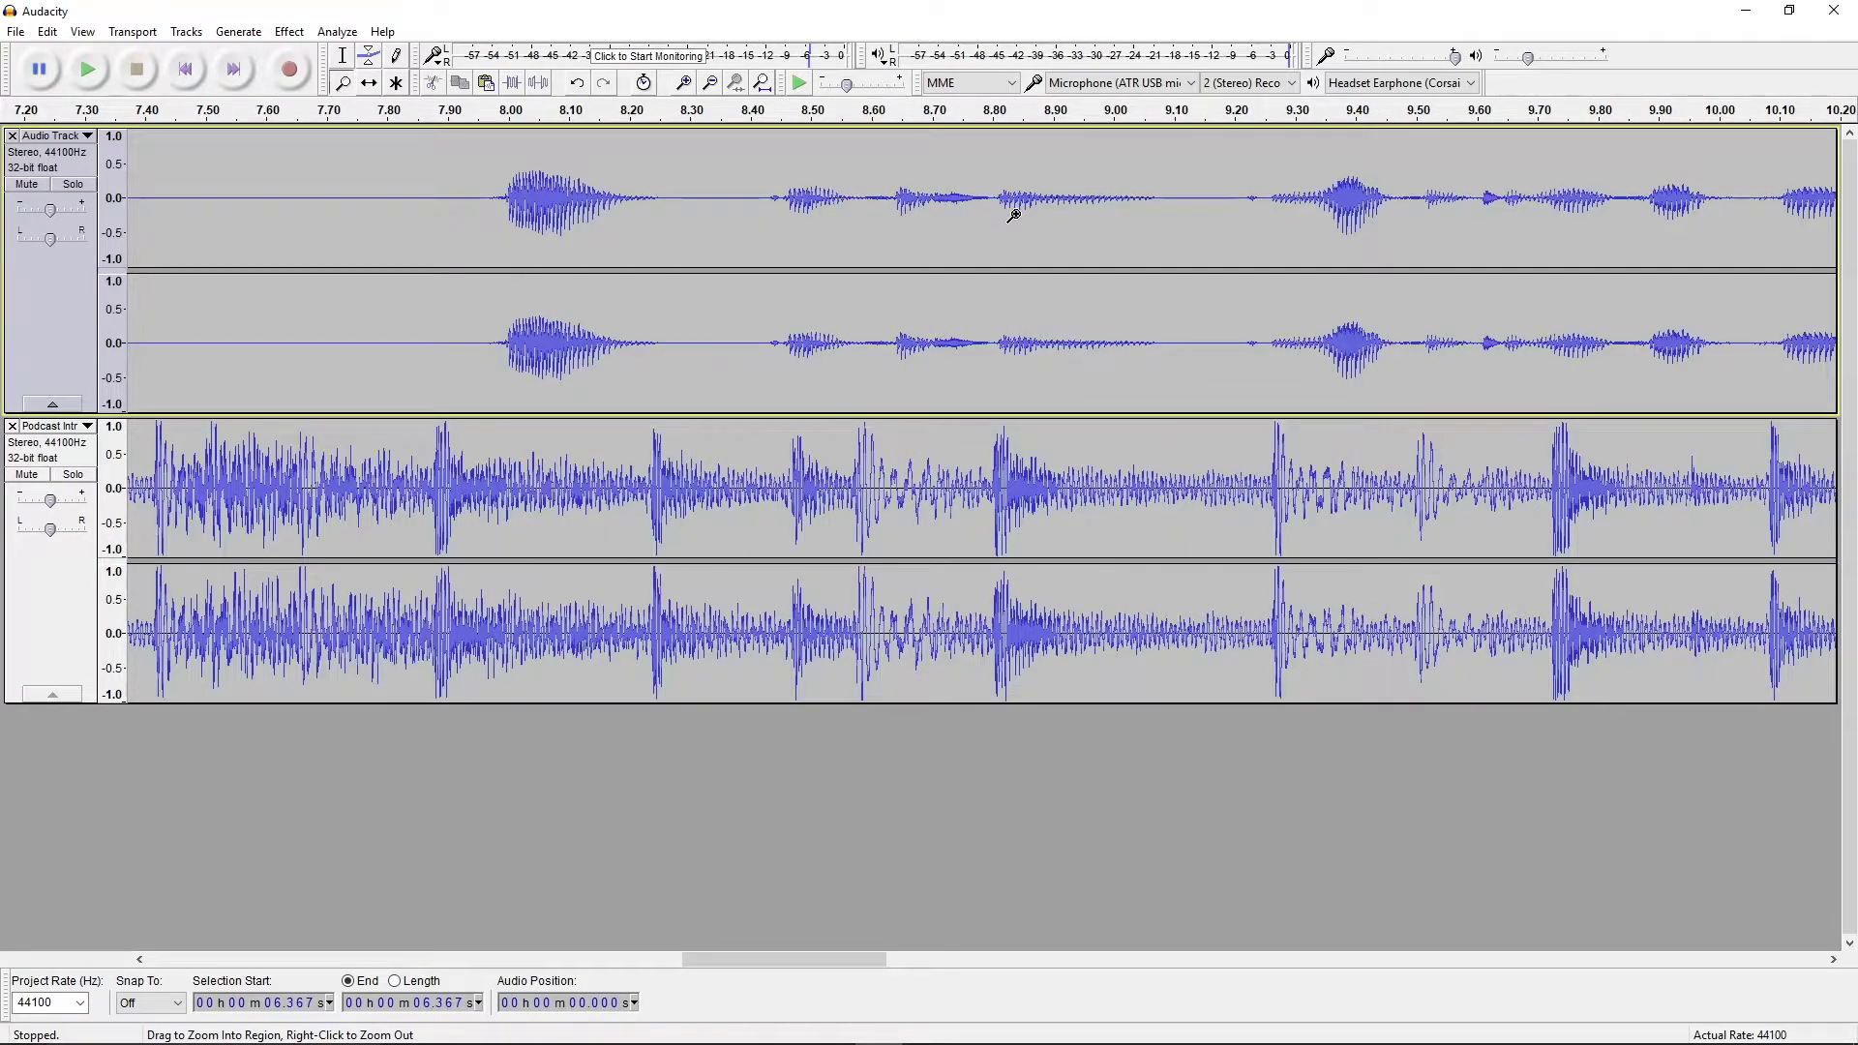
left_click(710, 85)
left_click(709, 85)
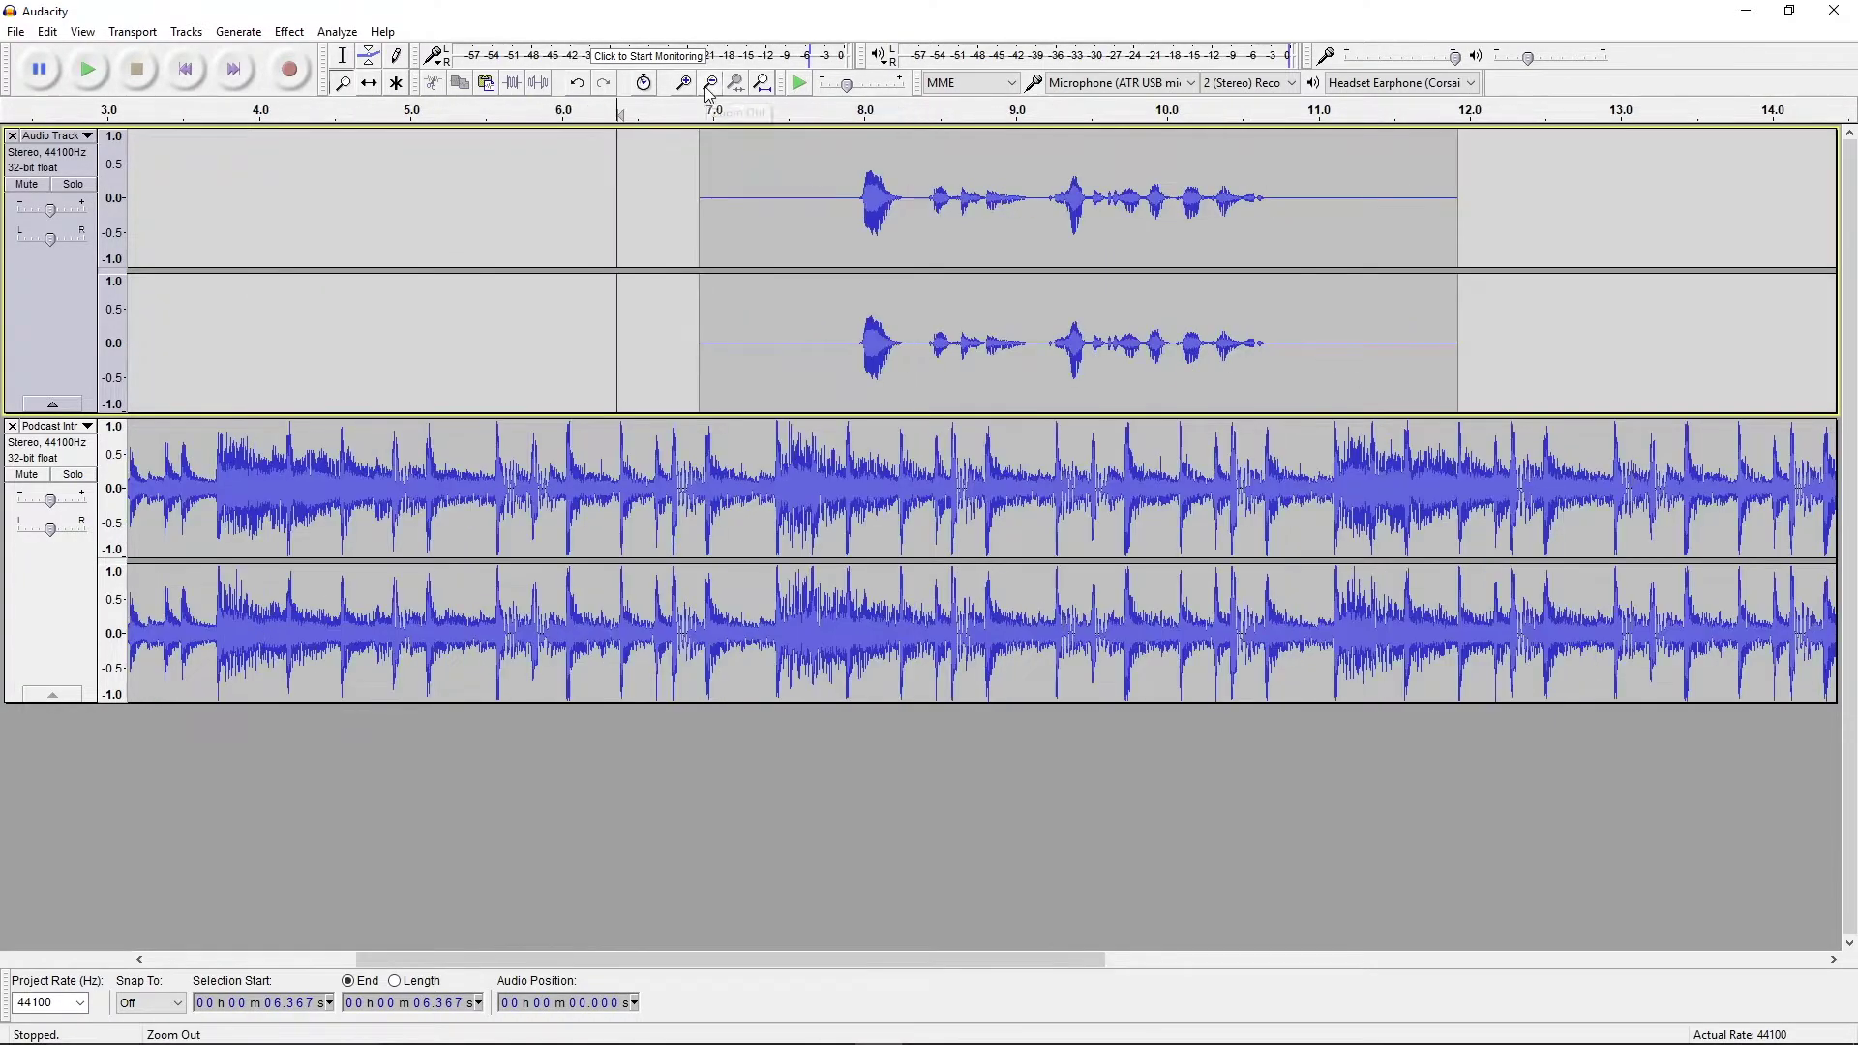
left_click(350, 60)
left_click(987, 211)
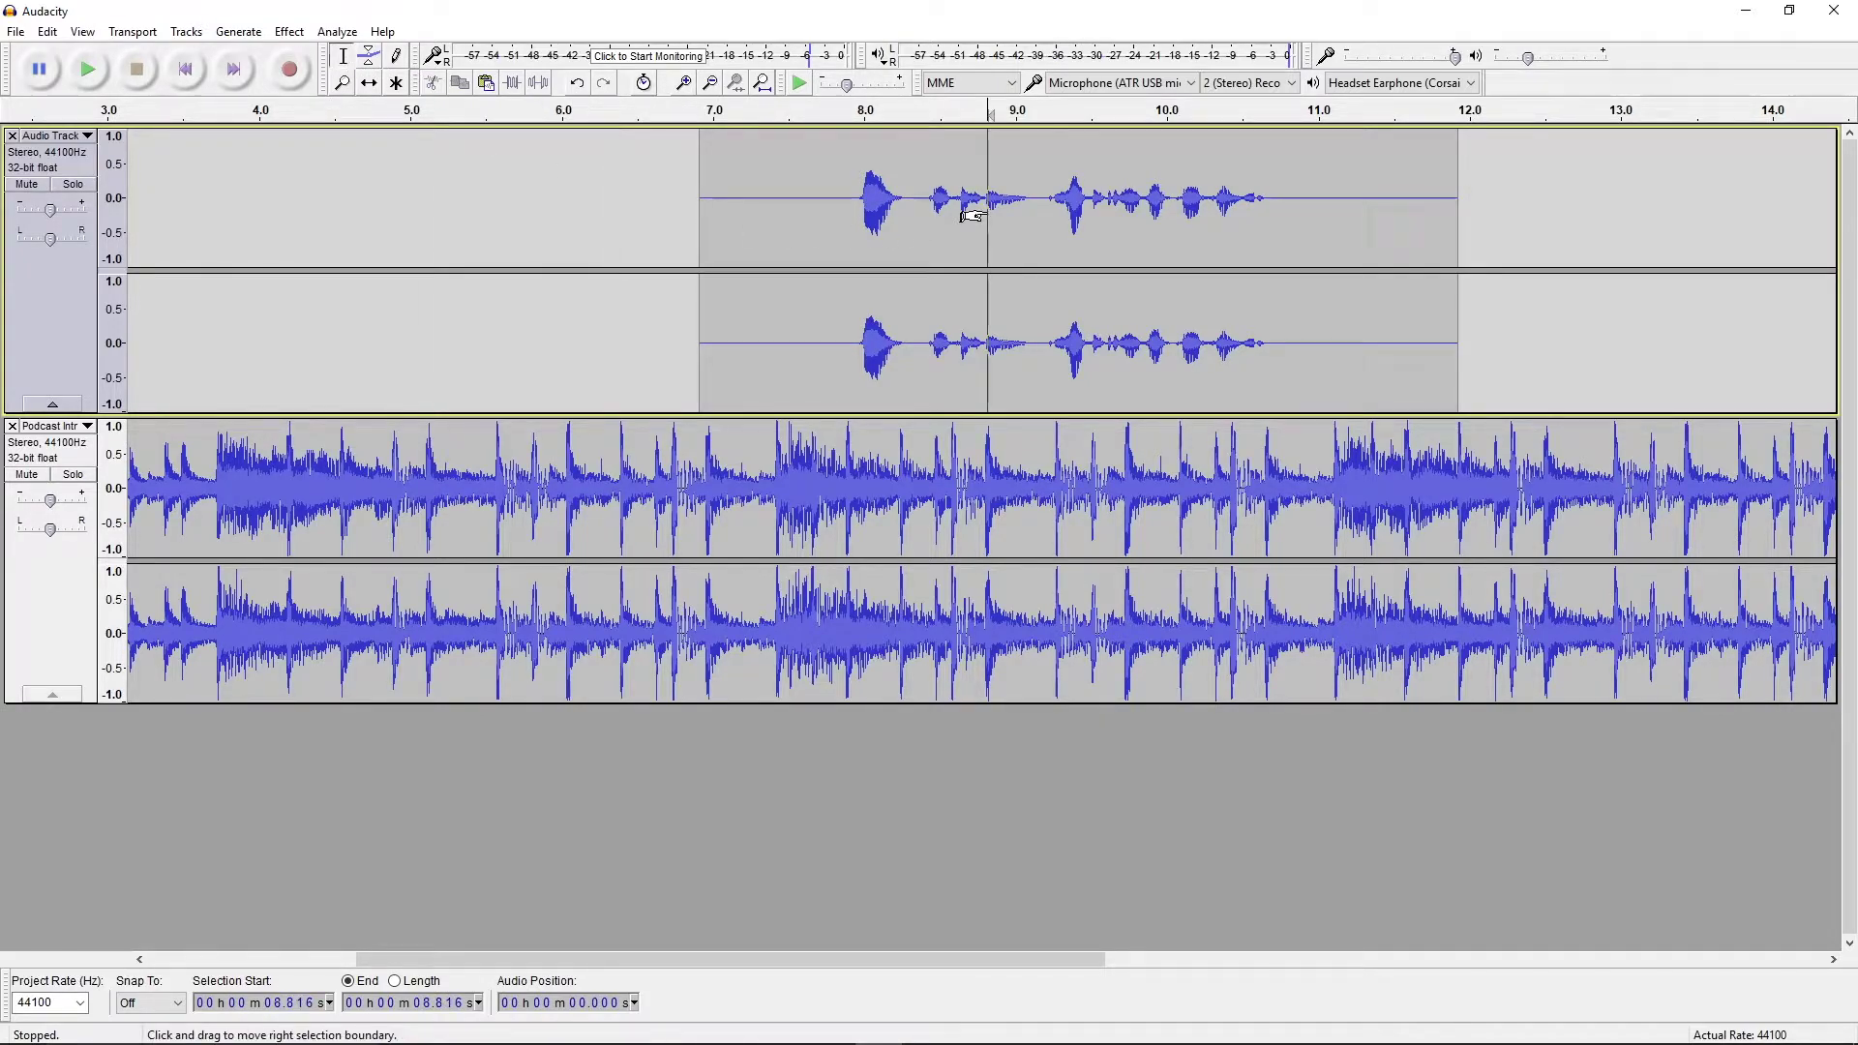
left_click(47, 32)
mouse_move(104, 273)
key("Escape")
key("Escape")
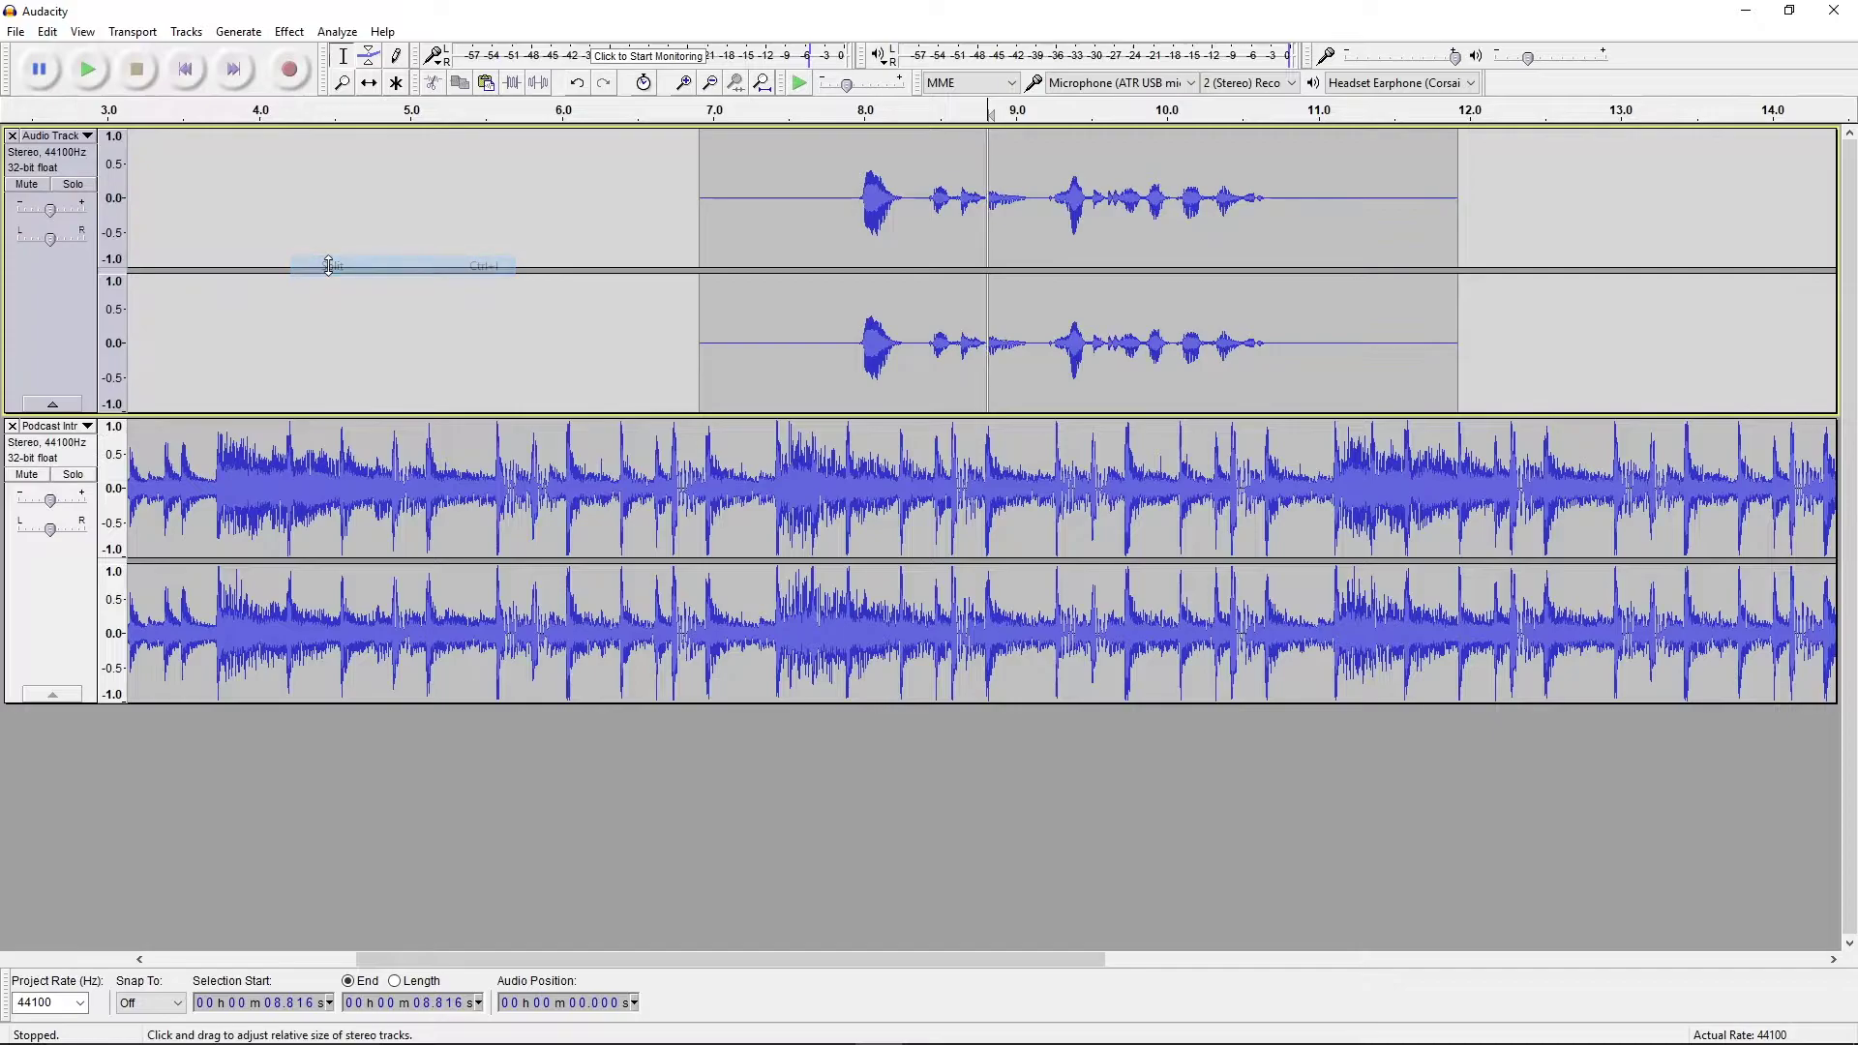
key("F5")
left_click_drag(857, 231, 818, 226)
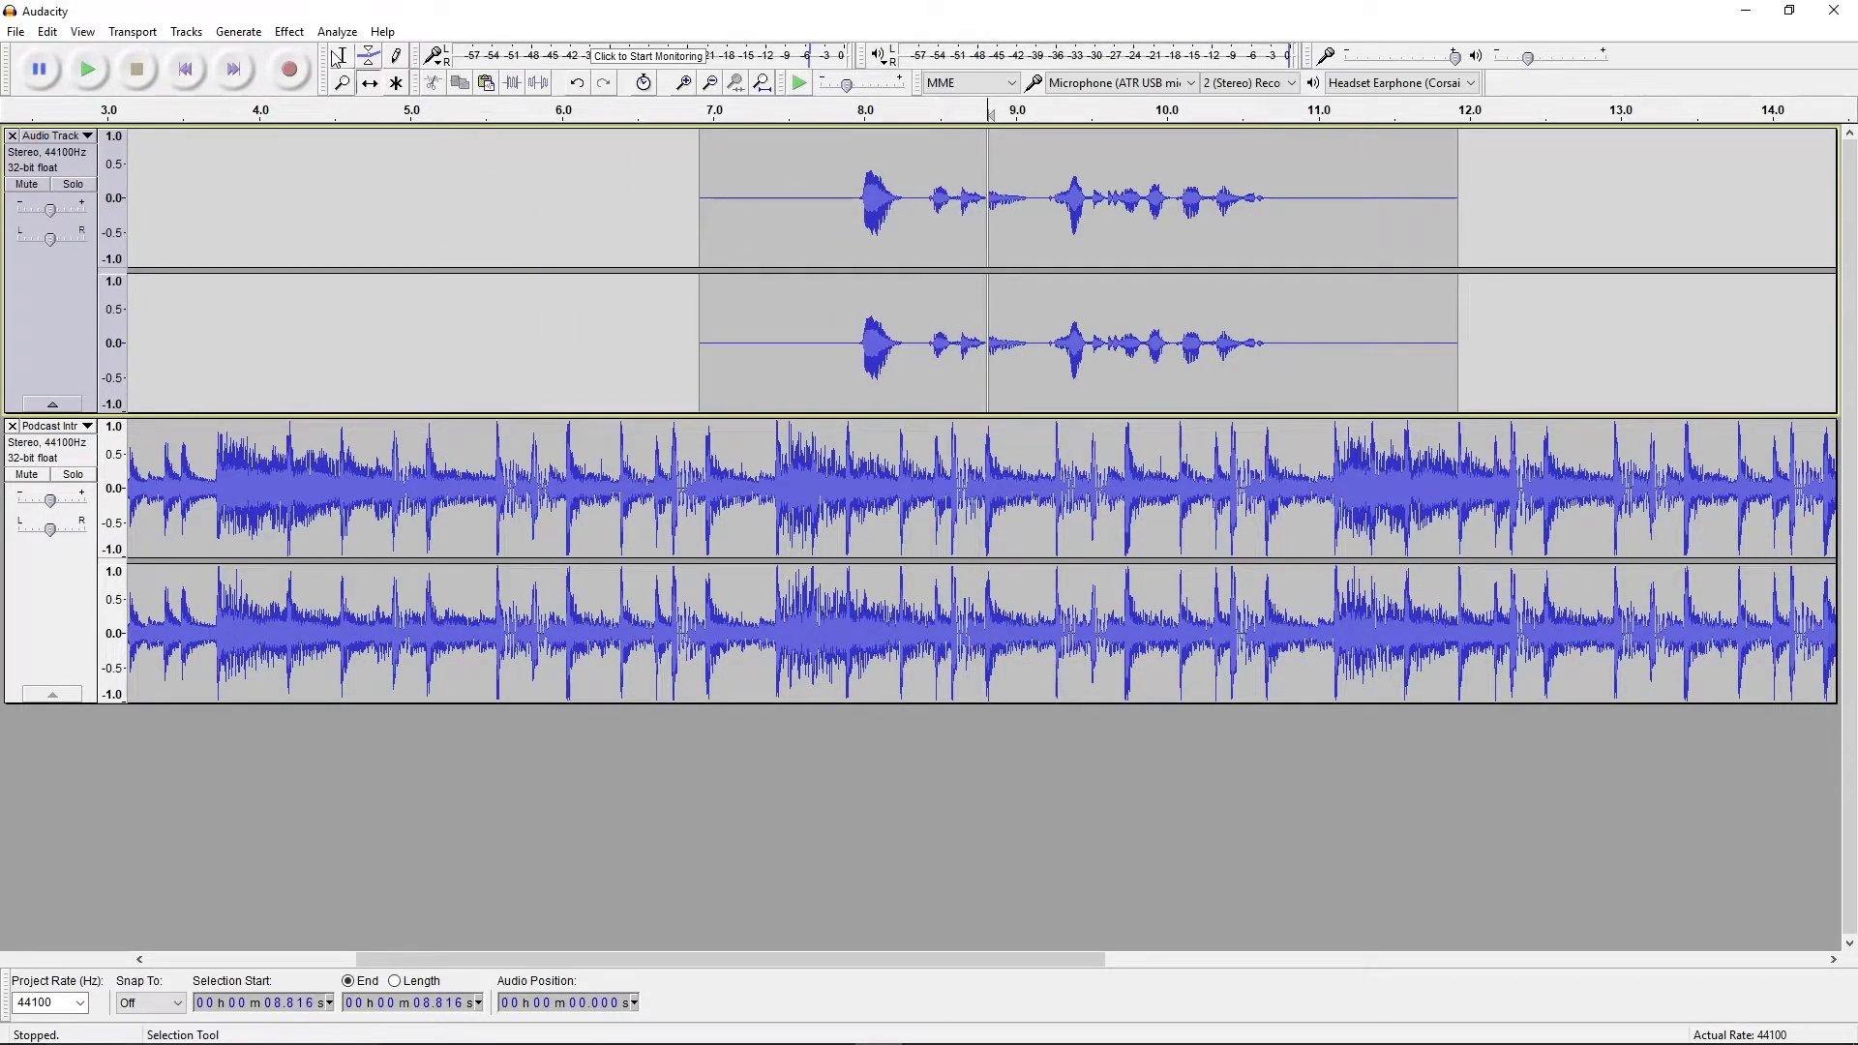
left_click_drag(938, 110, 1034, 109)
left_click(47, 32)
mouse_move(150, 279)
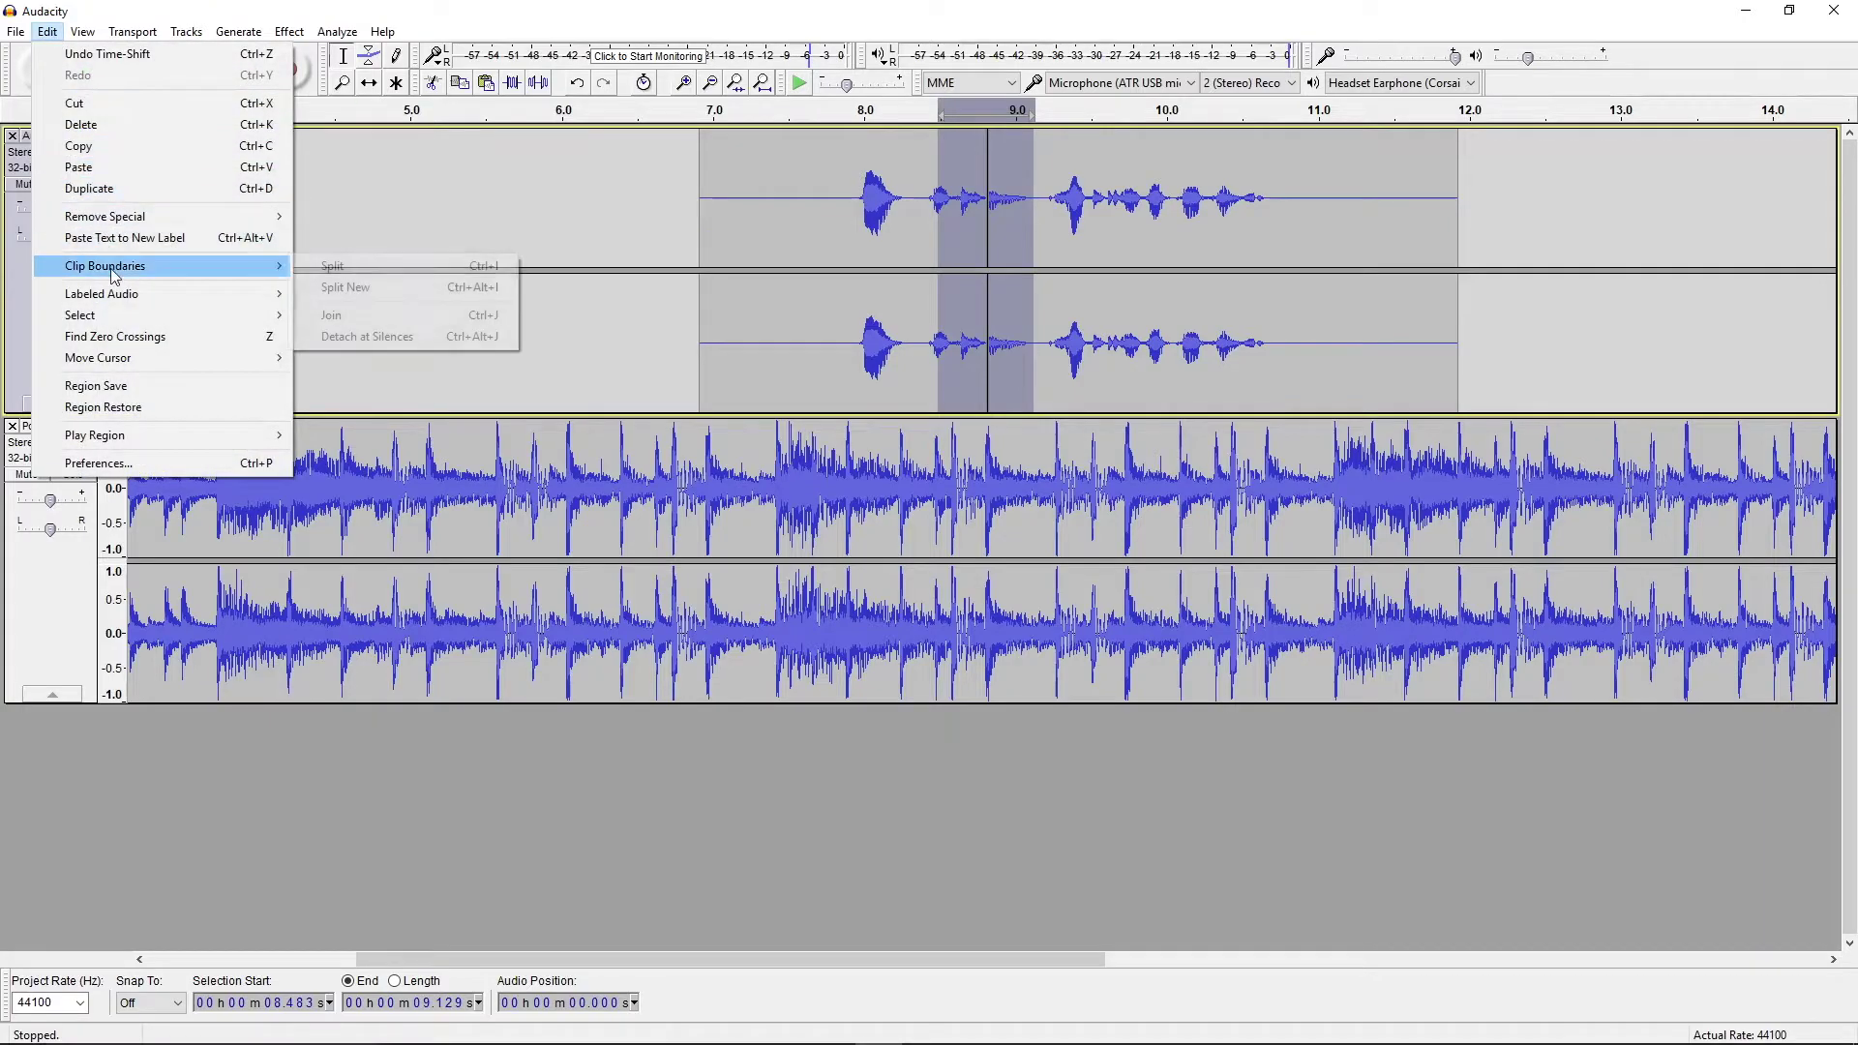
left_click(357, 318)
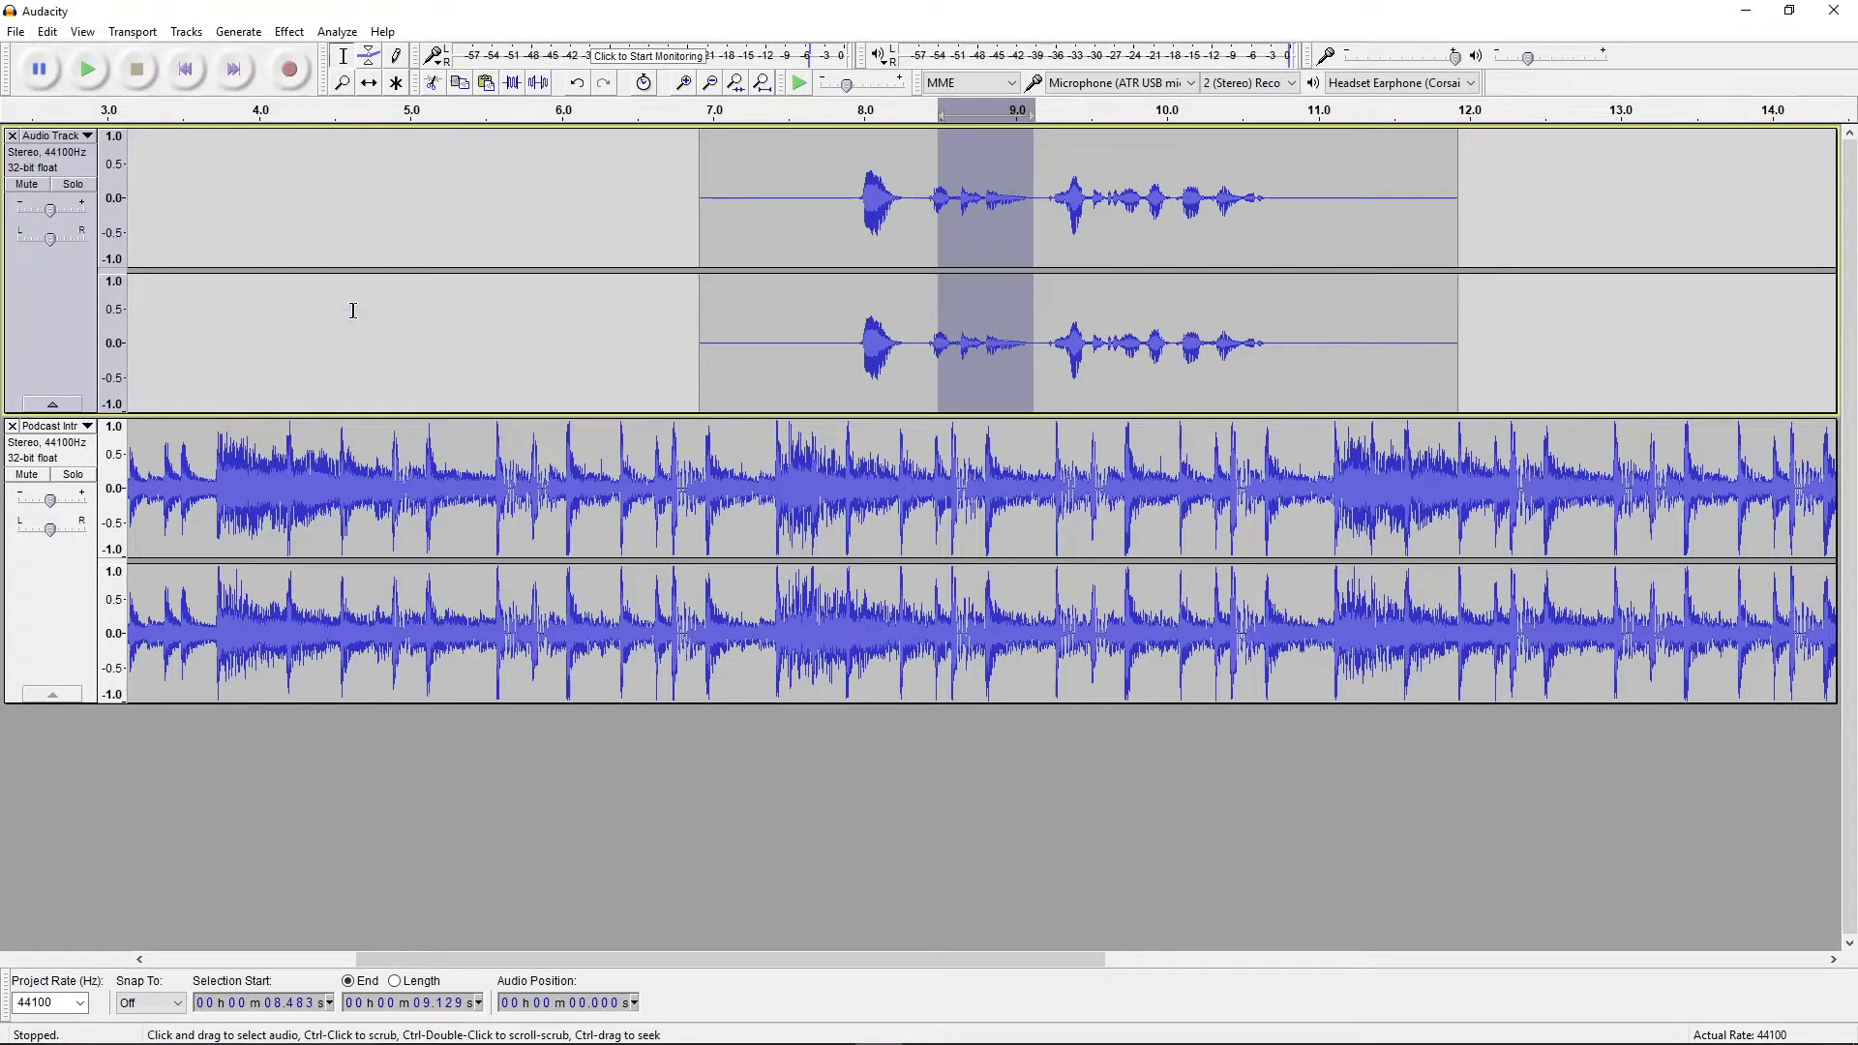
left_click(583, 328)
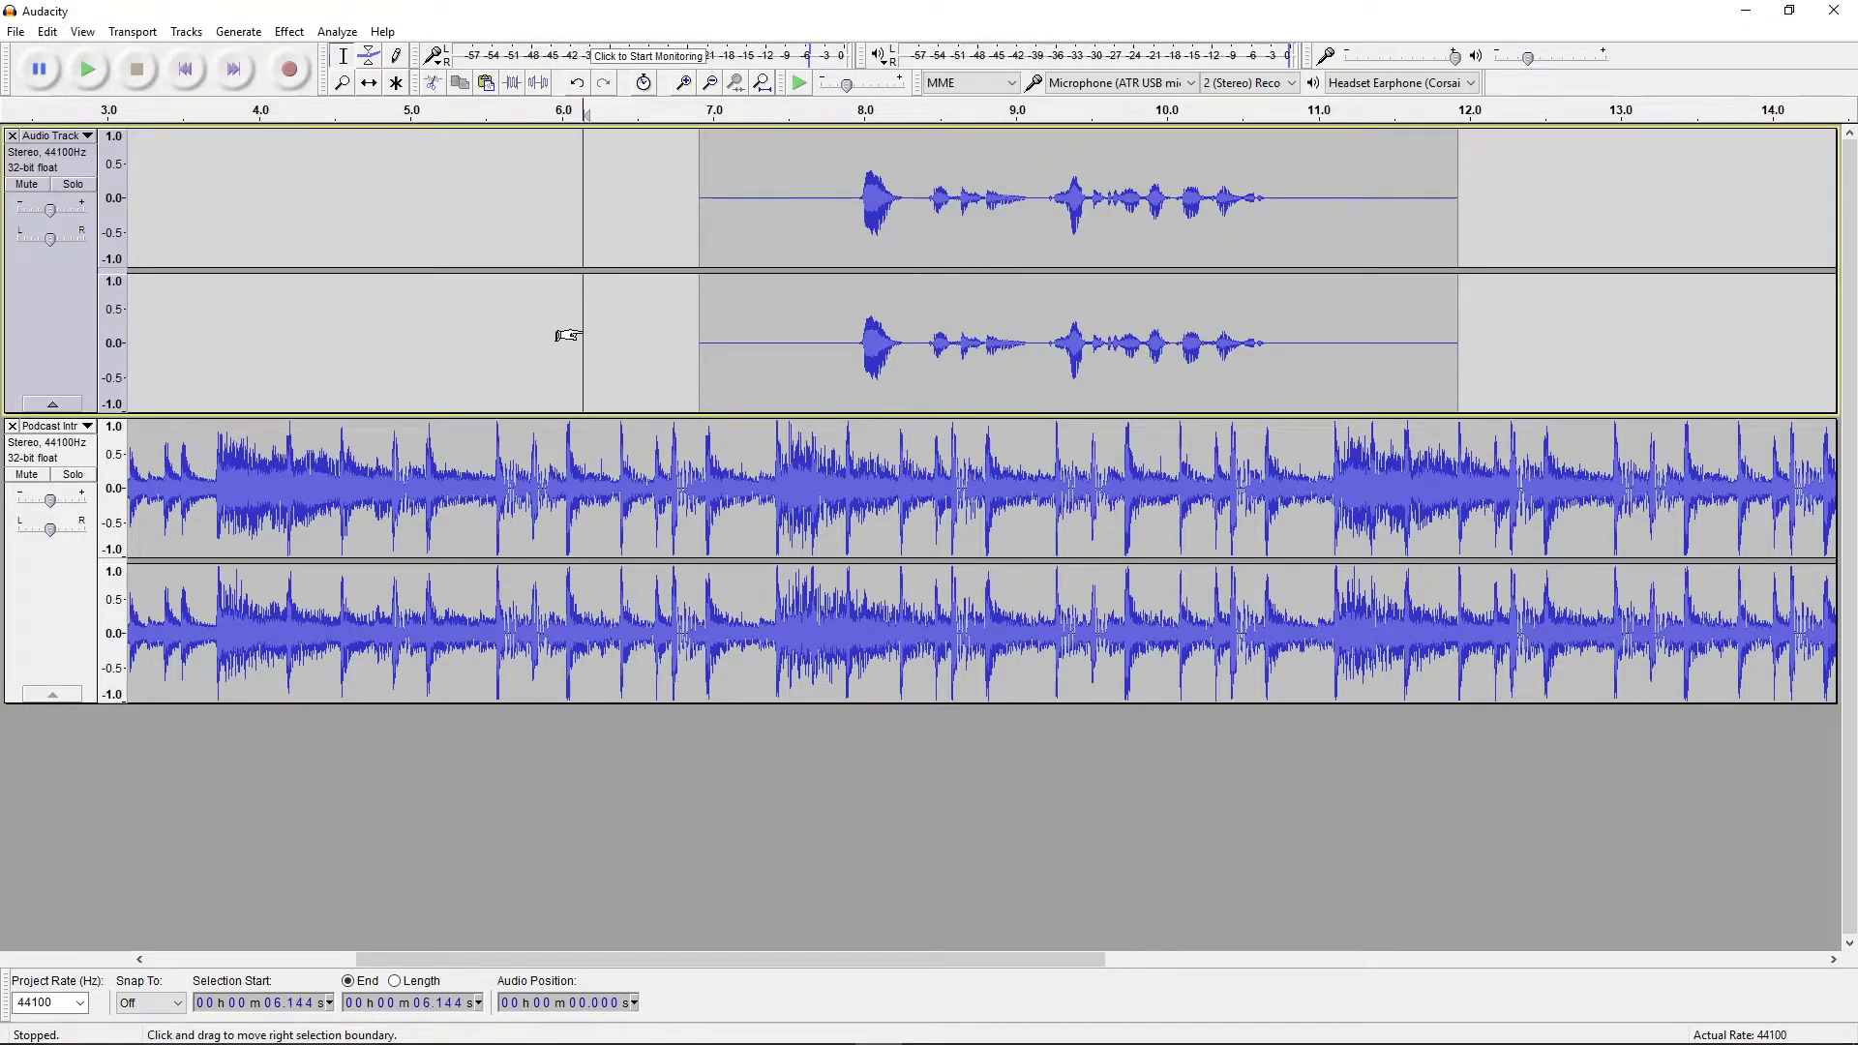
left_click(713, 84)
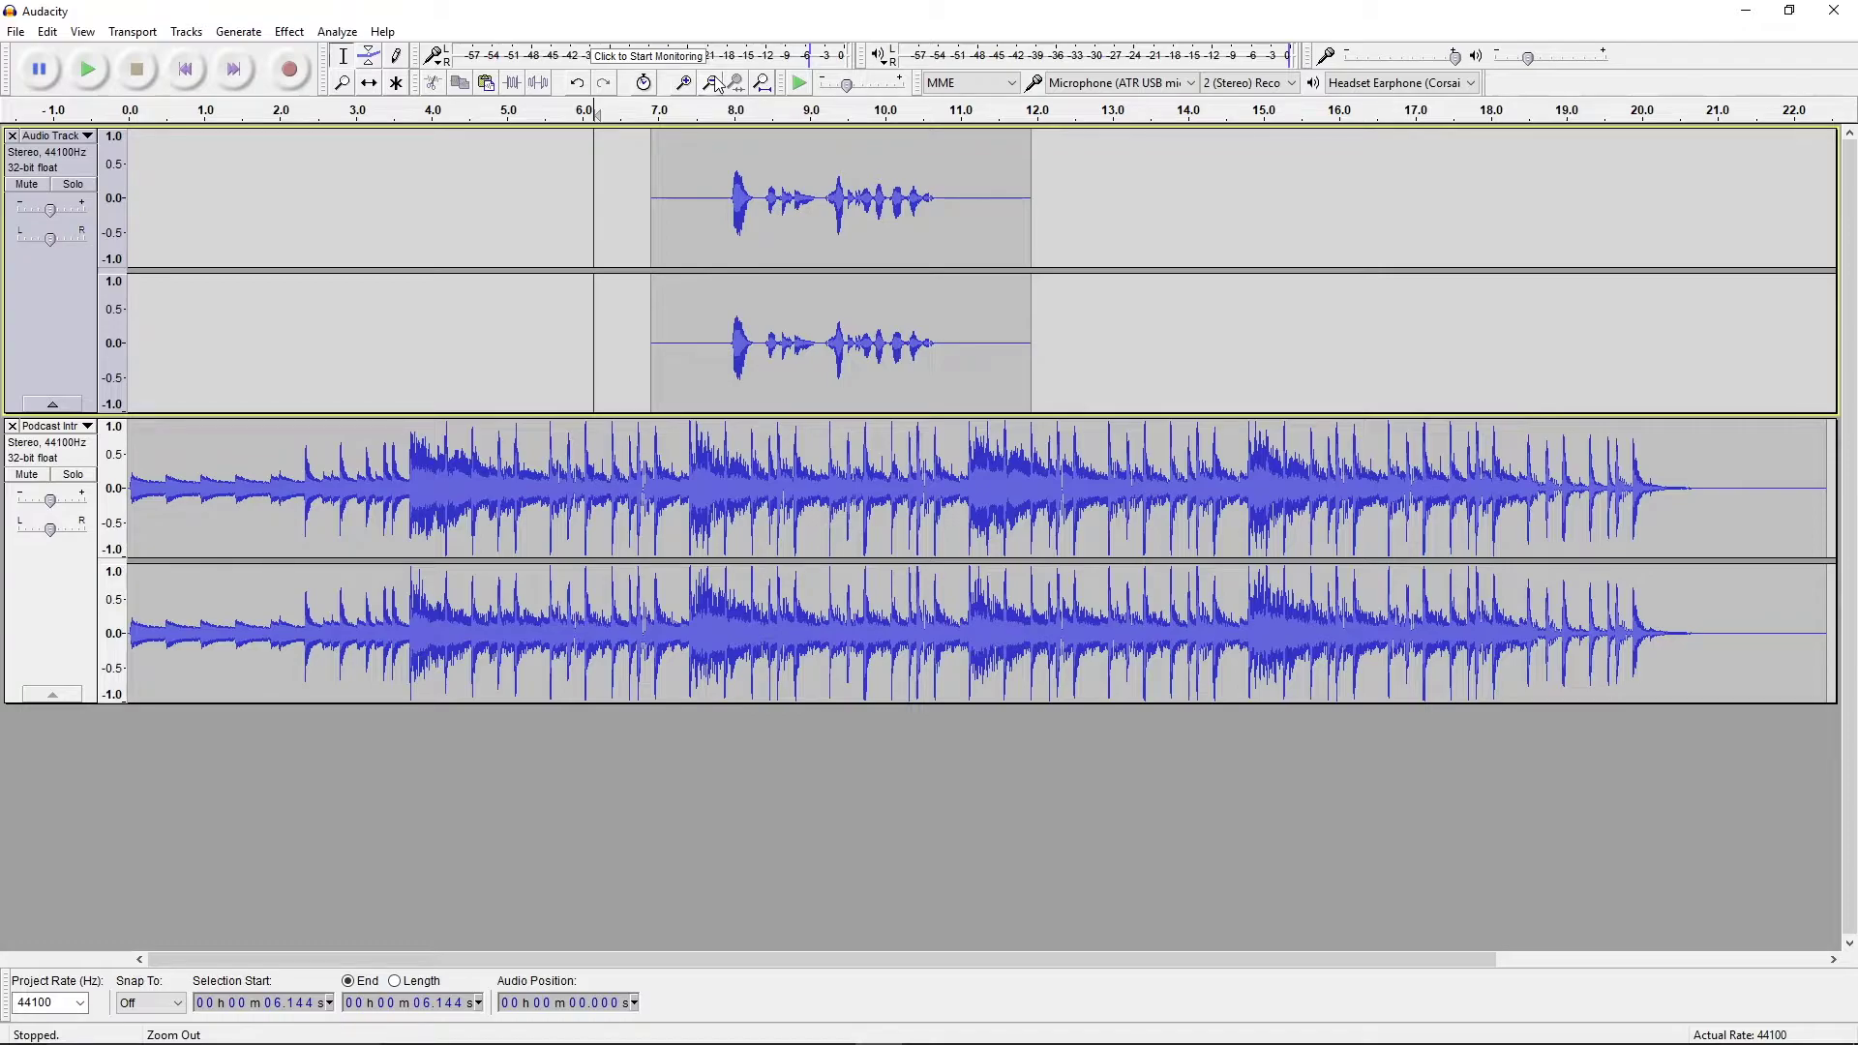
Move the voice clip earlier to roughly 3.6–8.7 s and play the mix from the start
left_click(370, 57)
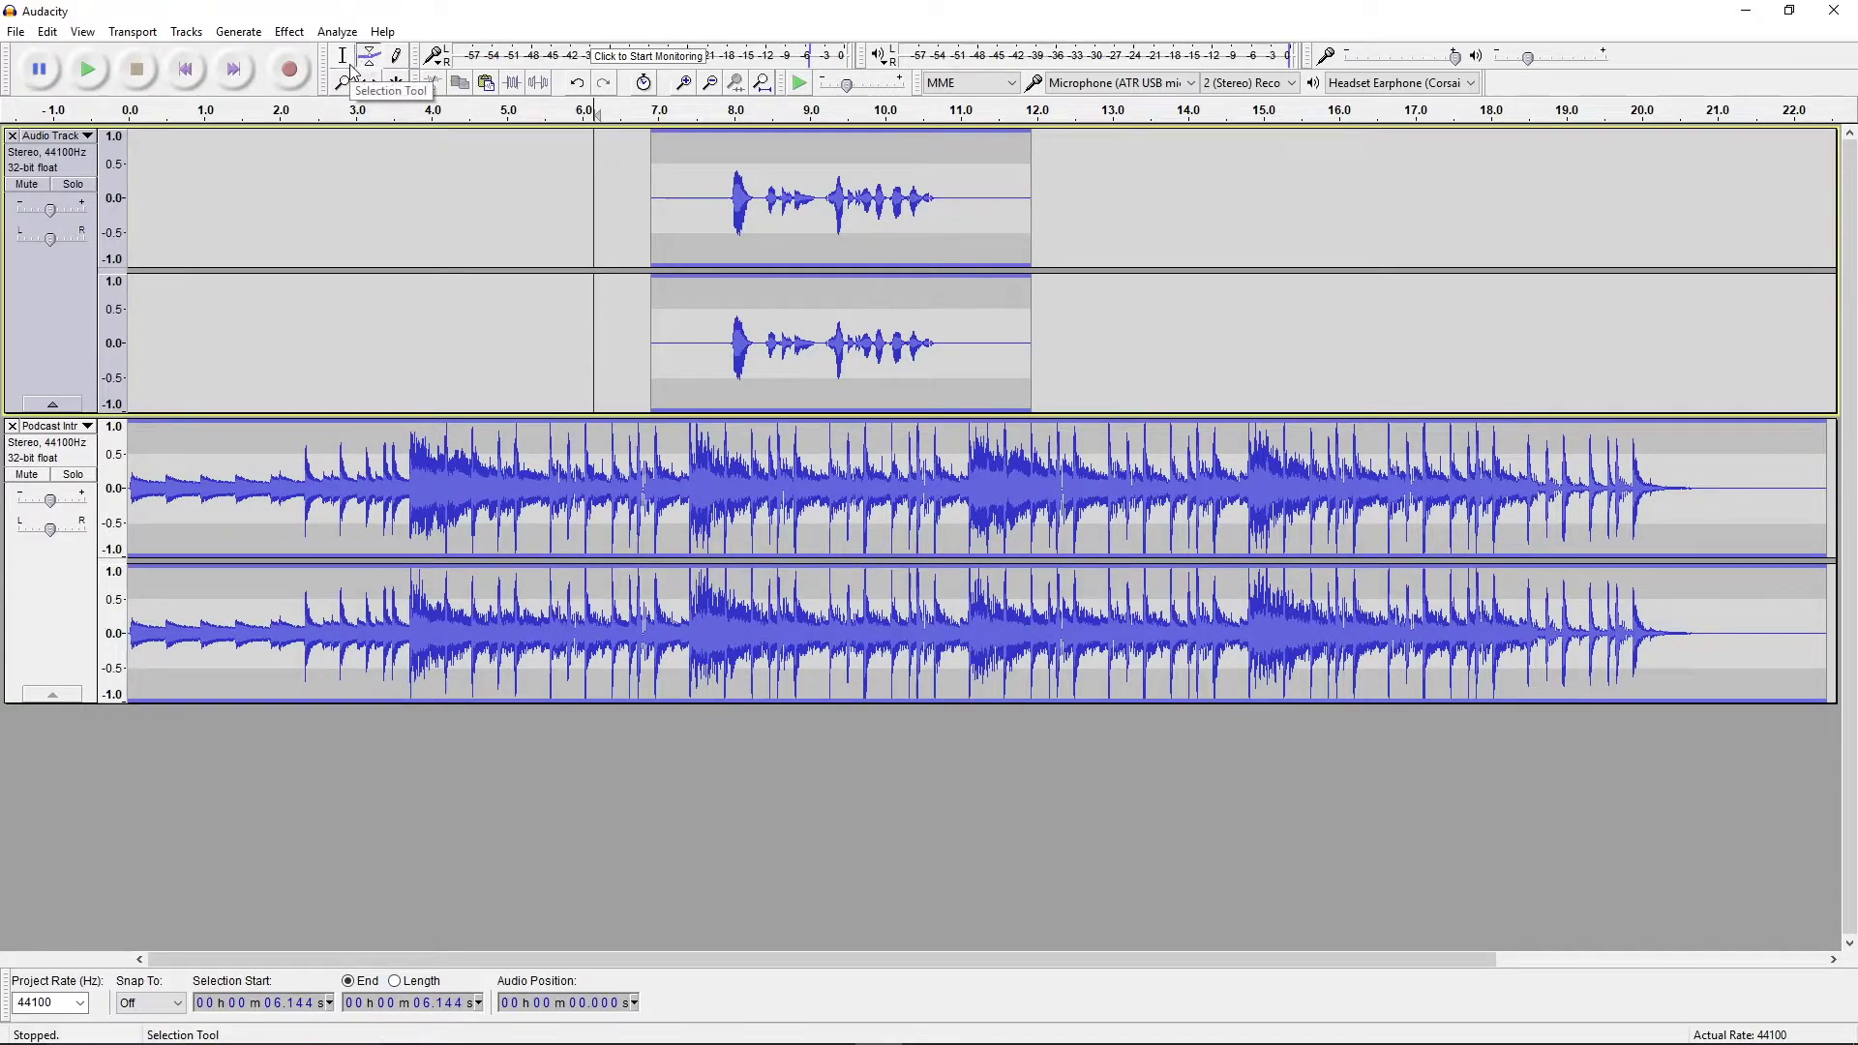
left_click(369, 82)
left_click_drag(702, 204, 453, 203)
left_click(131, 106)
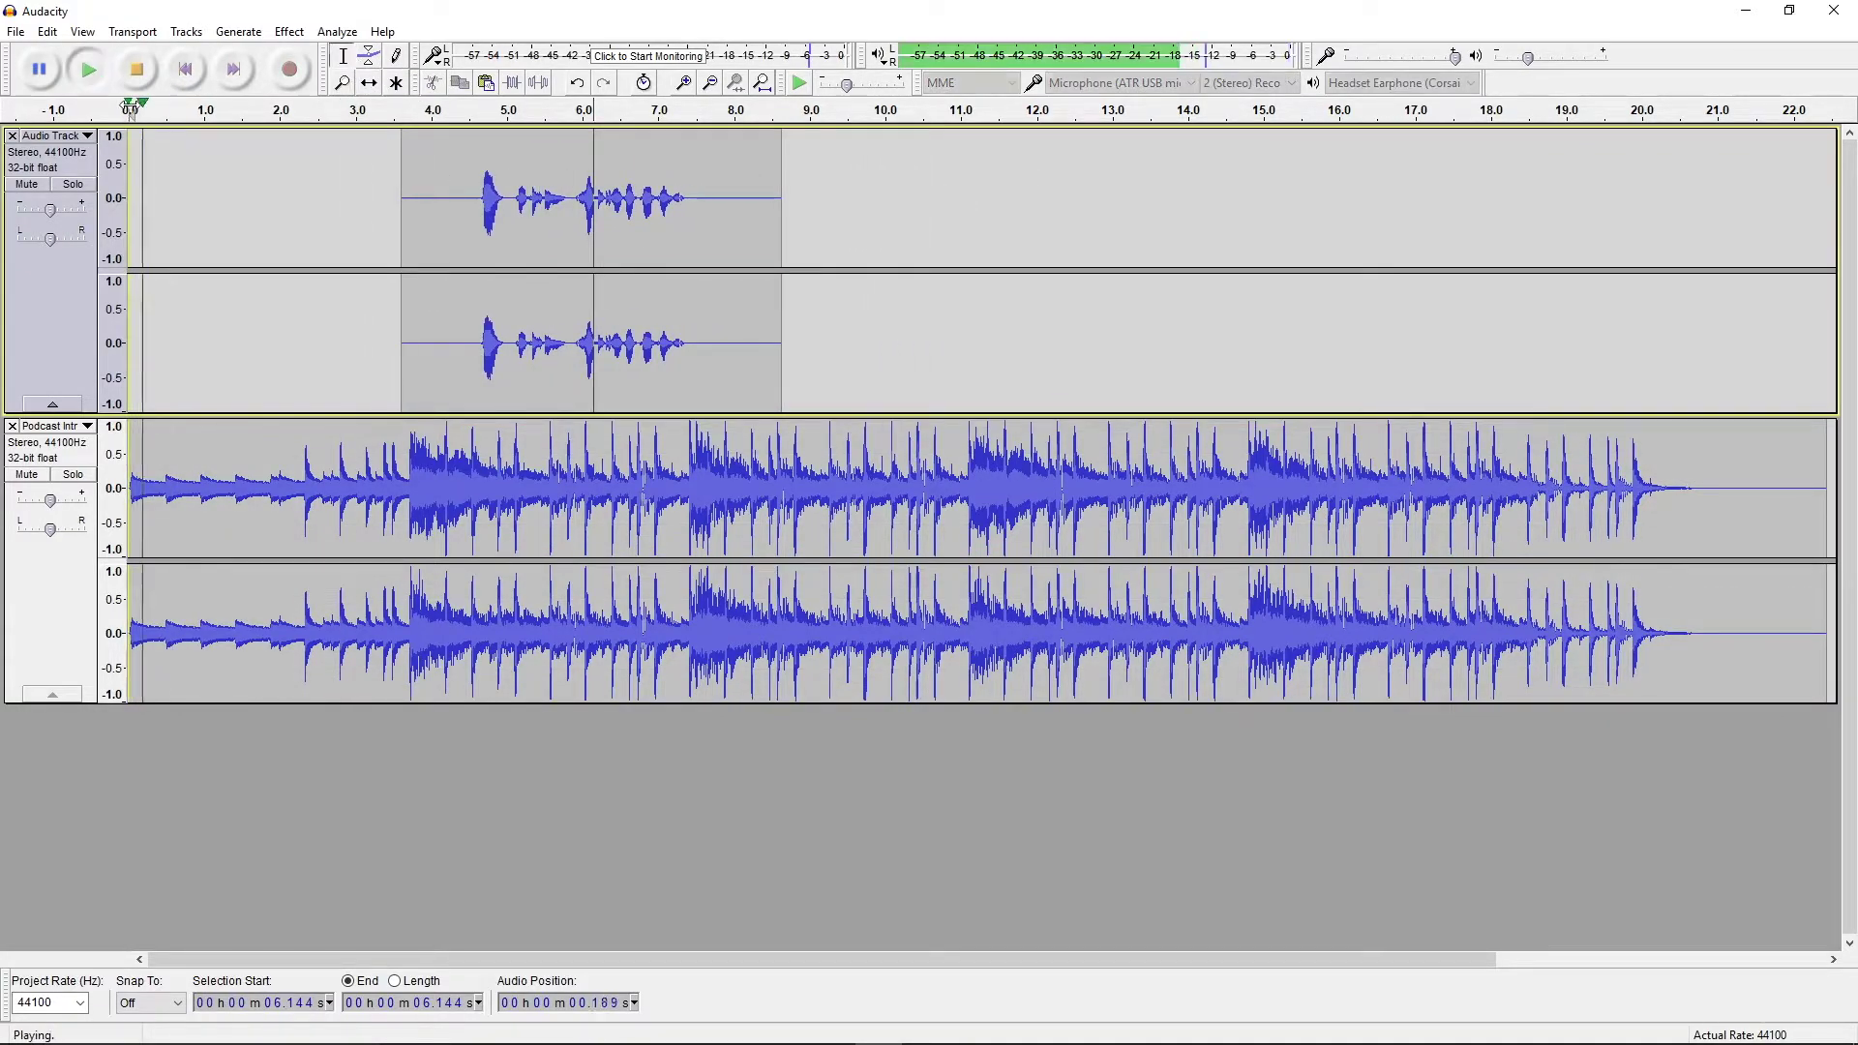
Add an envelope point on the music and pull its volume down under the voice
left_click(147, 78)
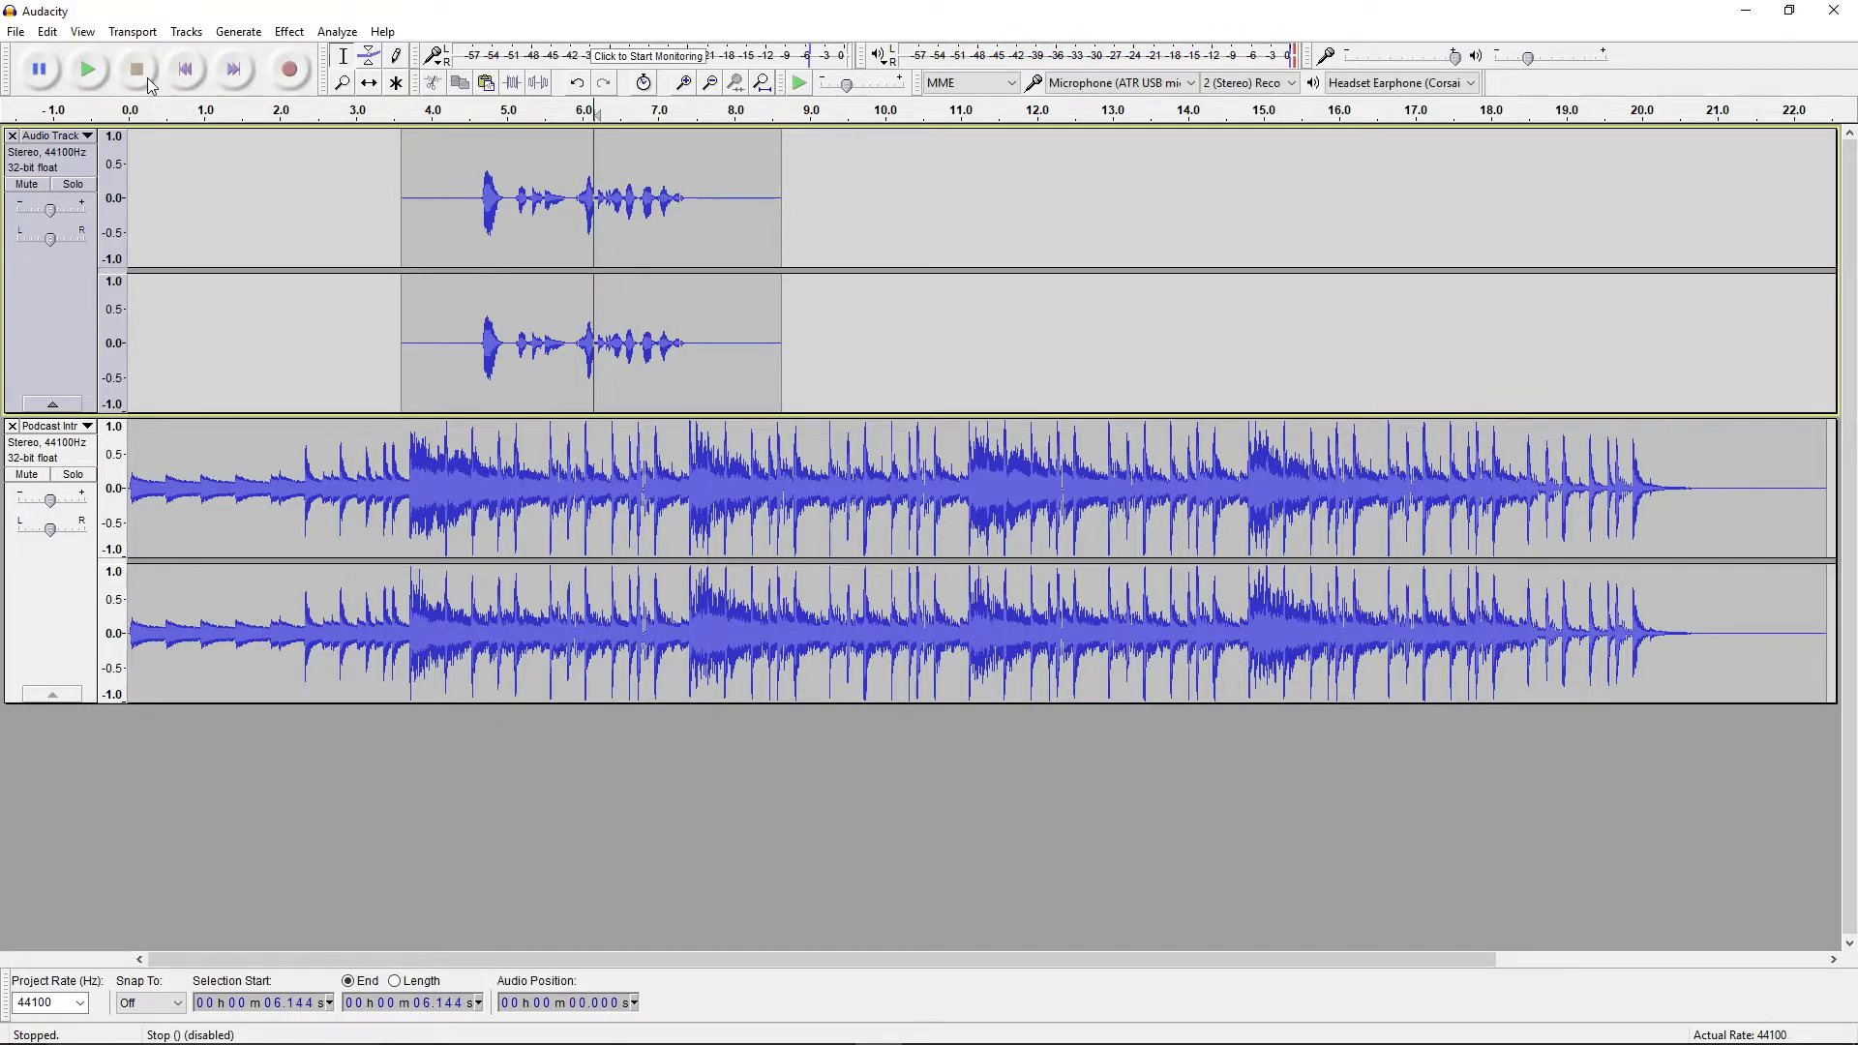
left_click(369, 55)
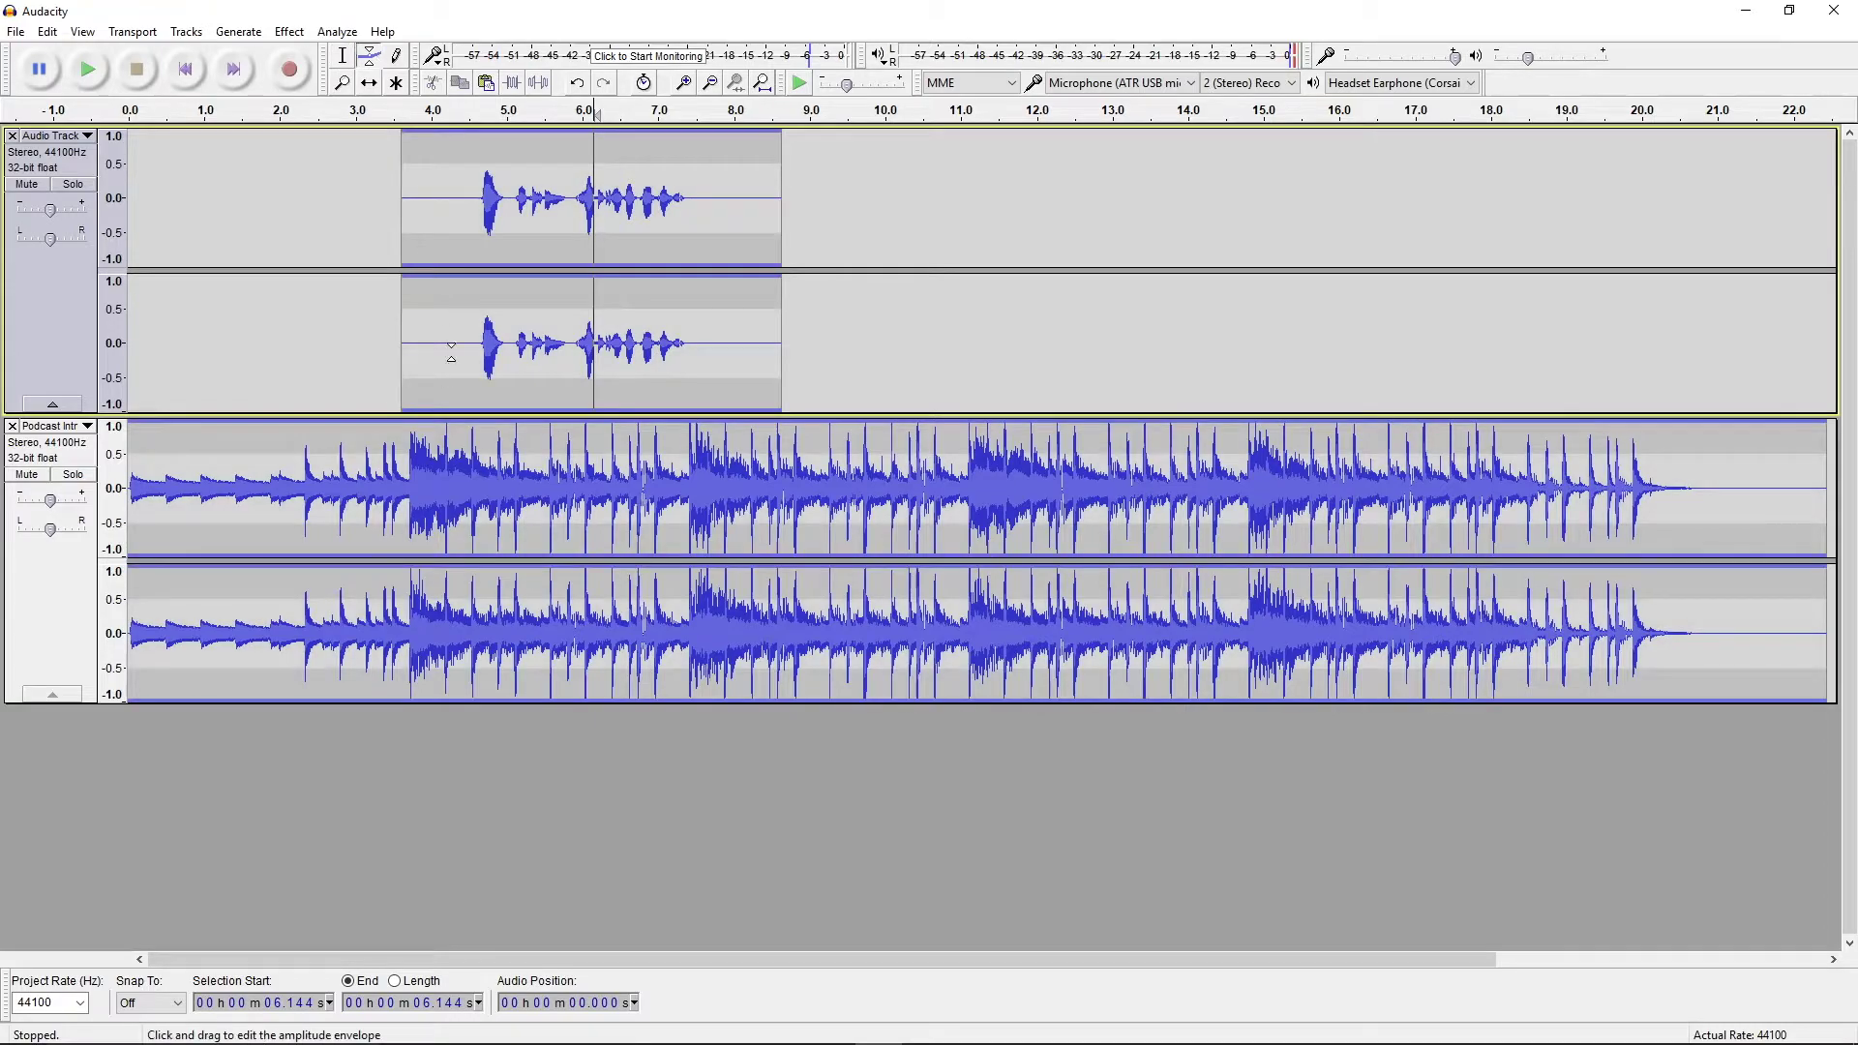
left_click(408, 428)
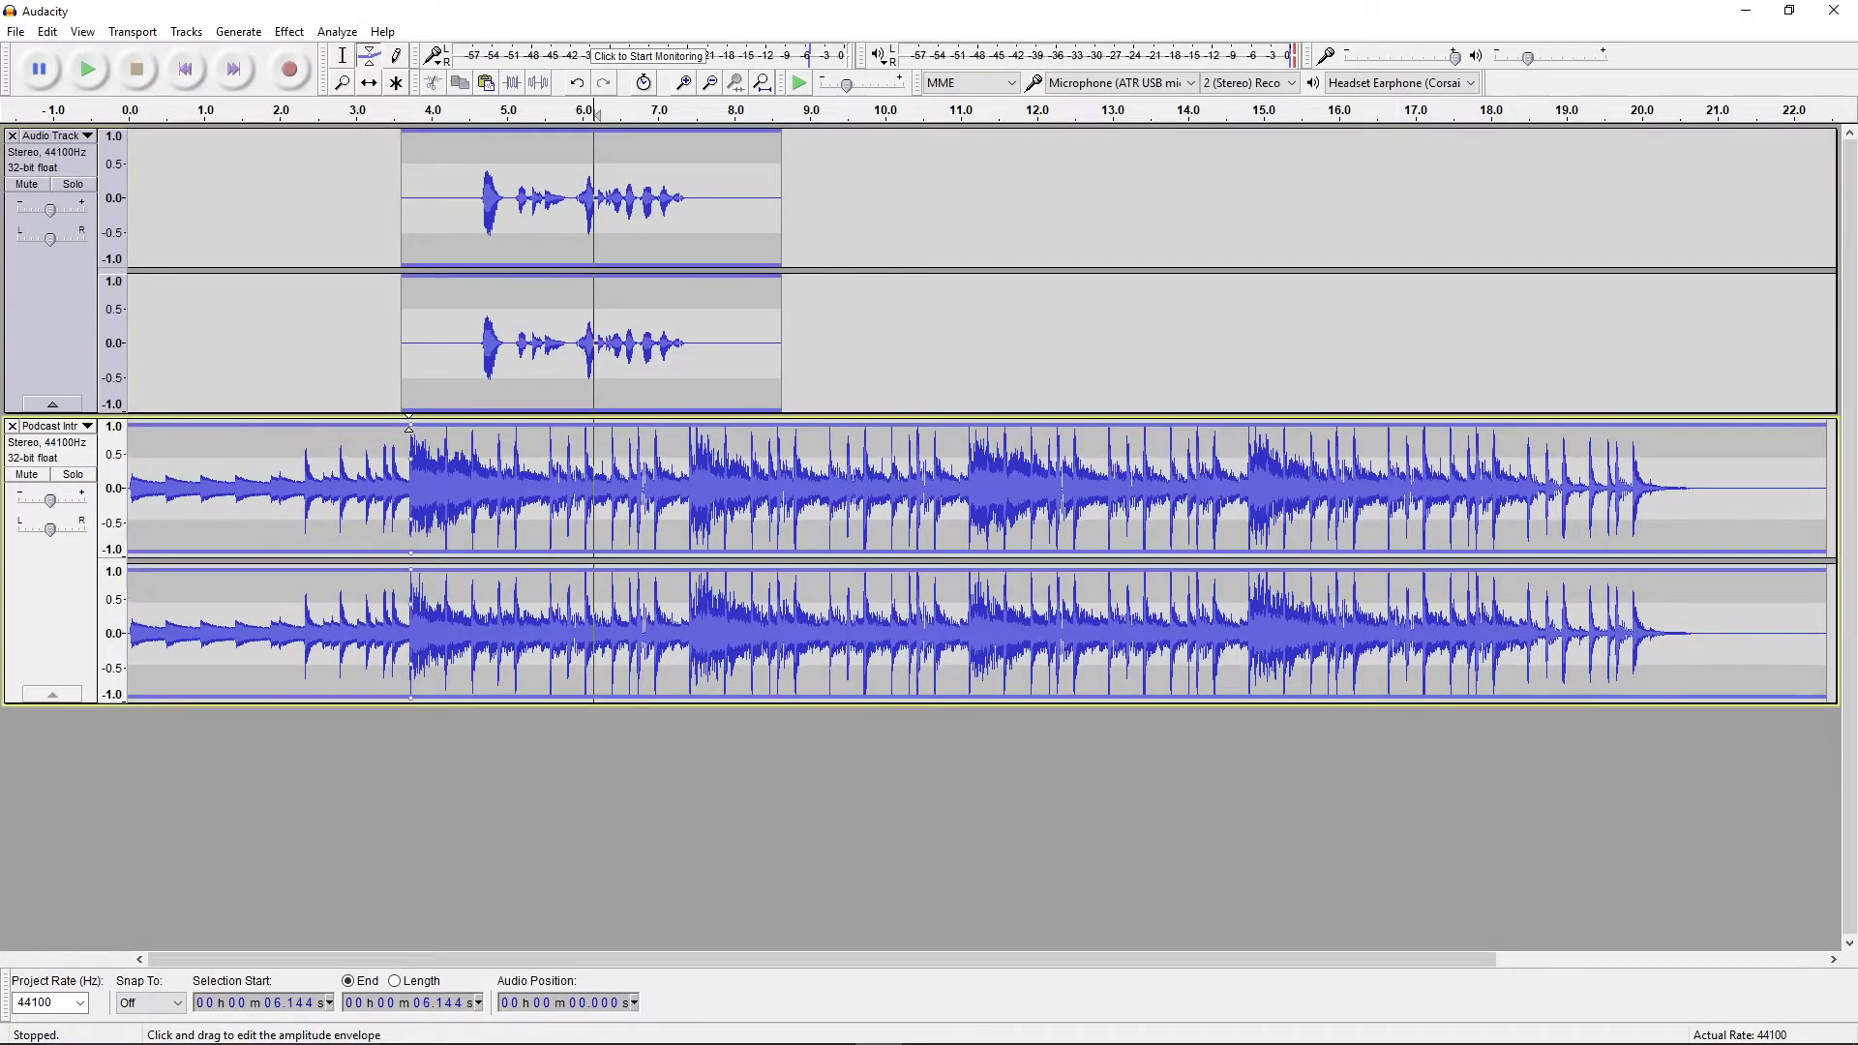
left_click_drag(410, 427, 496, 476)
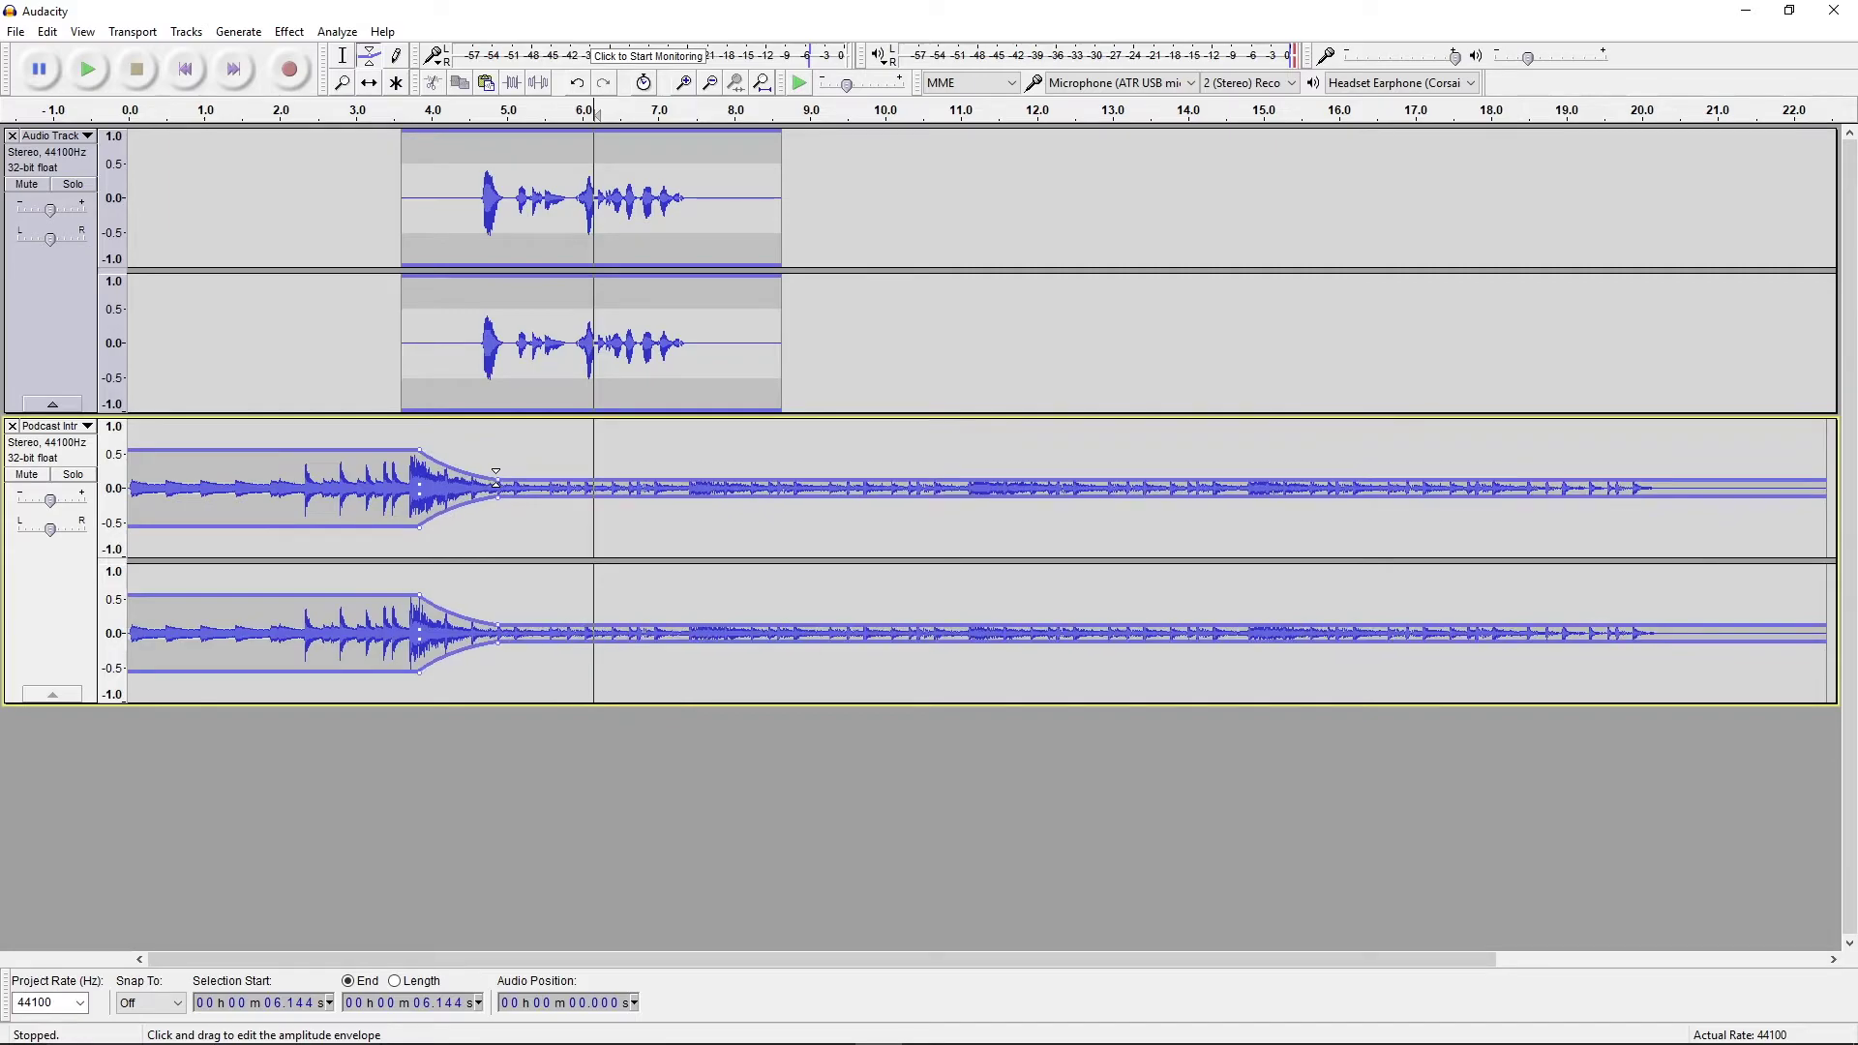
Preview from 3 s, then raise the music envelope back to full volume after the voice
left_click(368, 83)
left_click(358, 109)
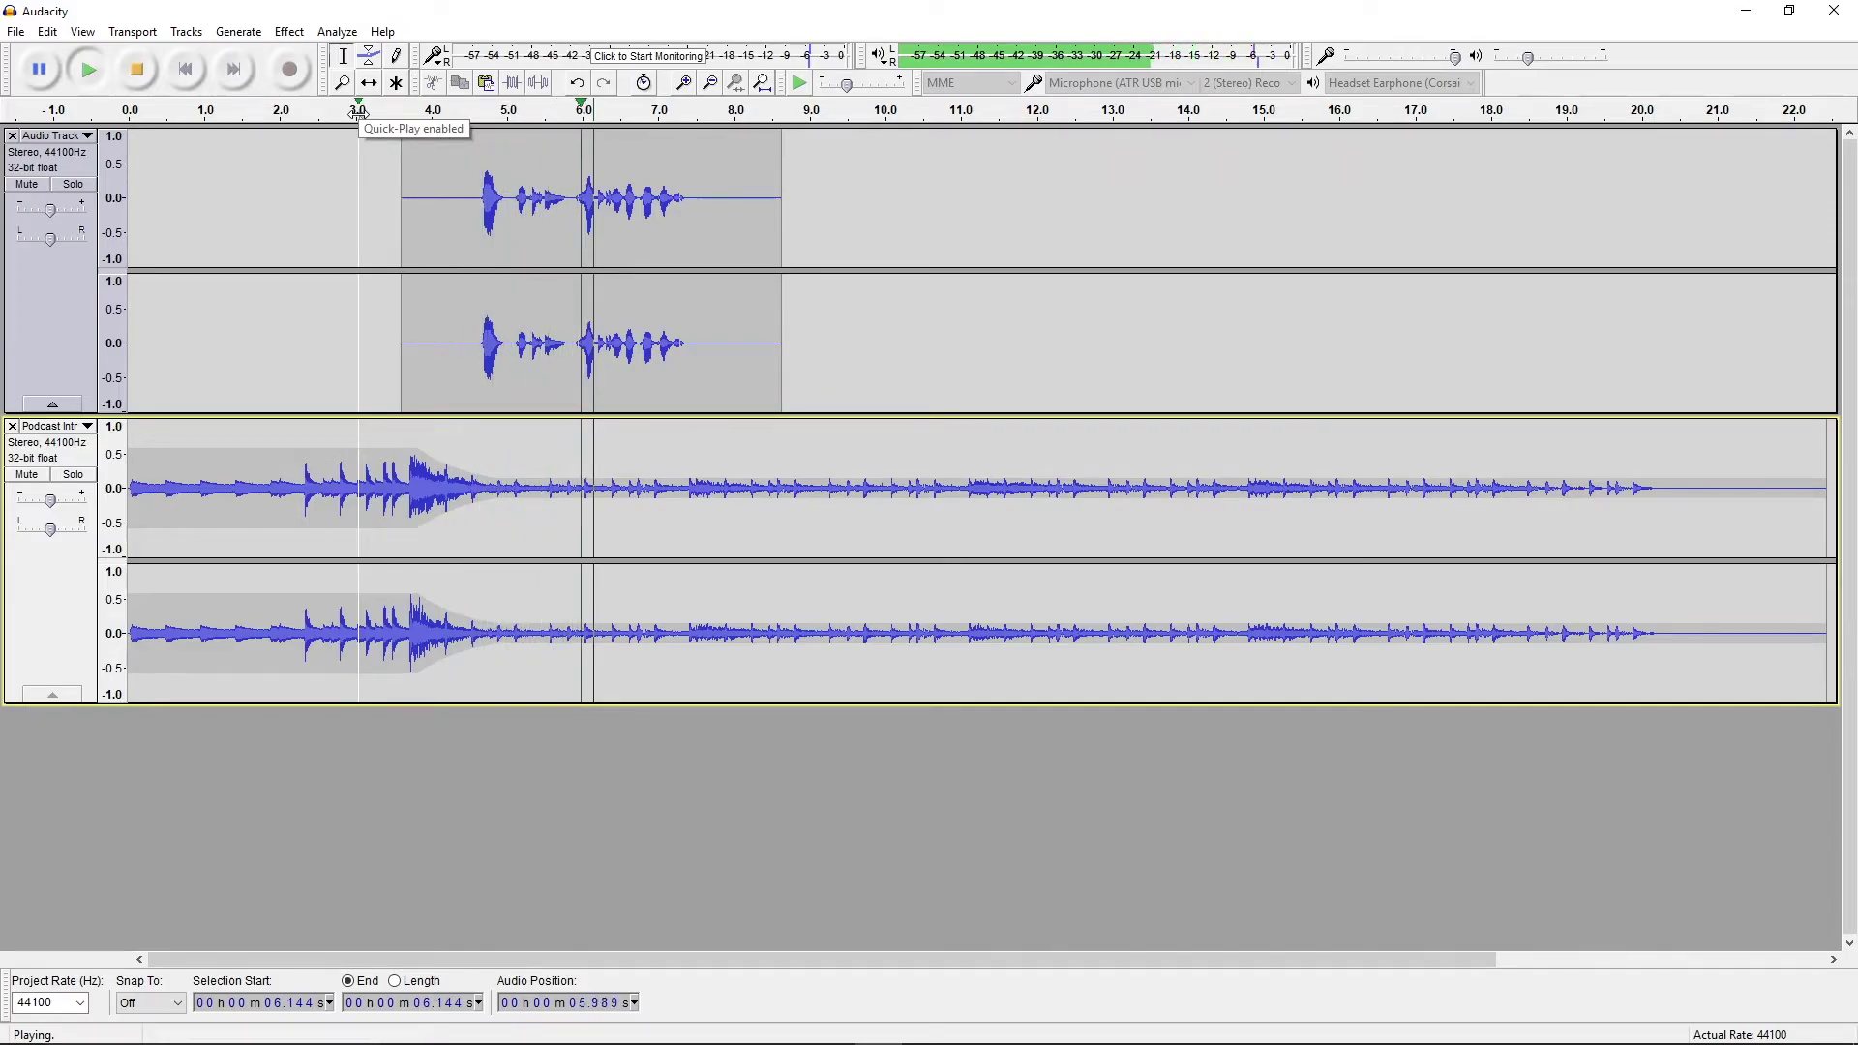
left_click(139, 68)
left_click(369, 55)
left_click_drag(698, 474, 759, 456)
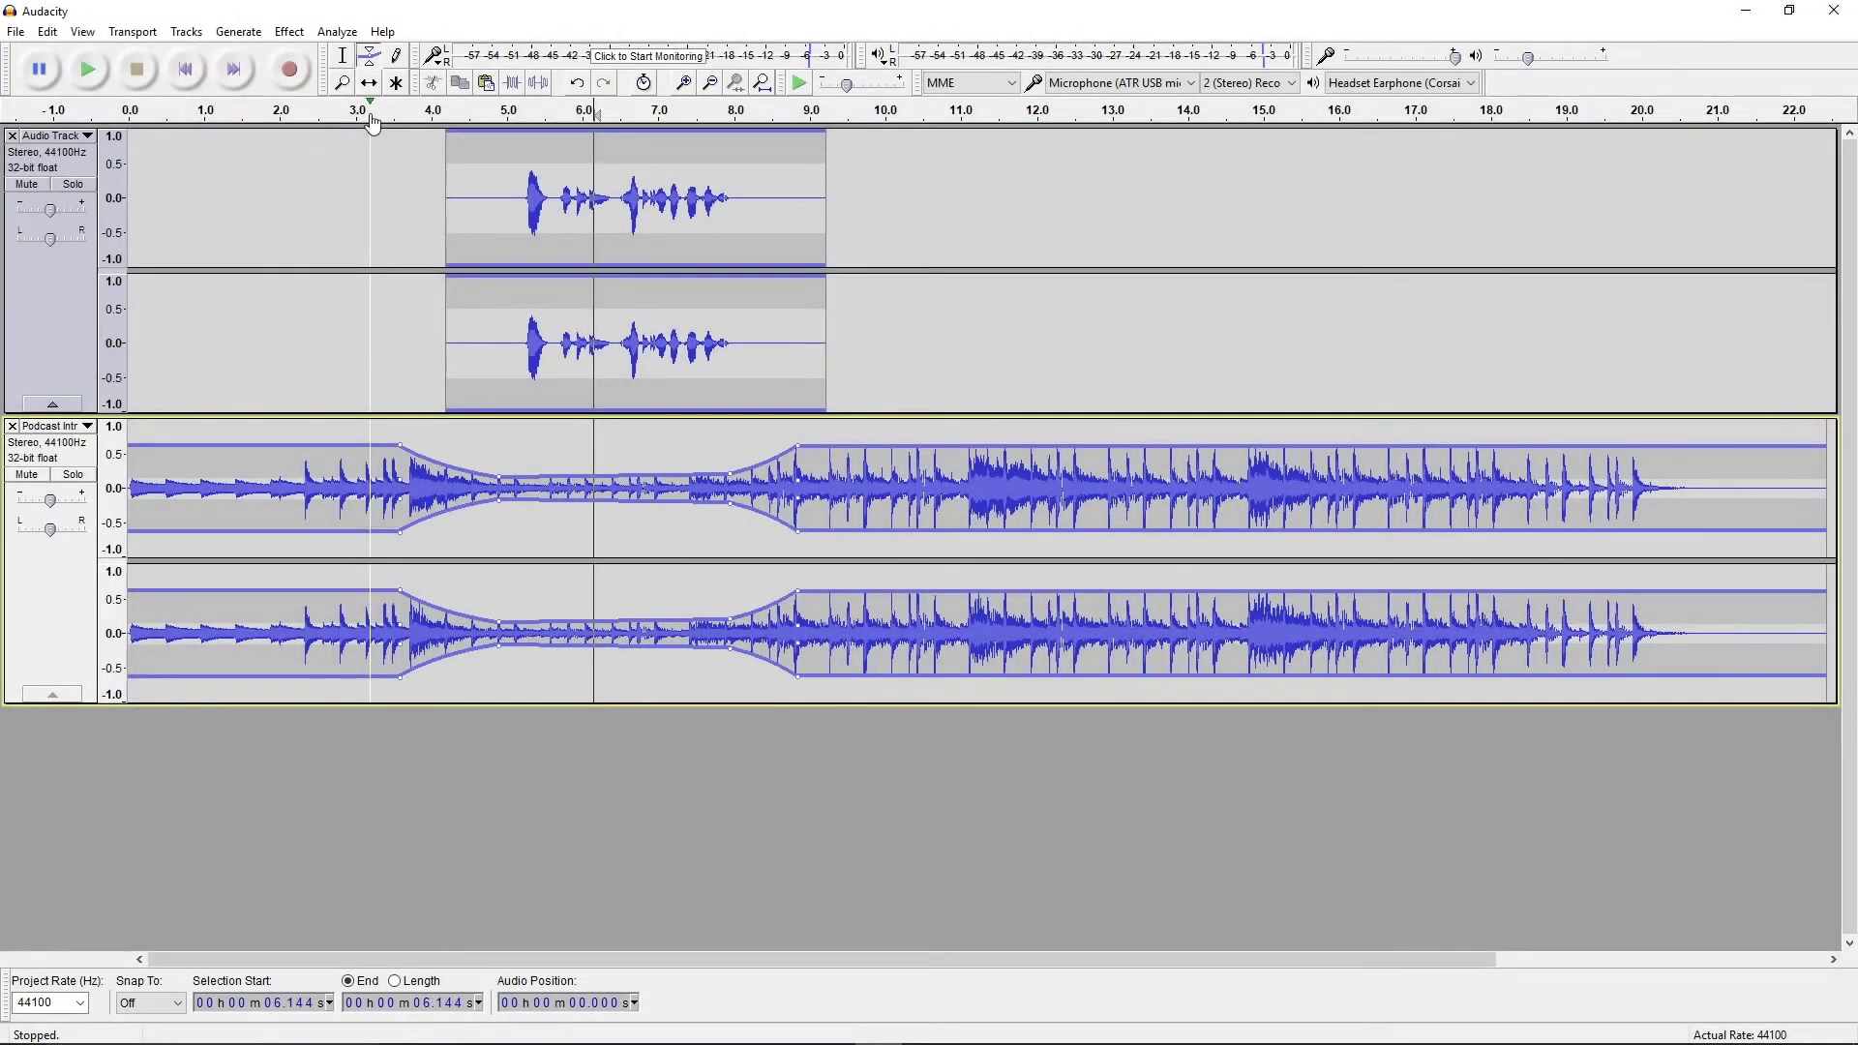
left_click(371, 115)
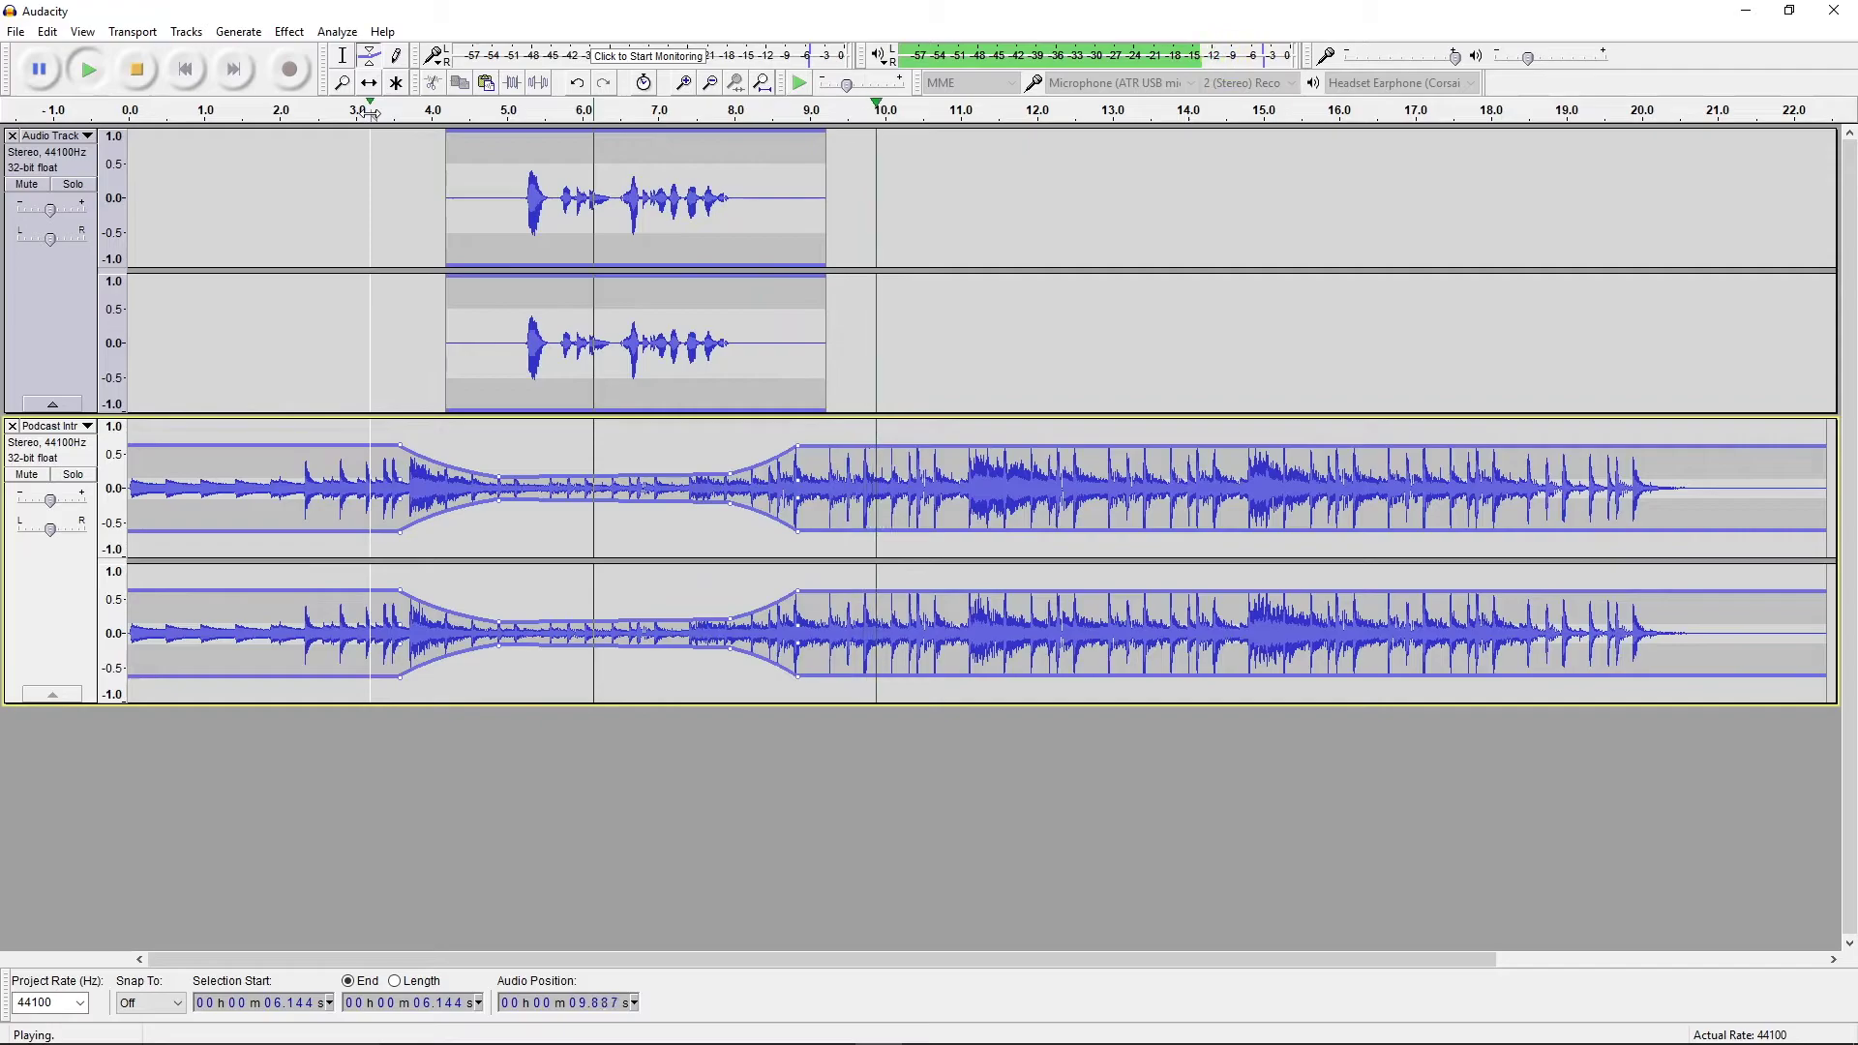
key("p")
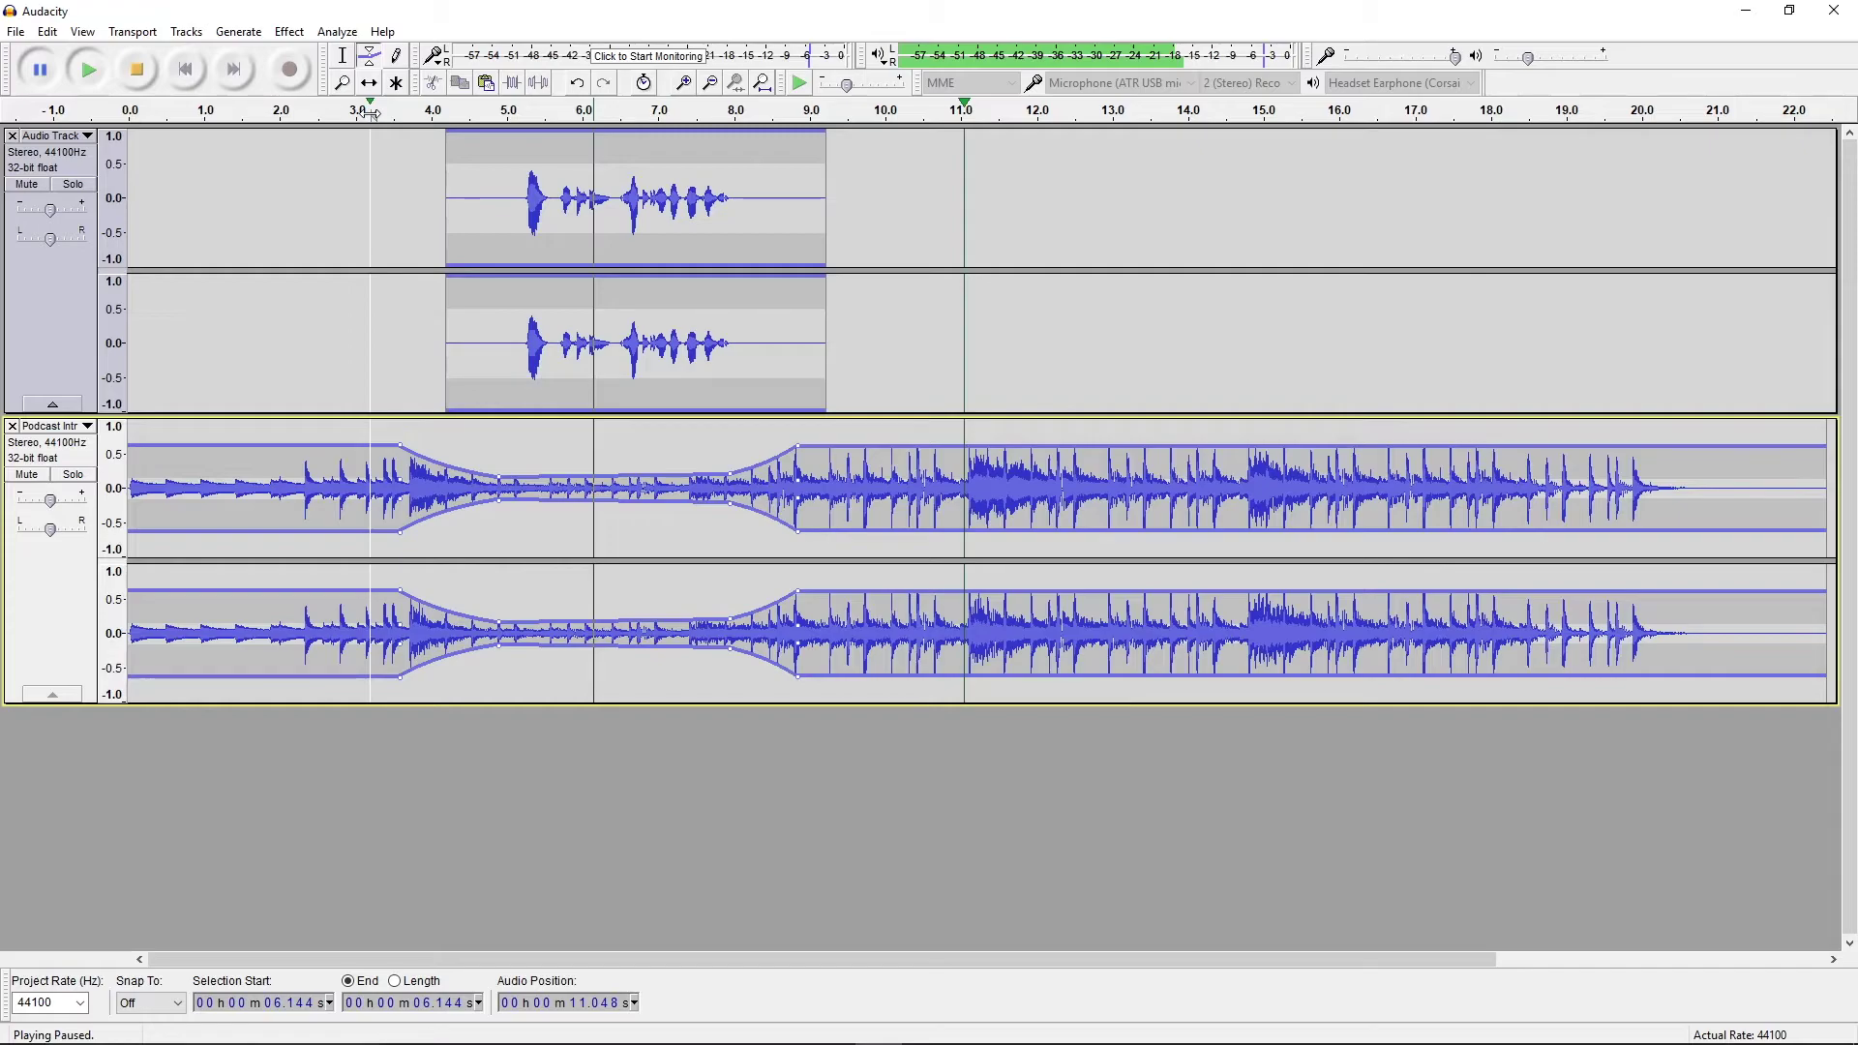
Apply Fade Out to the music's 11.0–12.9 s stretch, then delete the tail after 12.9 s
key("F1")
left_click(925, 492)
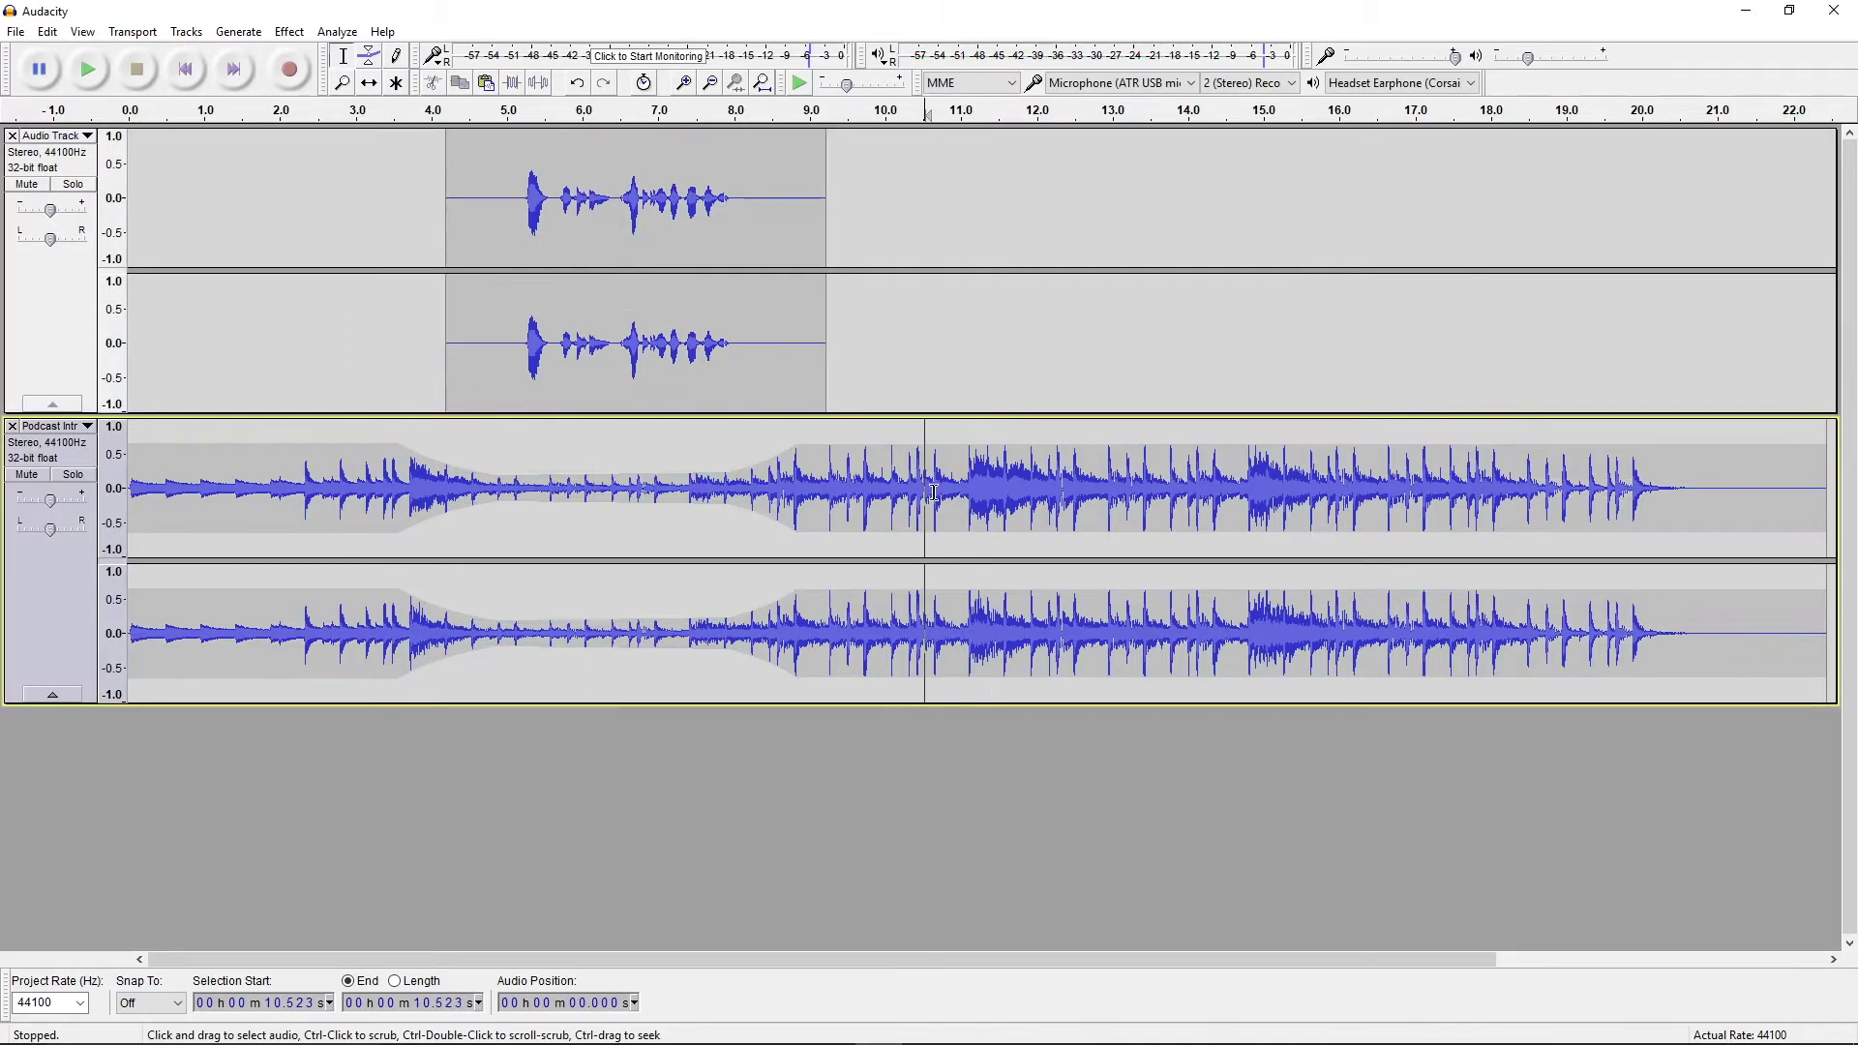
left_click_drag(964, 492, 1103, 502)
left_click(288, 35)
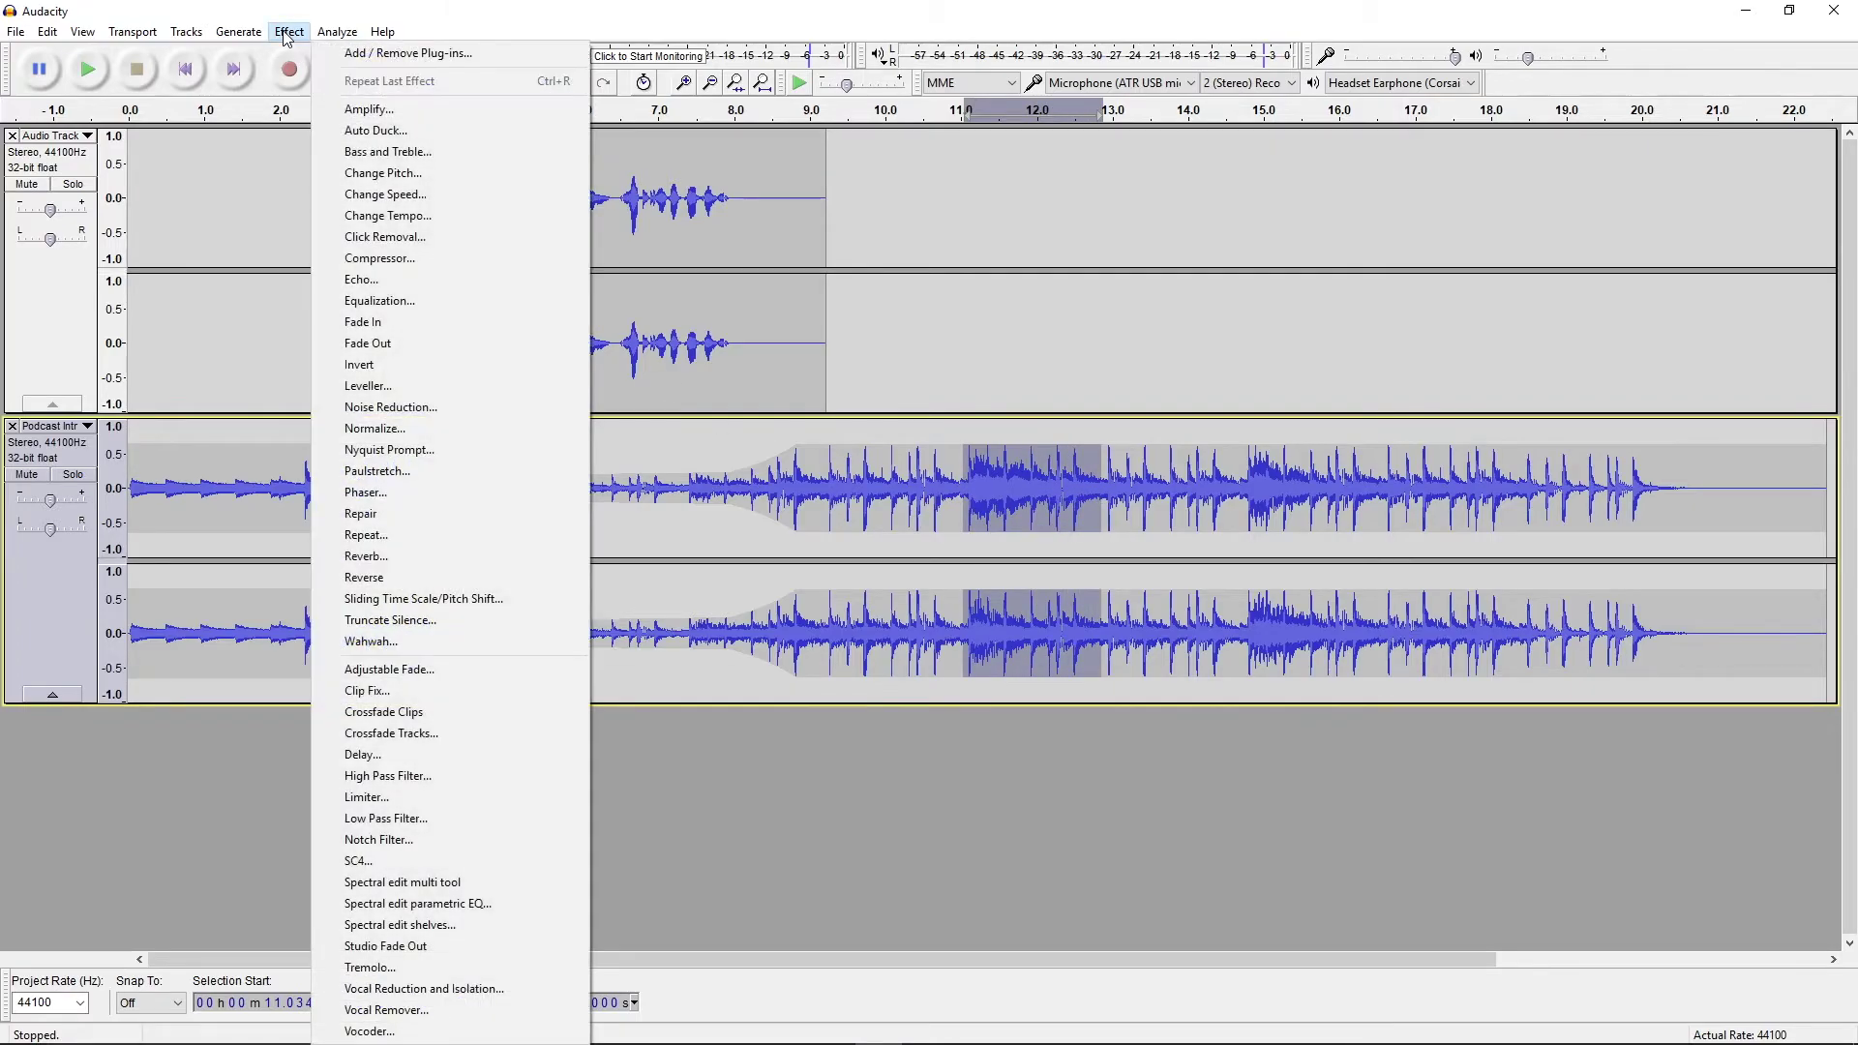
left_click(372, 344)
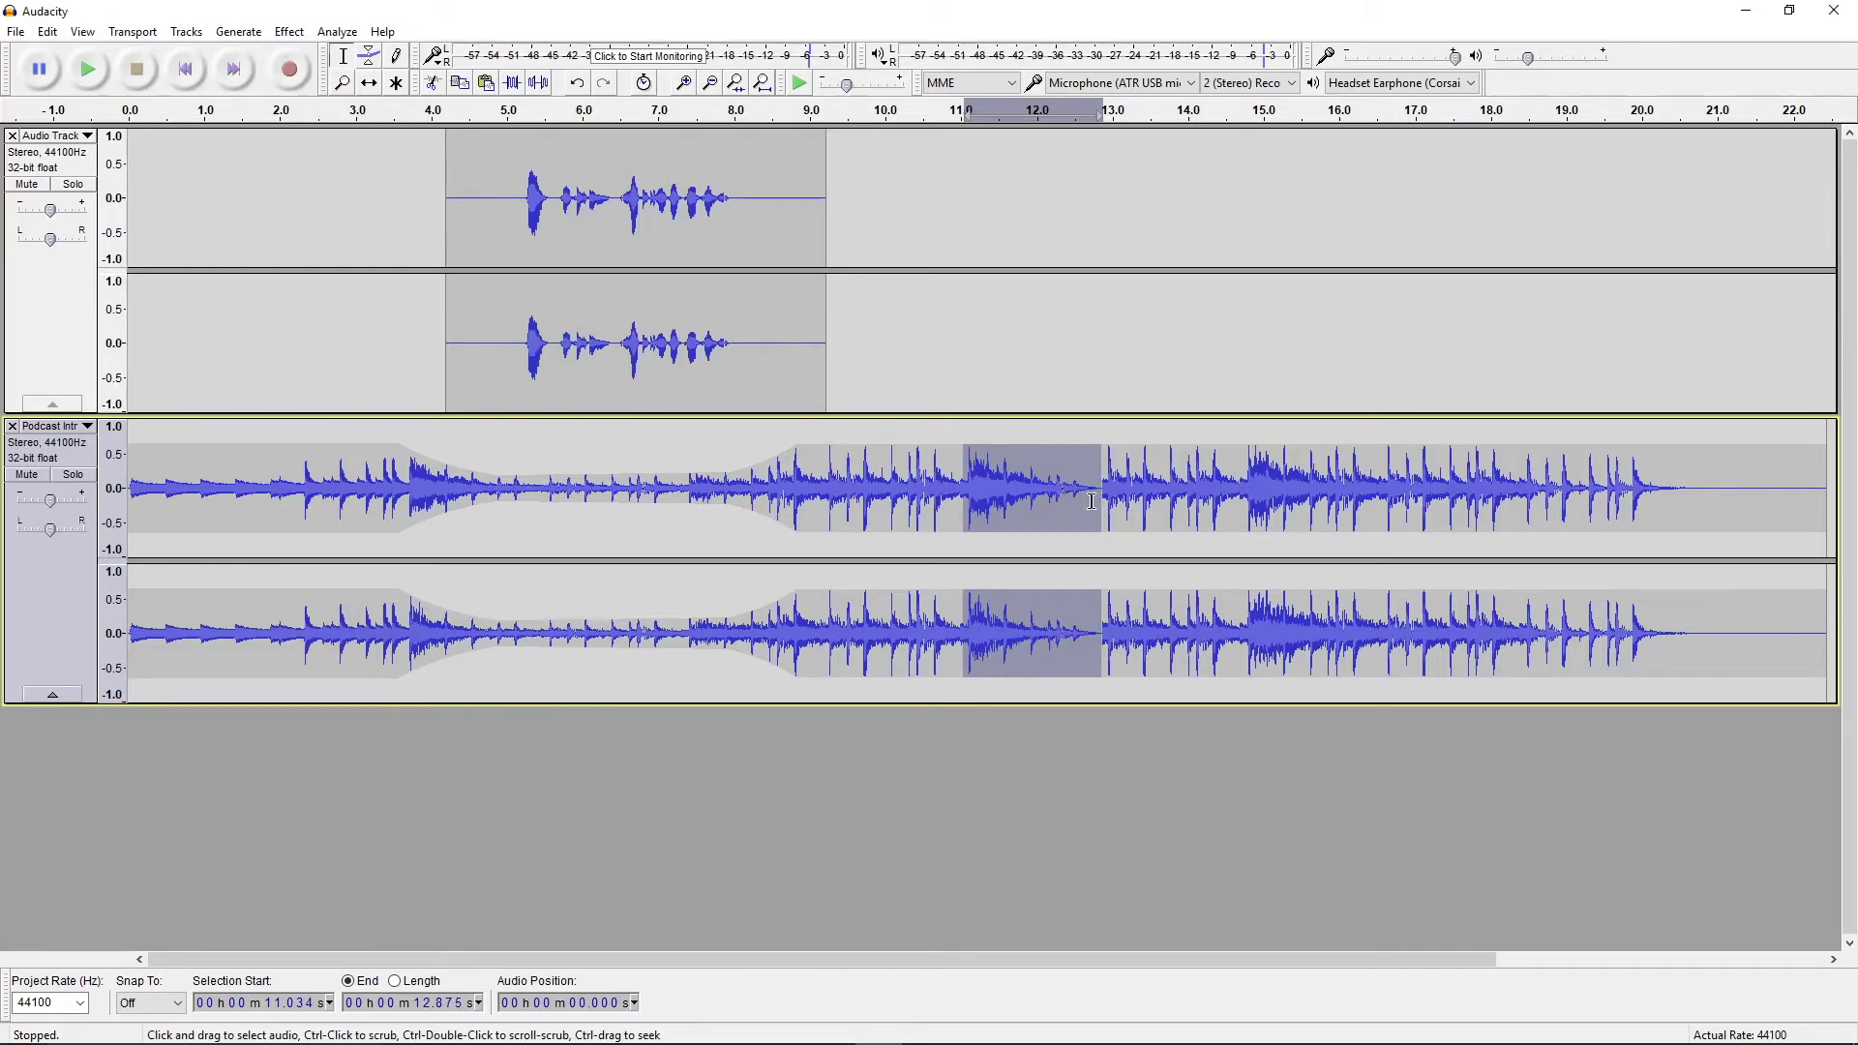
left_click_drag(1102, 502, 1844, 513)
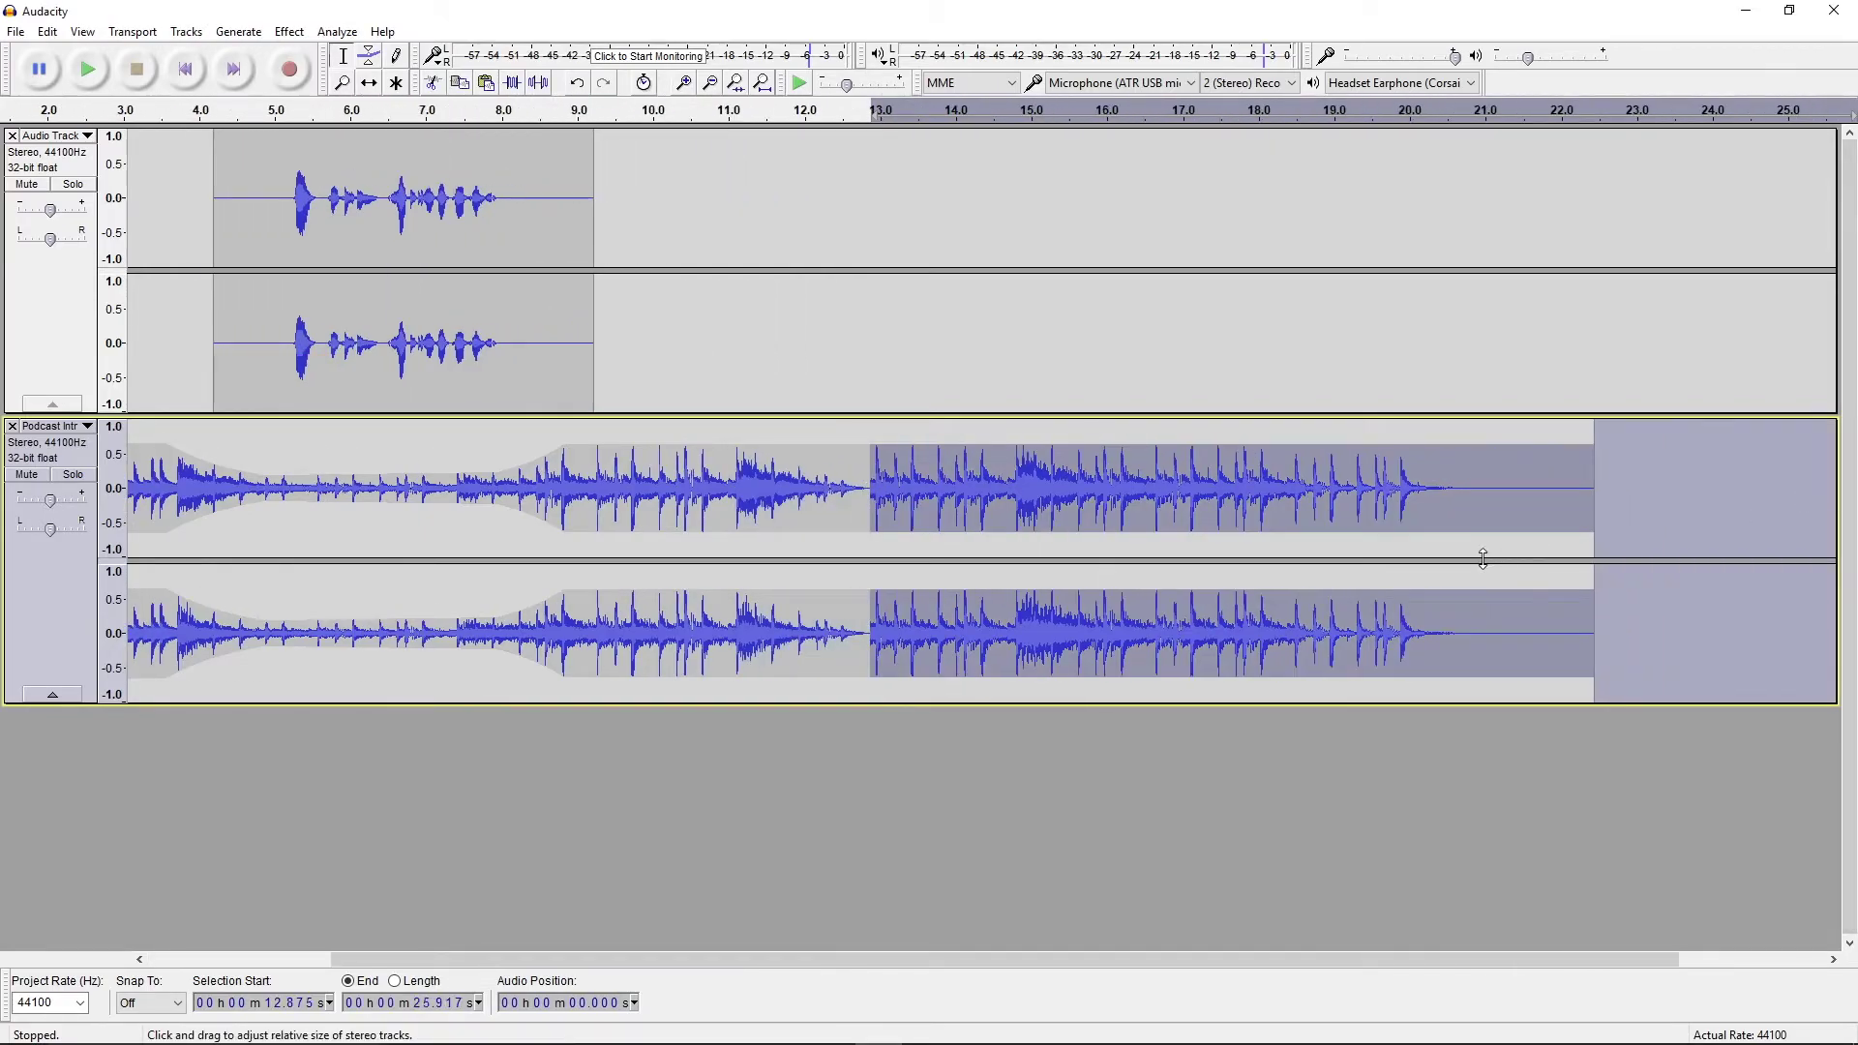
key("Delete")
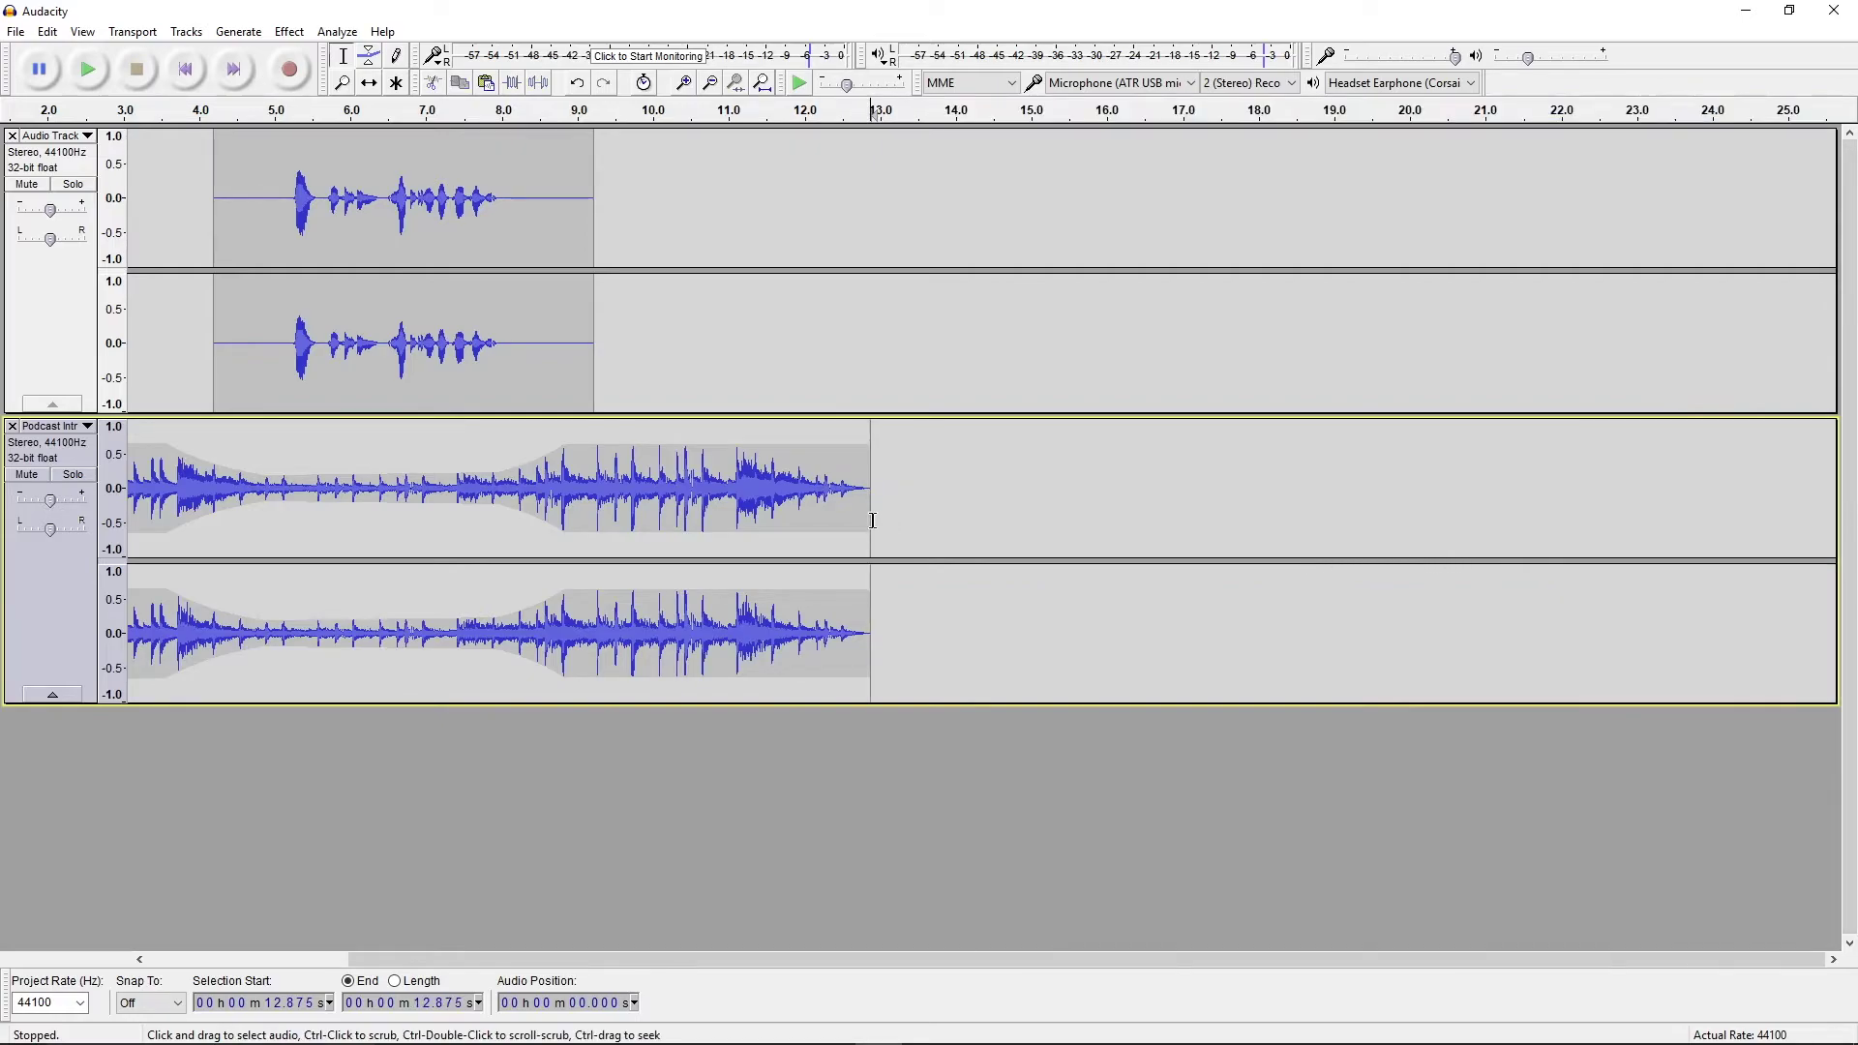
Undo the trim and fade, then apply Fade Out to the music from about 11 to 16.7 s
left_click(524, 110)
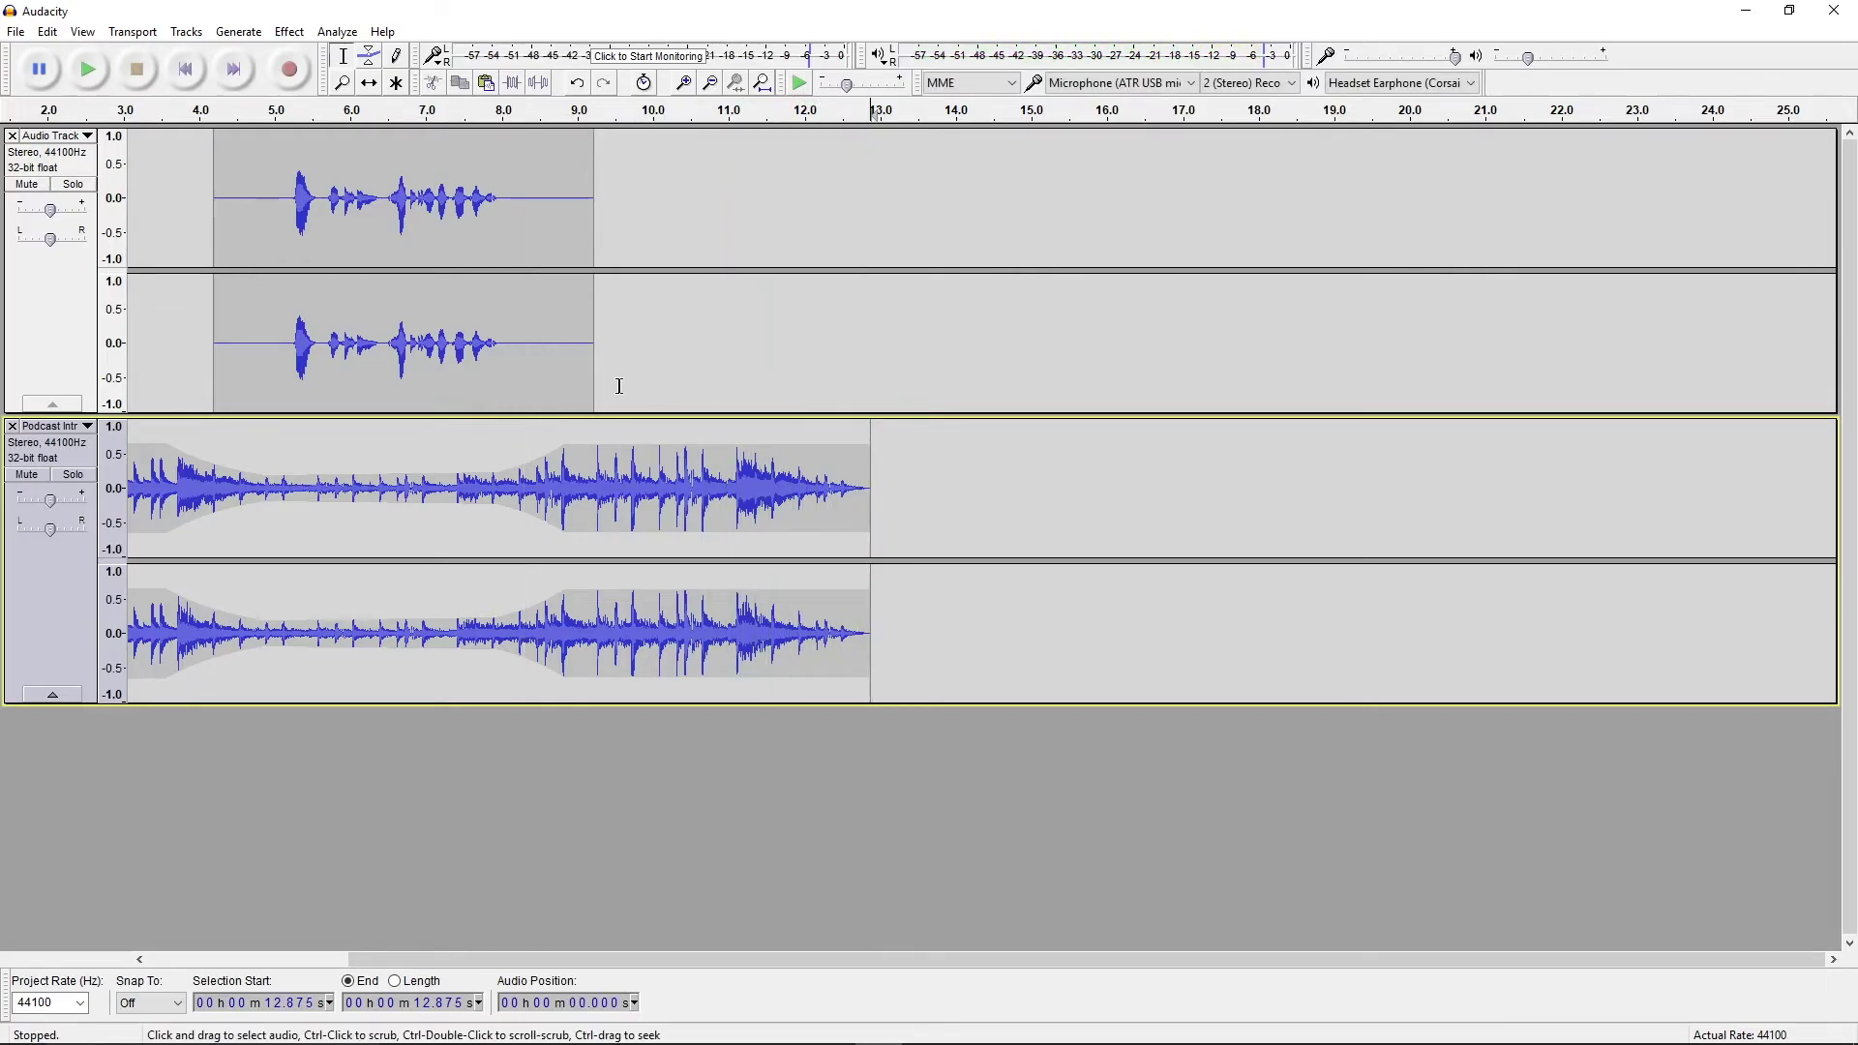
key("ctrl+z")
left_click(724, 516)
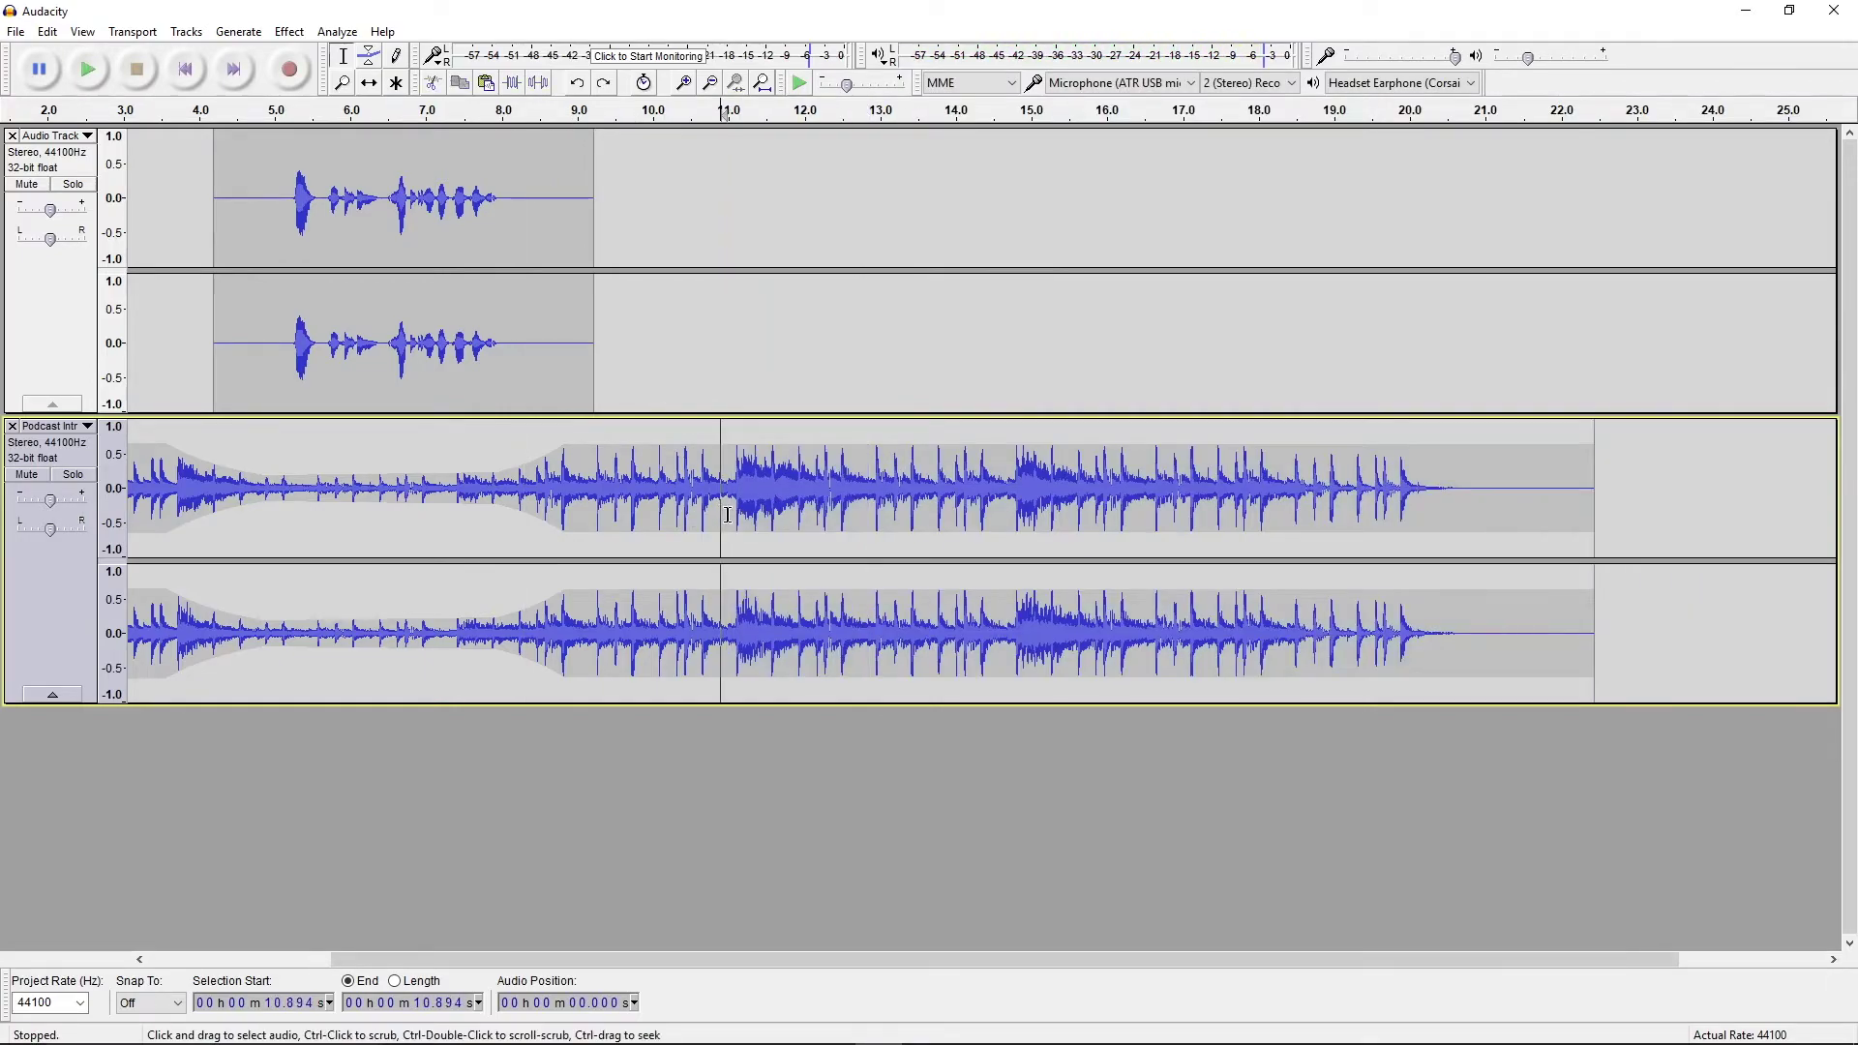
left_click_drag(732, 501, 1635, 503)
left_click(302, 35)
left_click(368, 343)
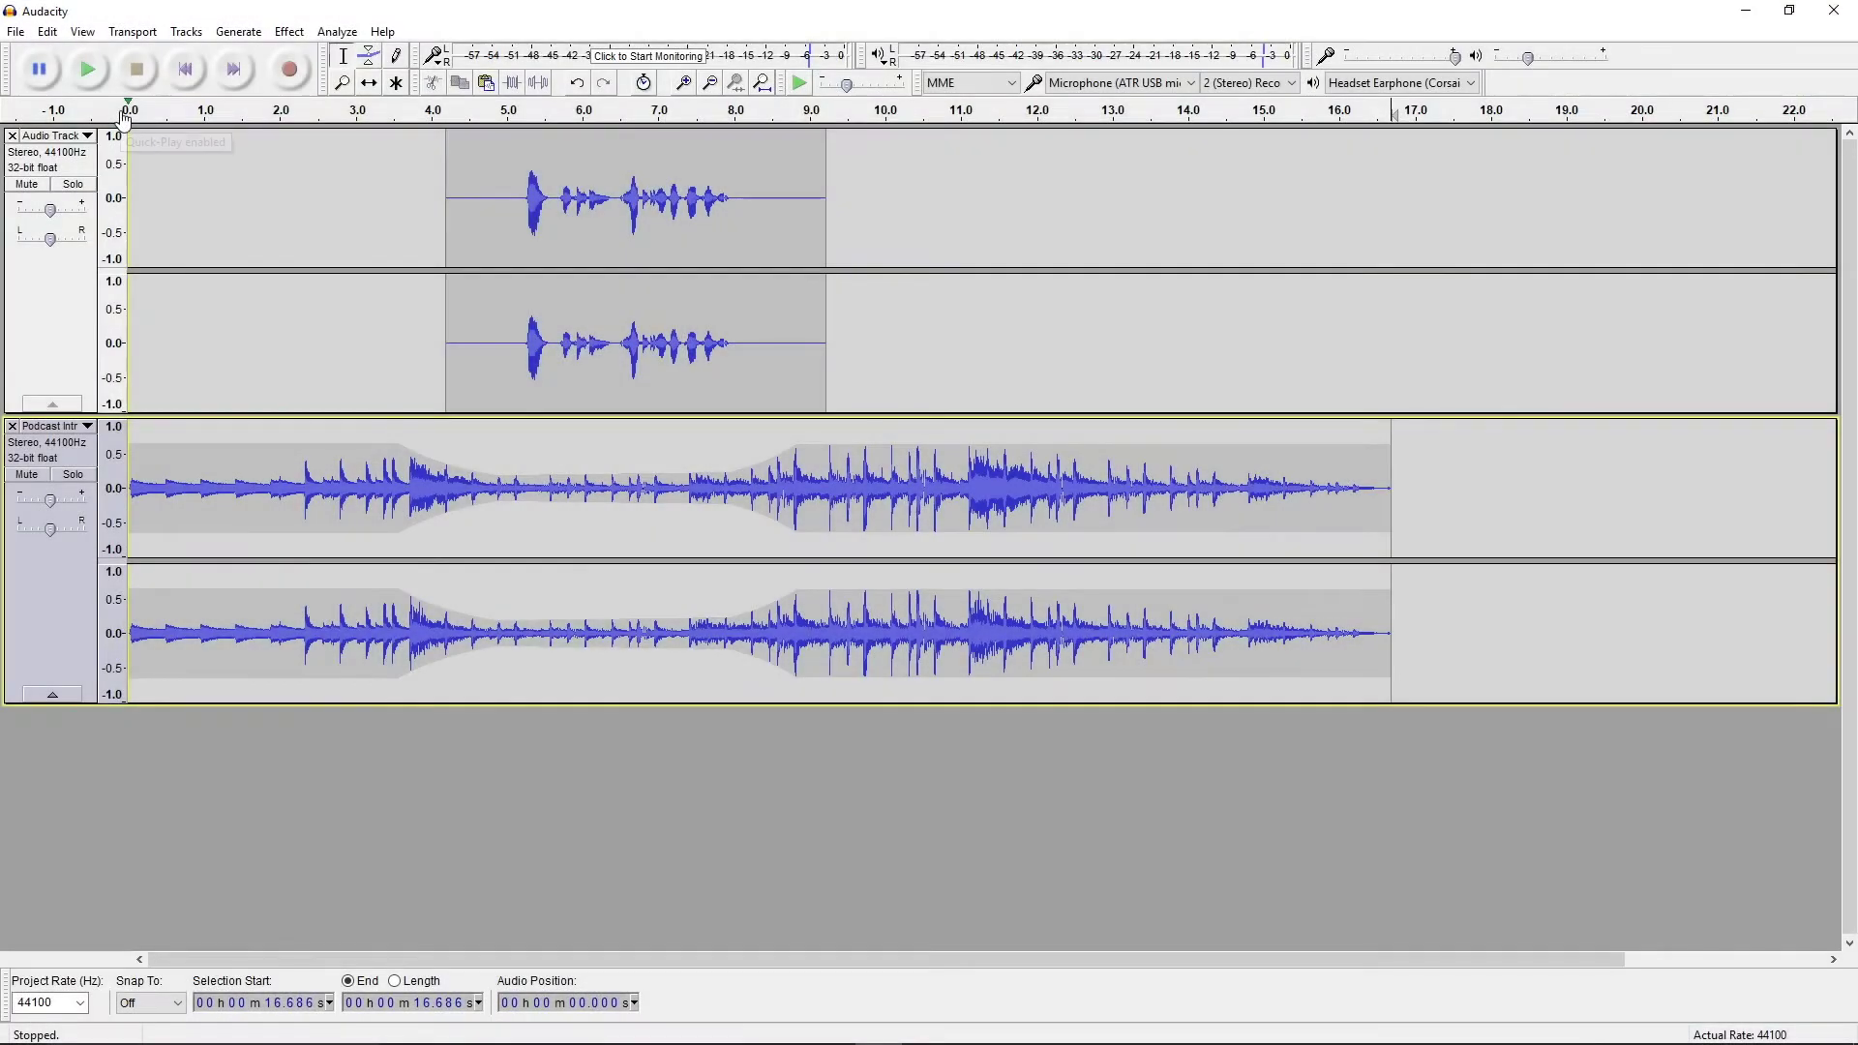
left_click(124, 112)
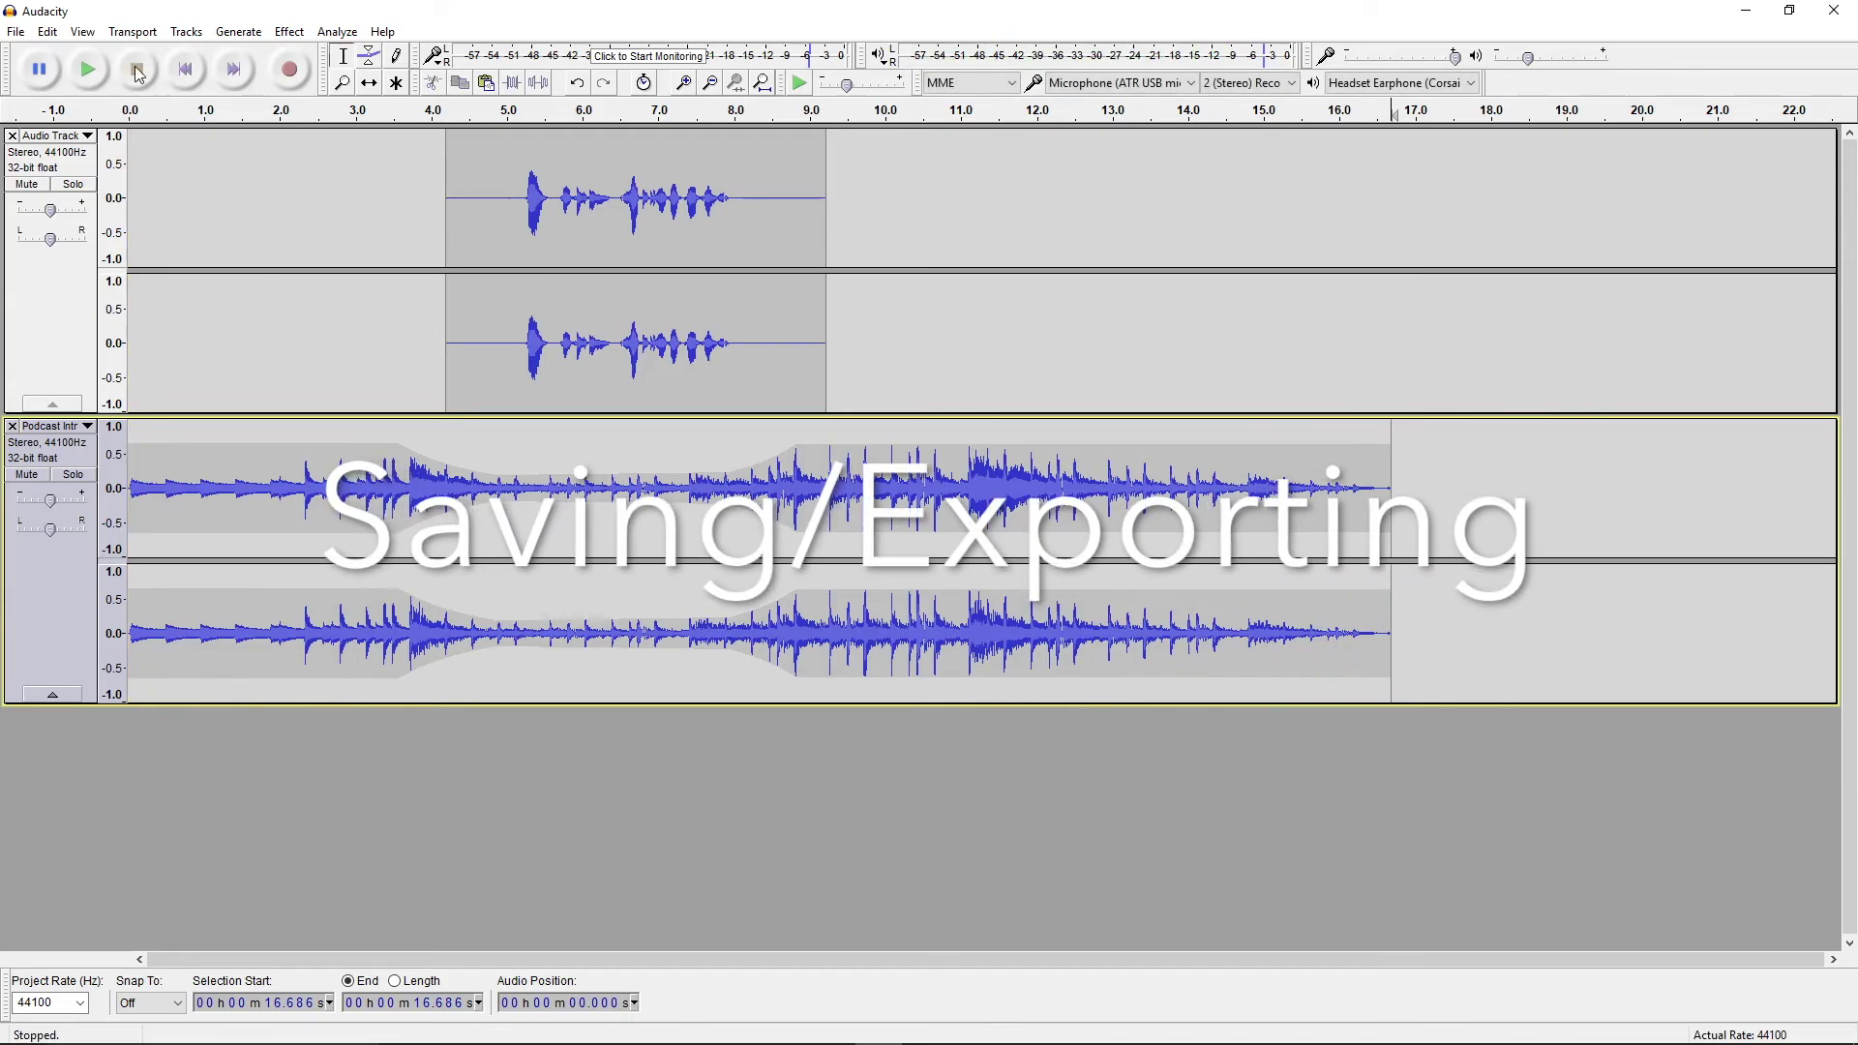
left_click(15, 31)
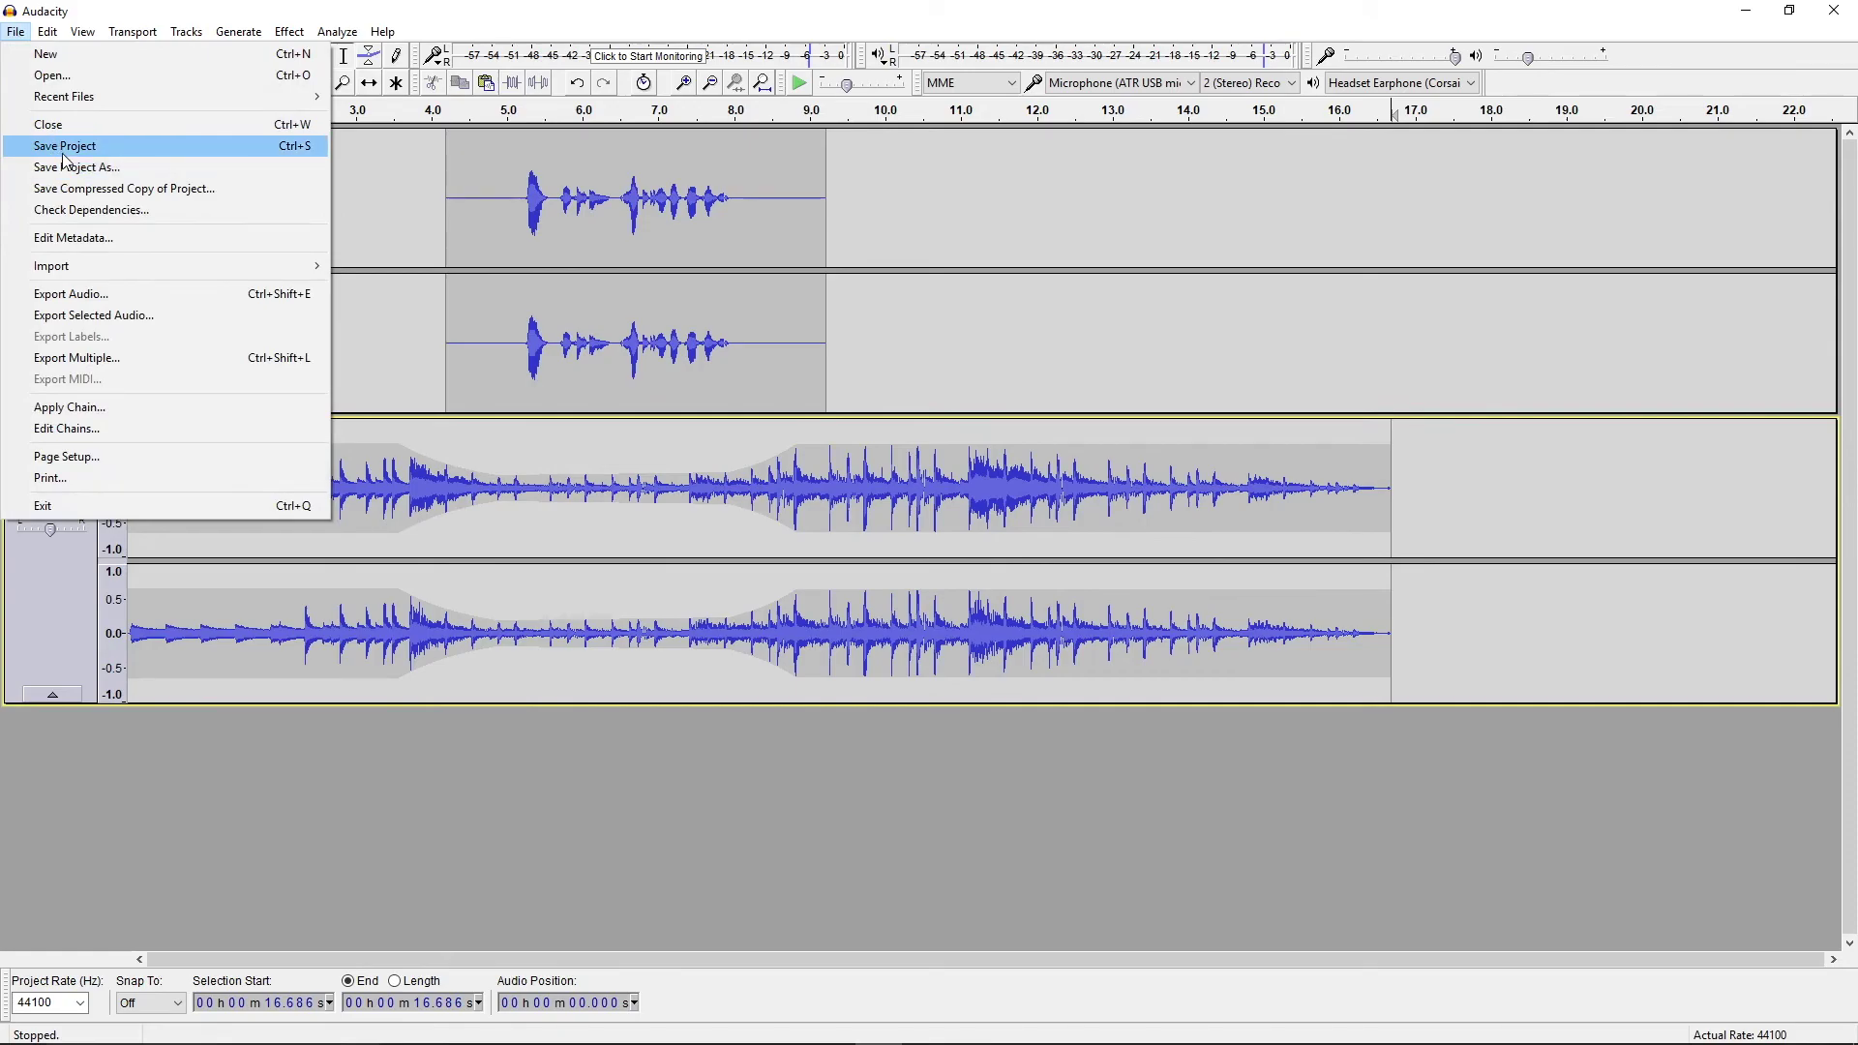
left_click(68, 295)
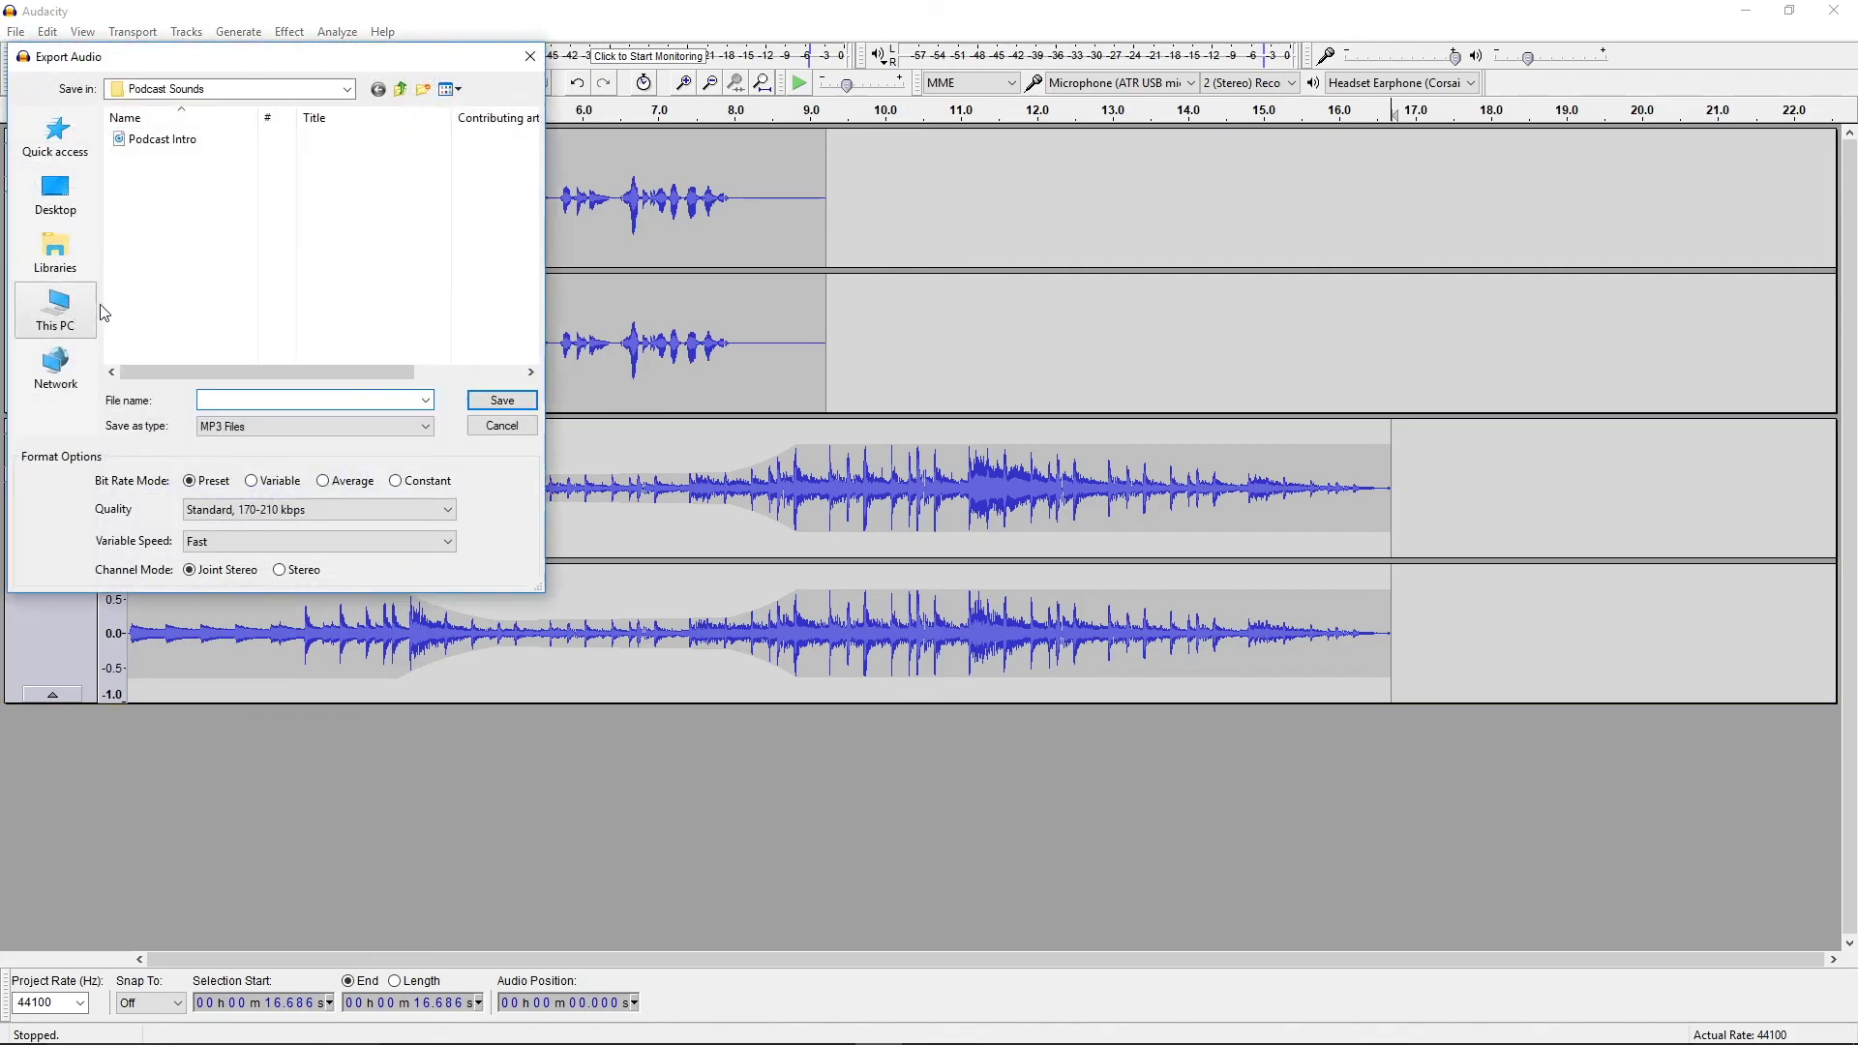
left_click(350, 426)
left_click(387, 427)
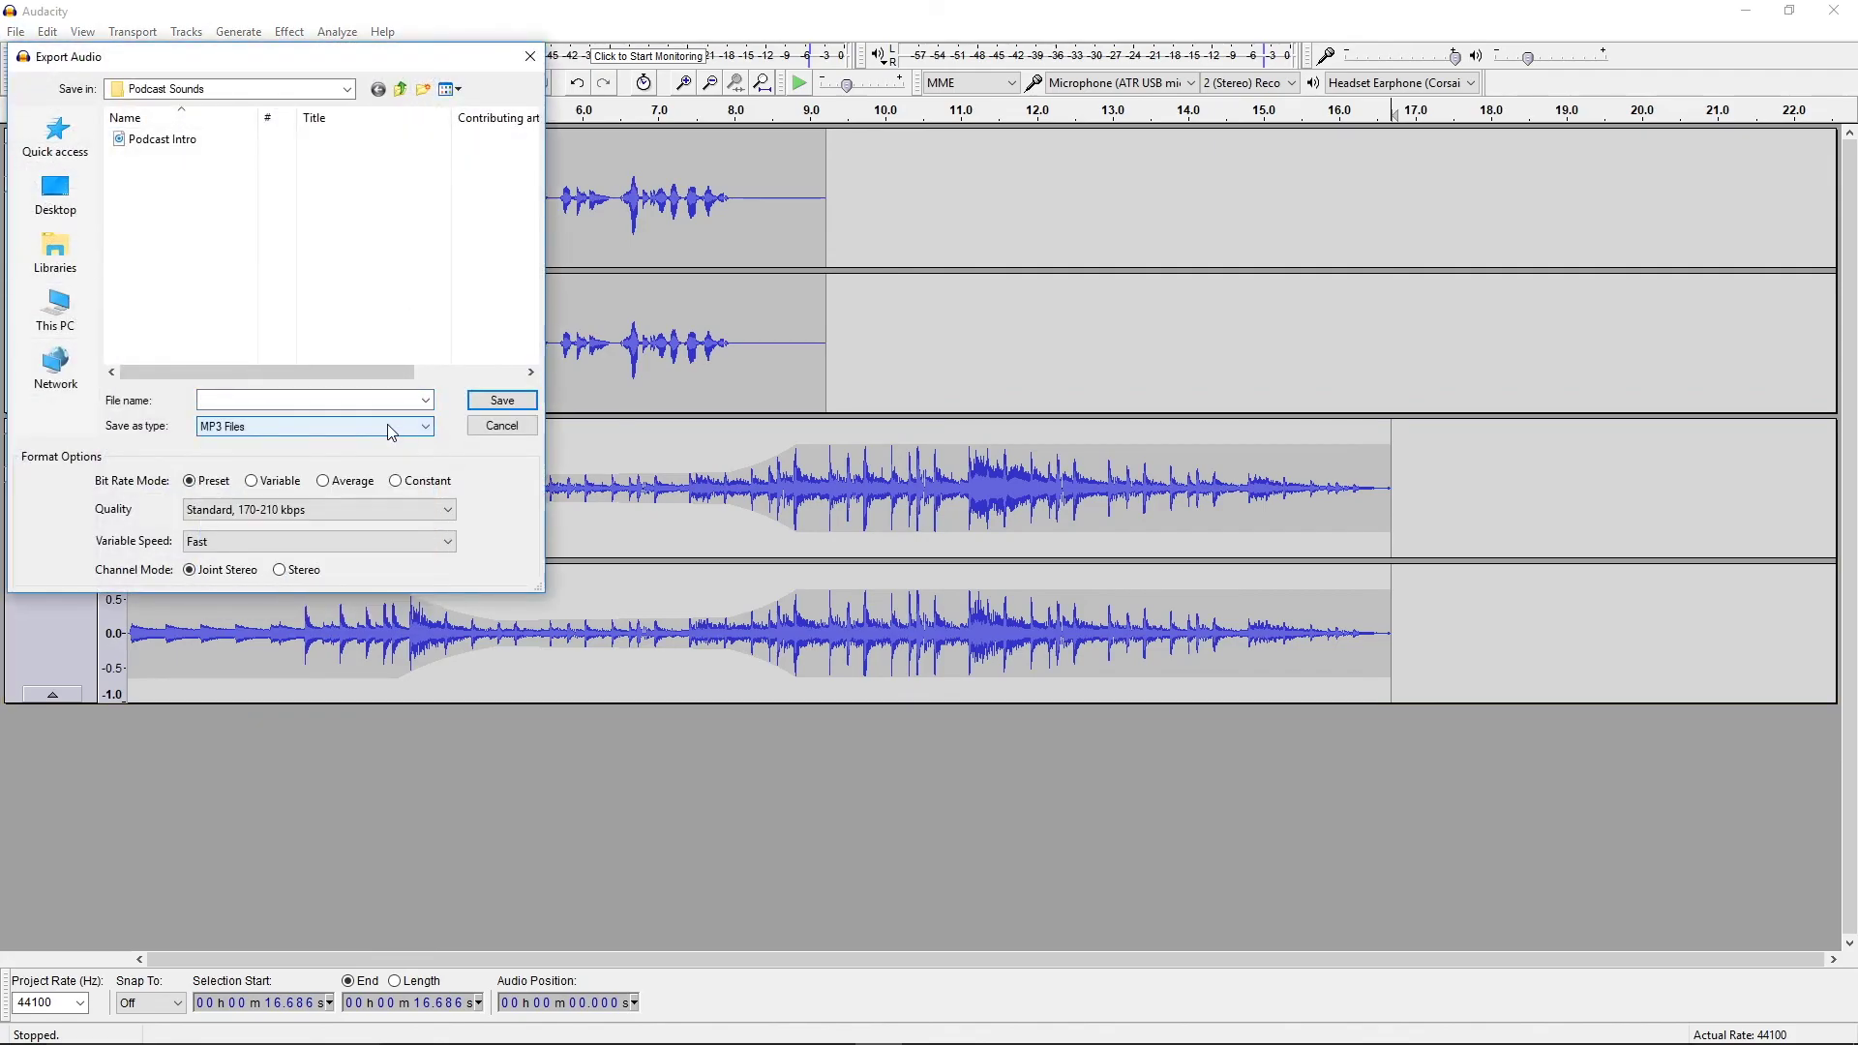
left_click(501, 427)
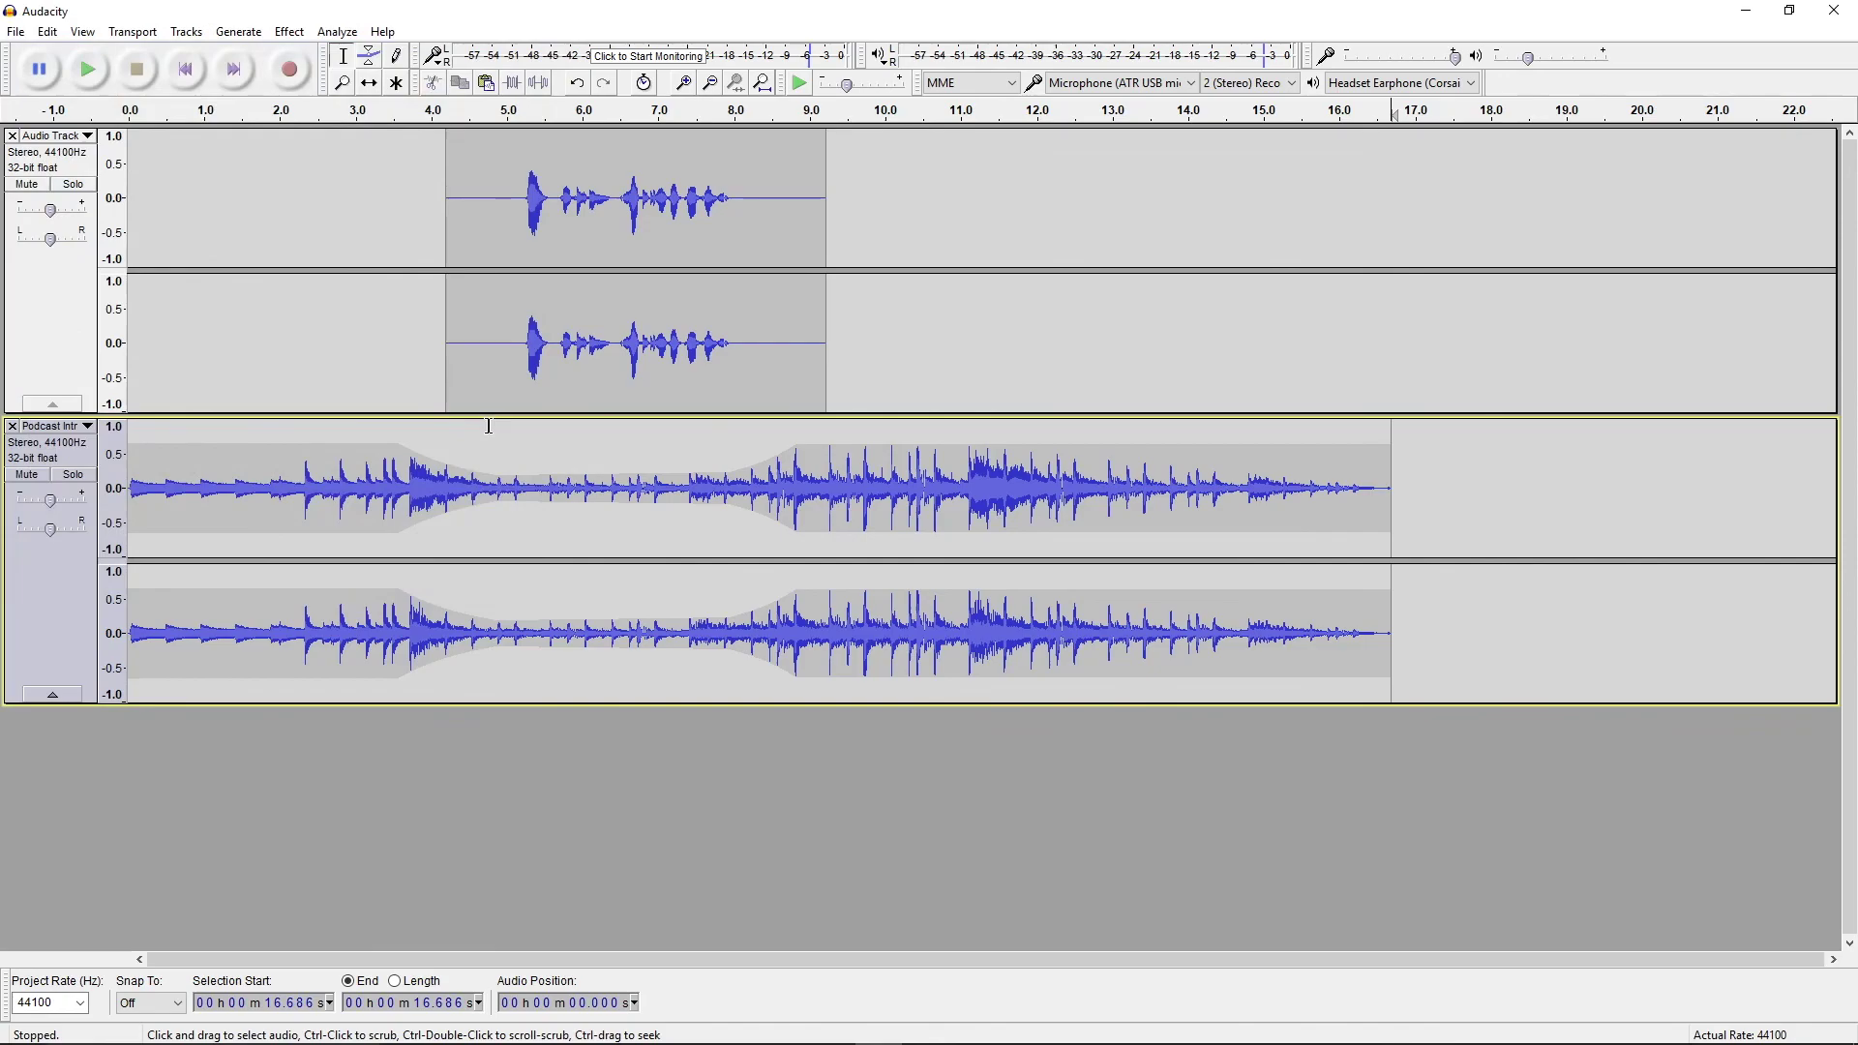